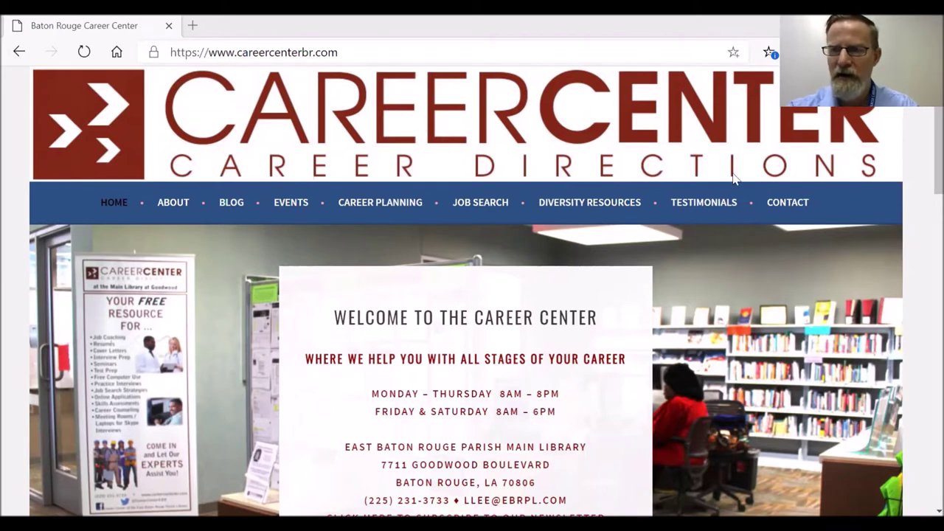
Step: Load the FedEx US home page at fedex.com
left_click(247, 53)
type("fedex.c")
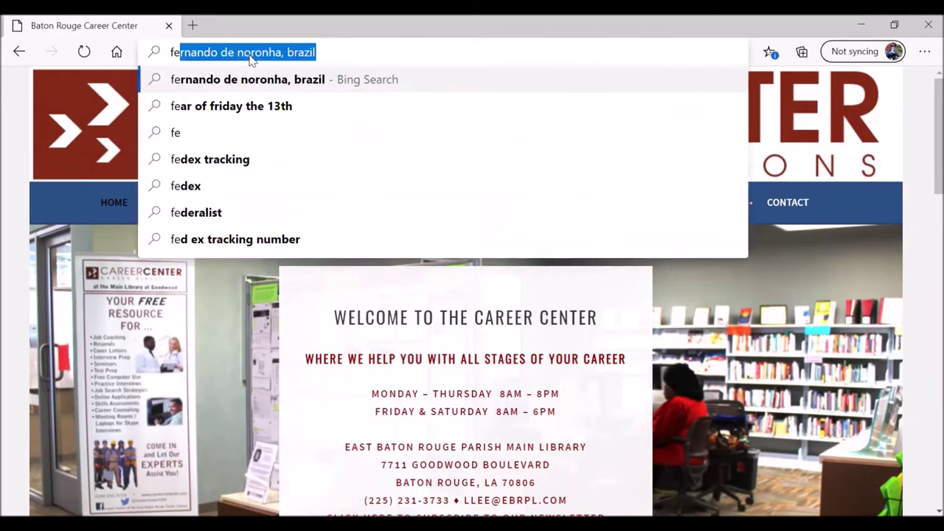
type("om/en-us/home.html")
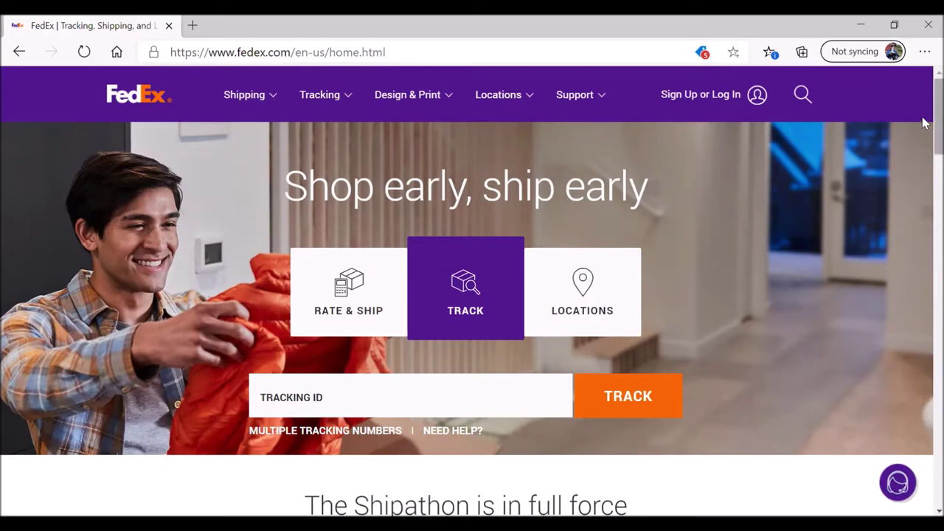
scroll(926, 140, "down", 1)
Step: Go to the FedEx Careers 'Join FedEx' page through the footer Careers link
left_click_drag(925, 140, 925, 480)
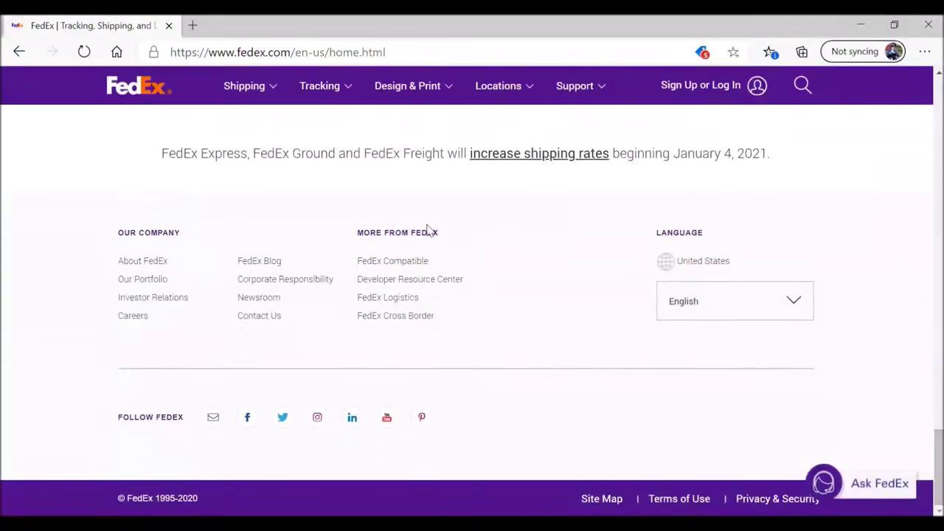
left_click(139, 318)
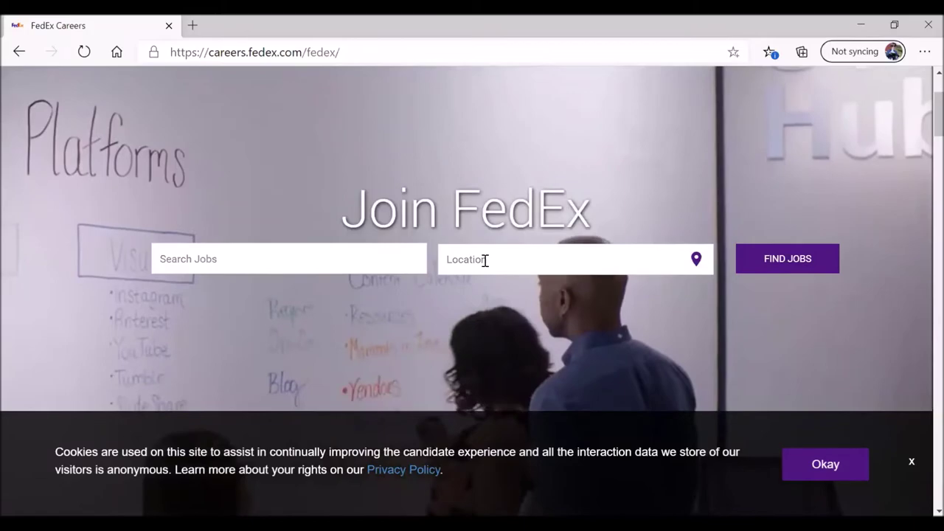
Step: Search FedEx jobs near Baton Rouge, LA, United States, allowing location access
left_click(484, 260)
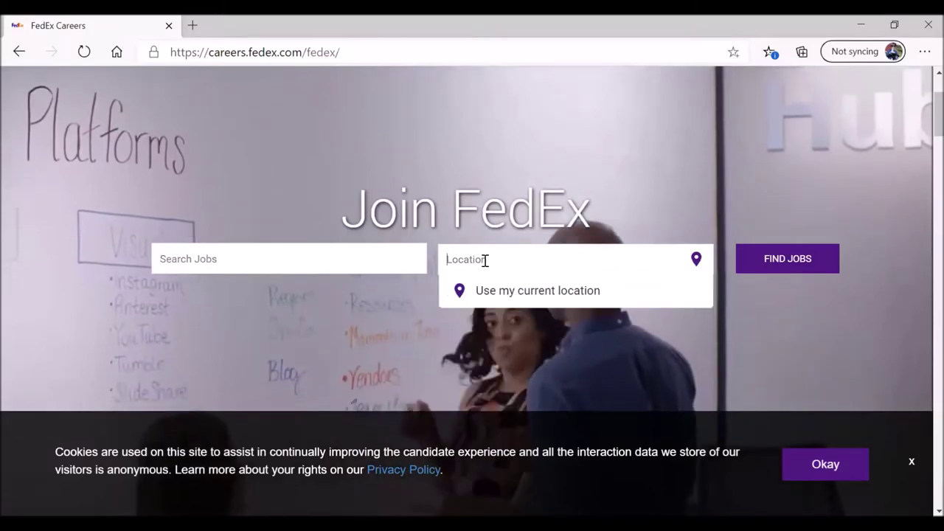
type("Baton Rouge")
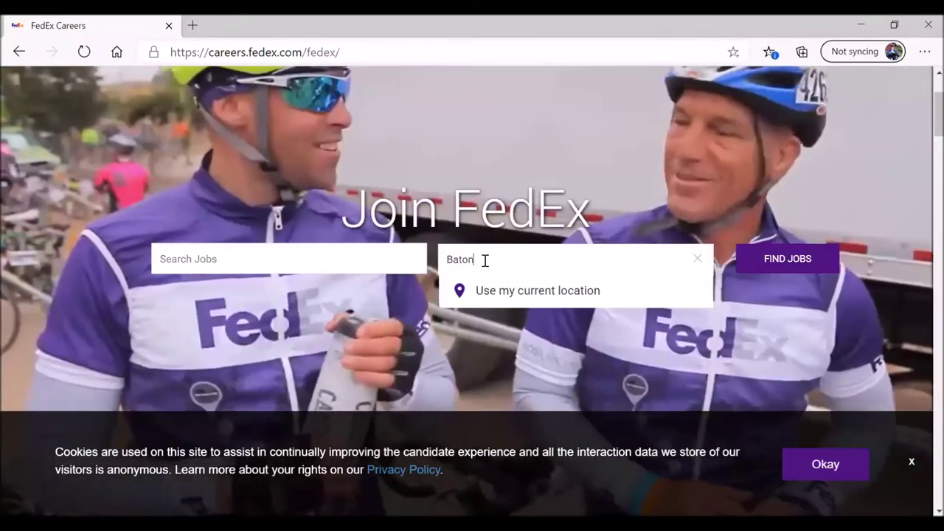
type(", LA")
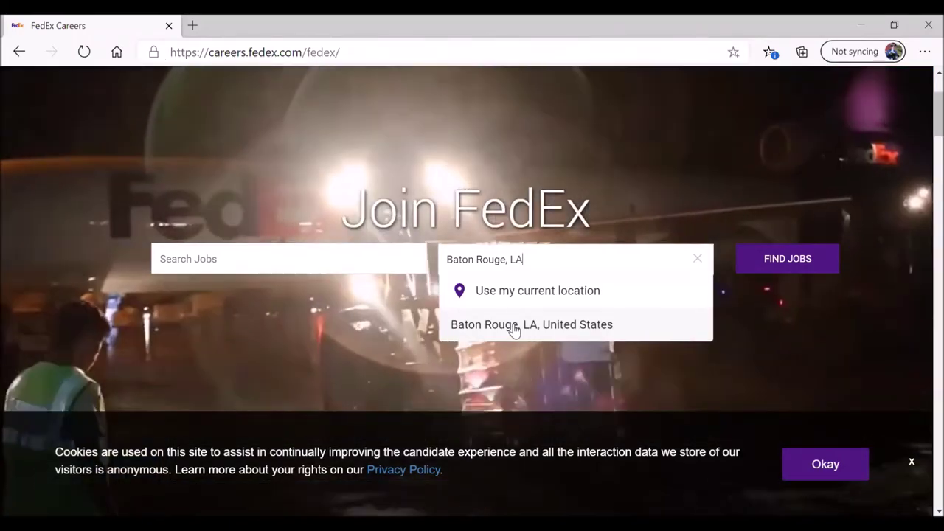
left_click(514, 325)
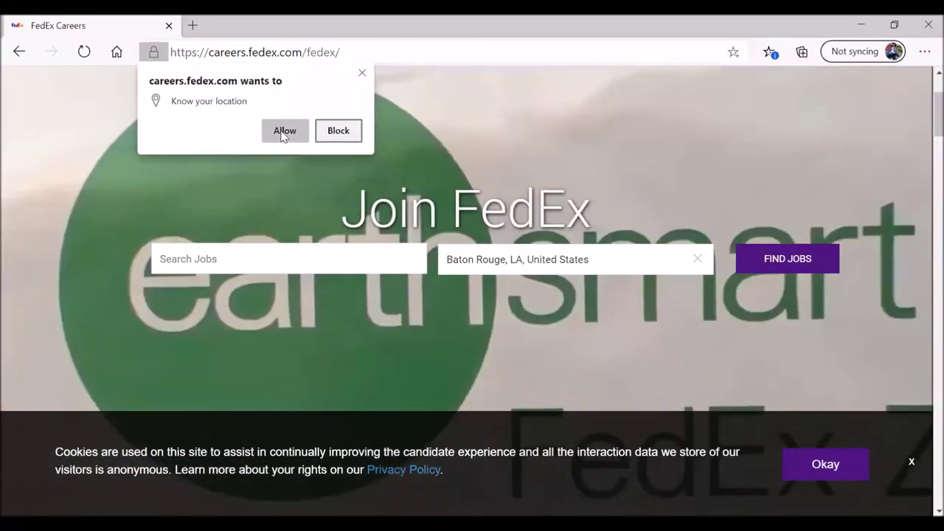
left_click(411, 129)
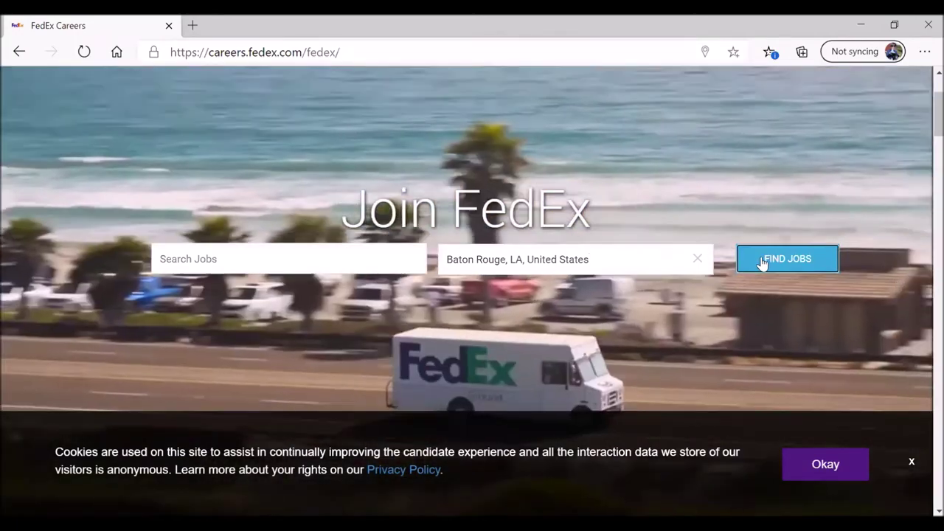
left_click(762, 262)
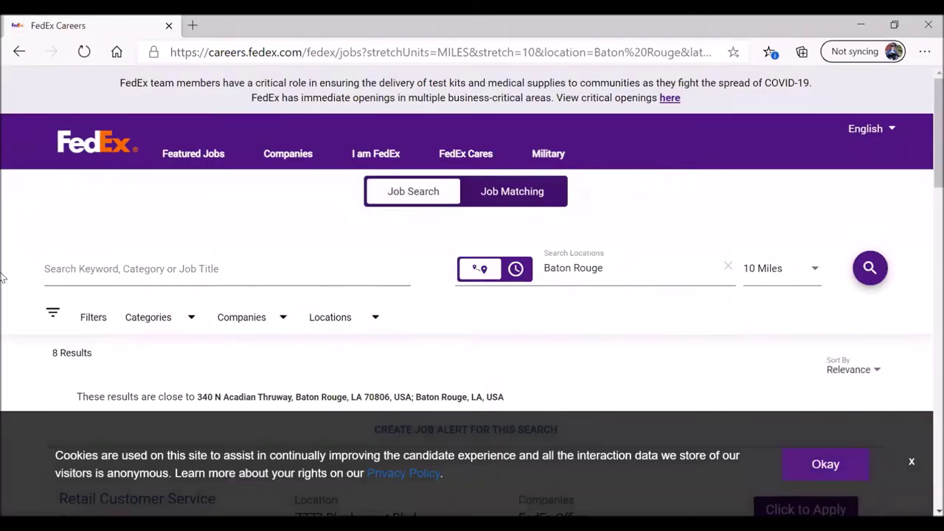
scroll(7, 278, "down", 3)
Step: Widen the job search radius to 25 miles
scroll(22, 267, "down", 1)
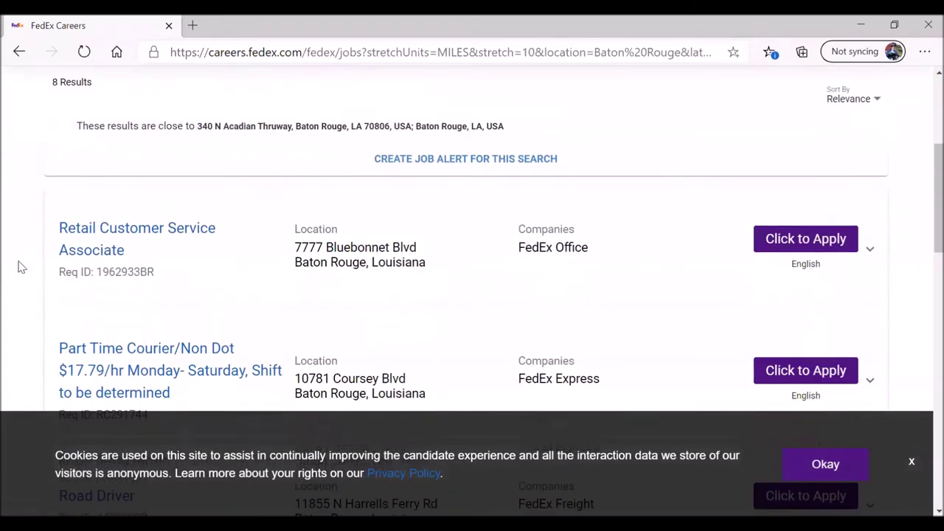
scroll(22, 267, "up", 1)
scroll(23, 267, "up", 1)
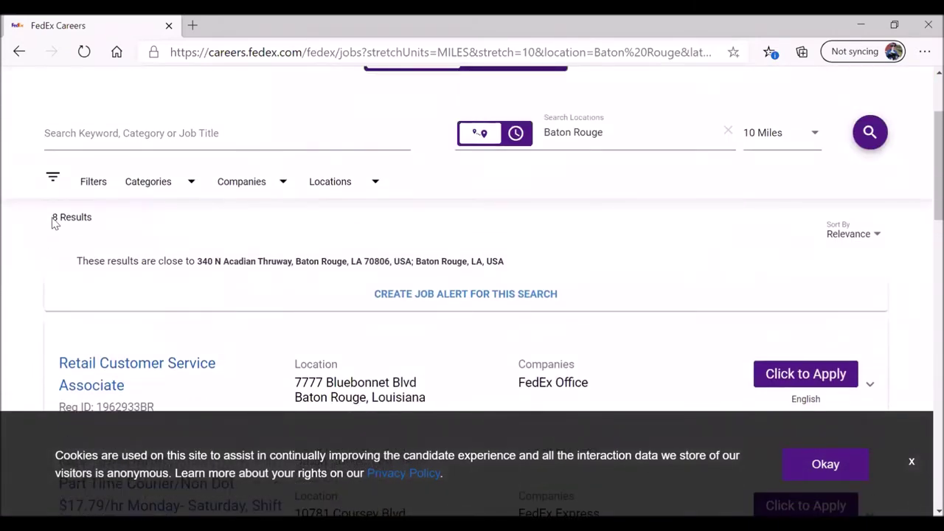
scroll(44, 251, "up", 1)
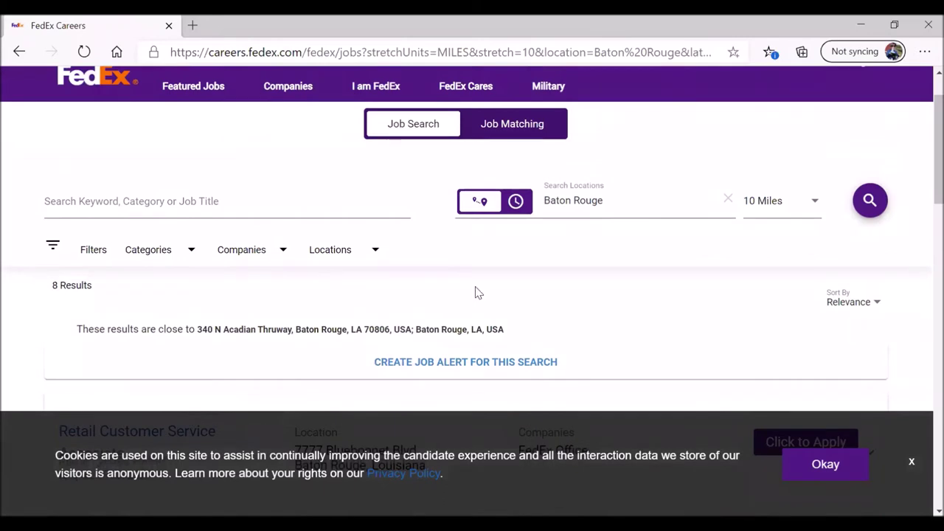
left_click(814, 206)
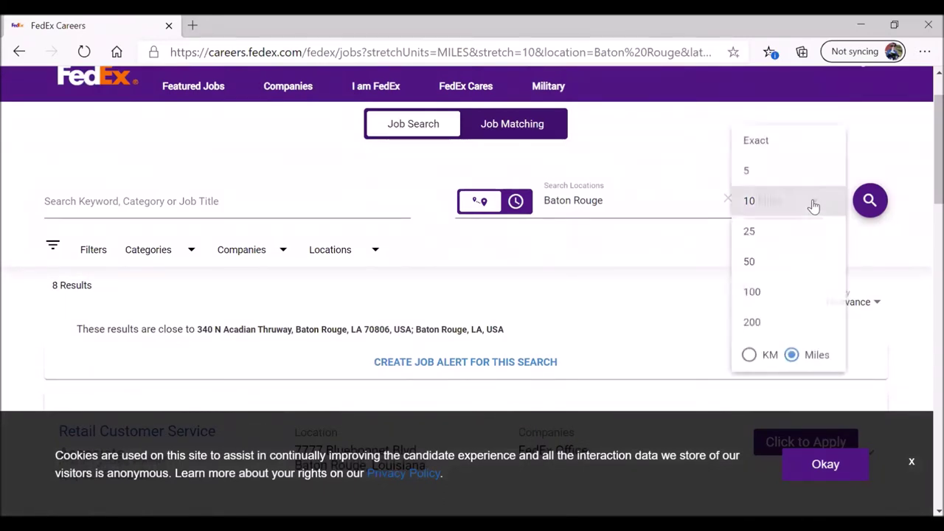
left_click(752, 233)
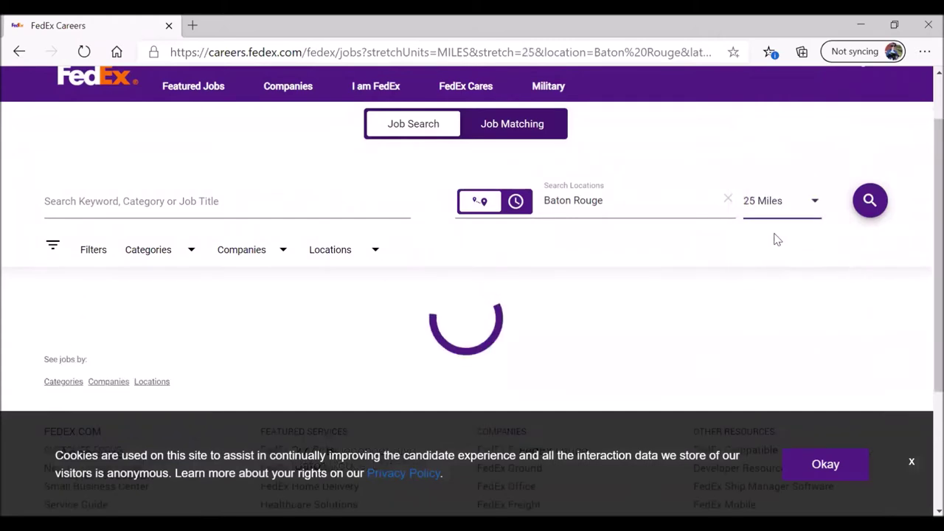
Step: Dismiss the cookie notice at the bottom of the results
scroll(10, 275, "down", 1)
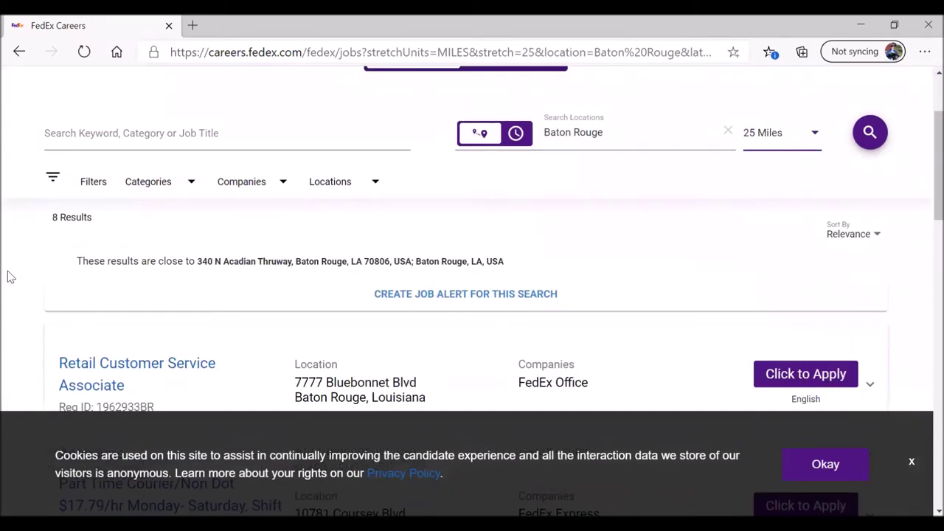
scroll(11, 277, "down", 2)
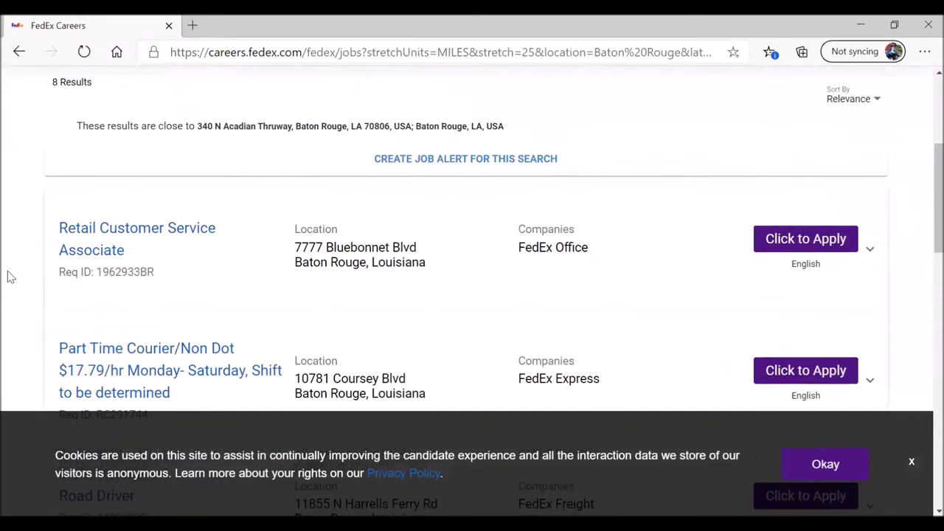
scroll(11, 276, "down", 1)
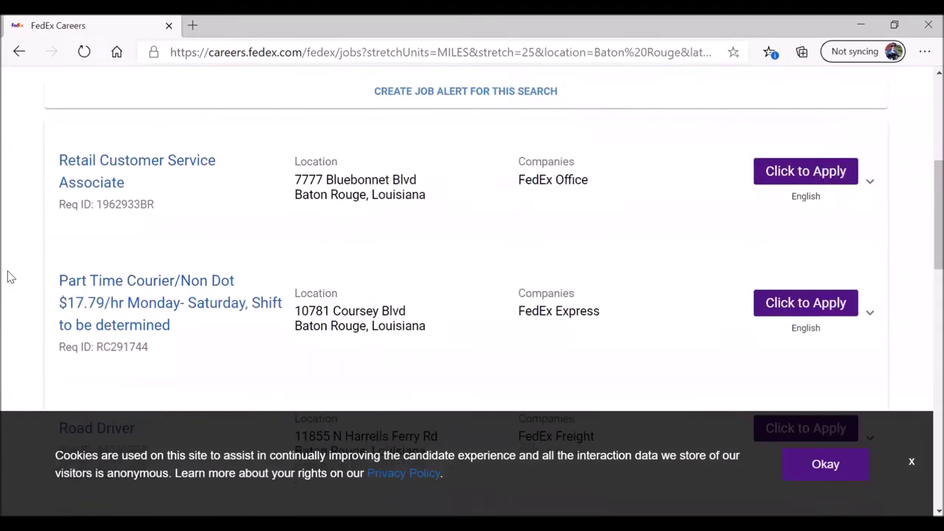
scroll(10, 277, "down", 4)
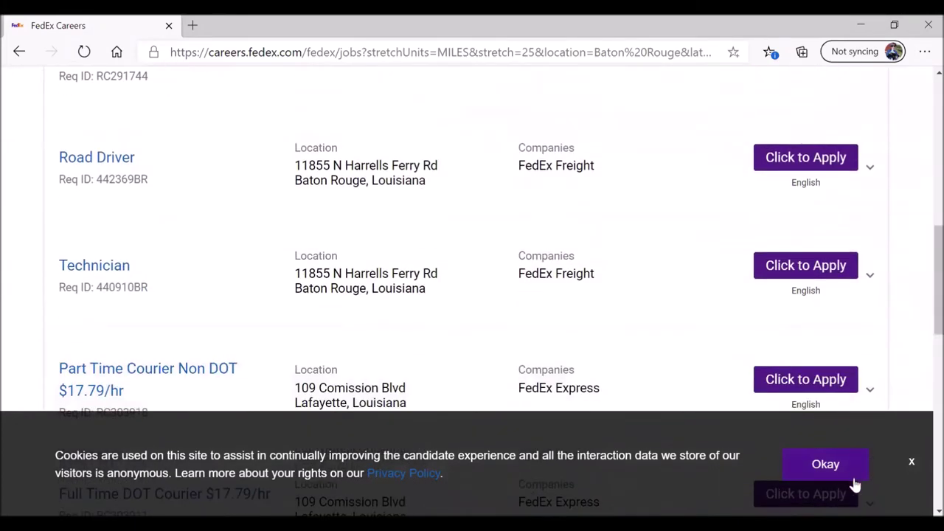
left_click(825, 472)
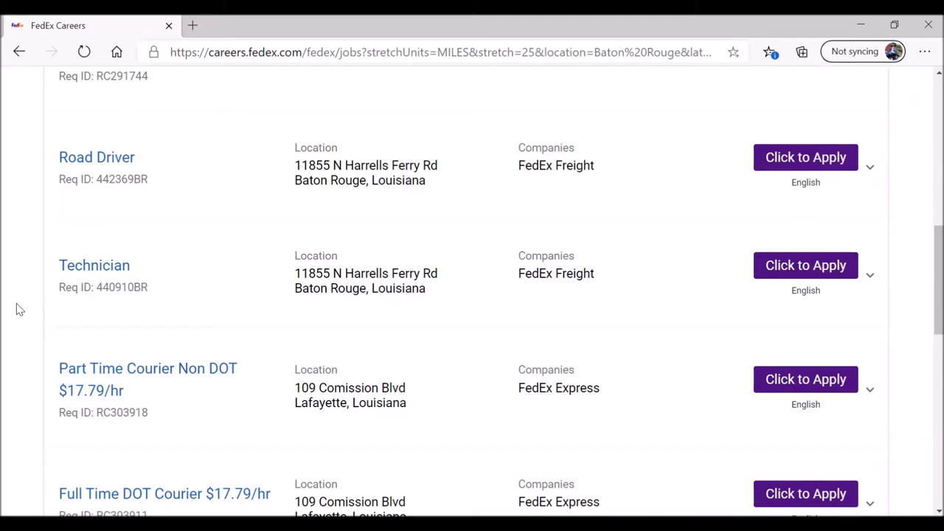
Step: Apply for the Part Time Courier/Non Dot job in Baton Rouge
scroll(20, 309, "down", 5)
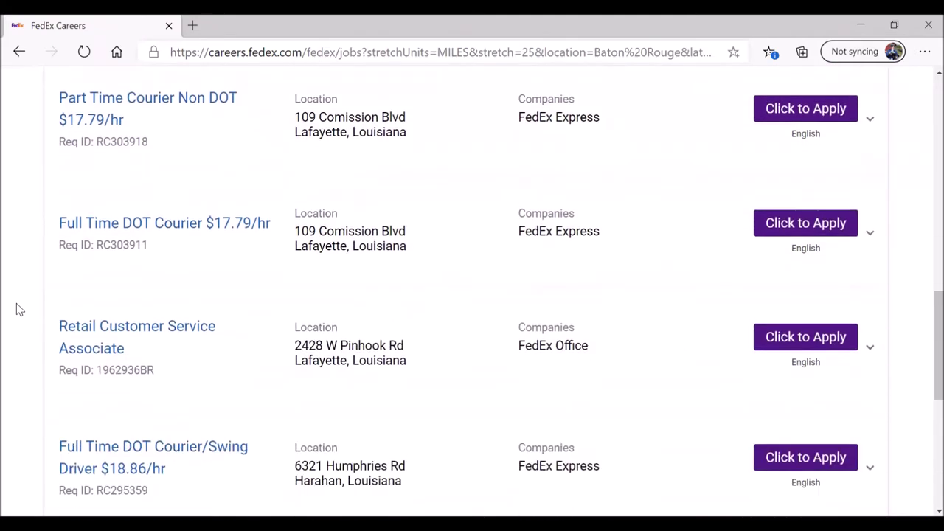
scroll(19, 309, "up", 6)
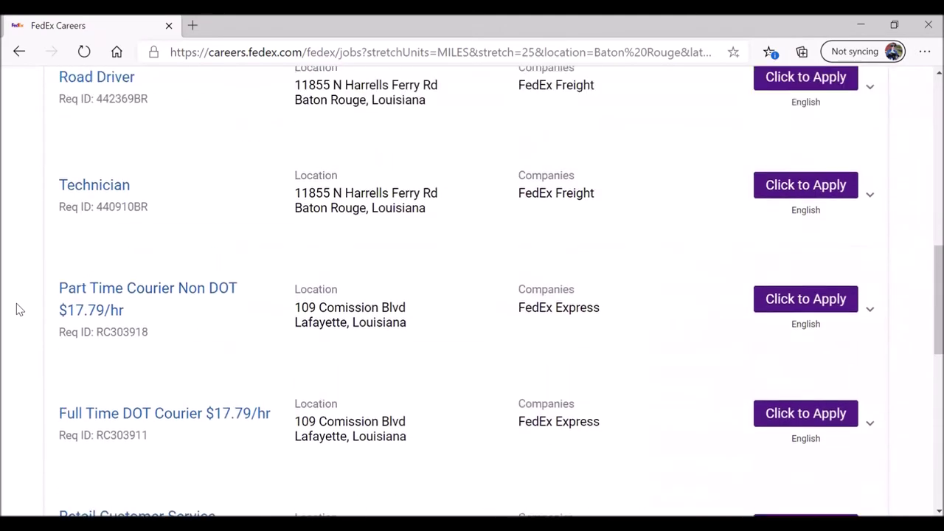
scroll(19, 309, "up", 3)
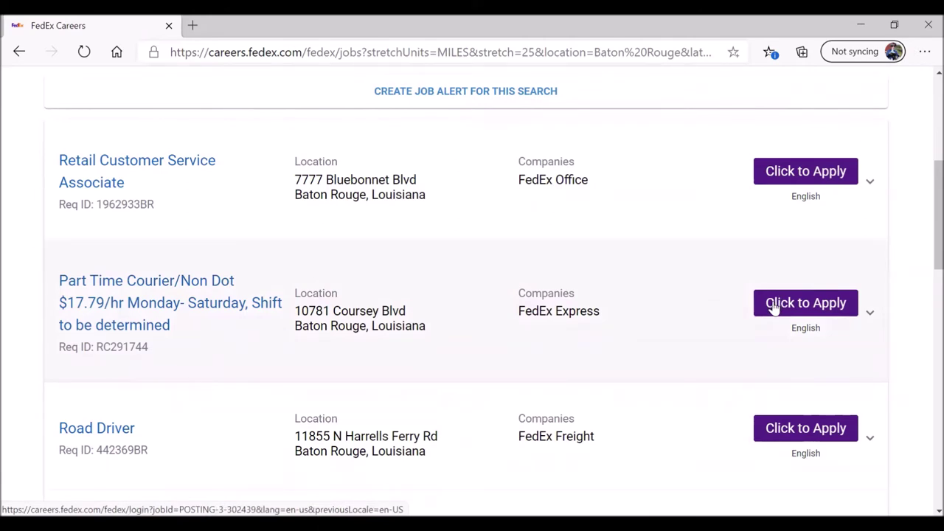
left_click(804, 307)
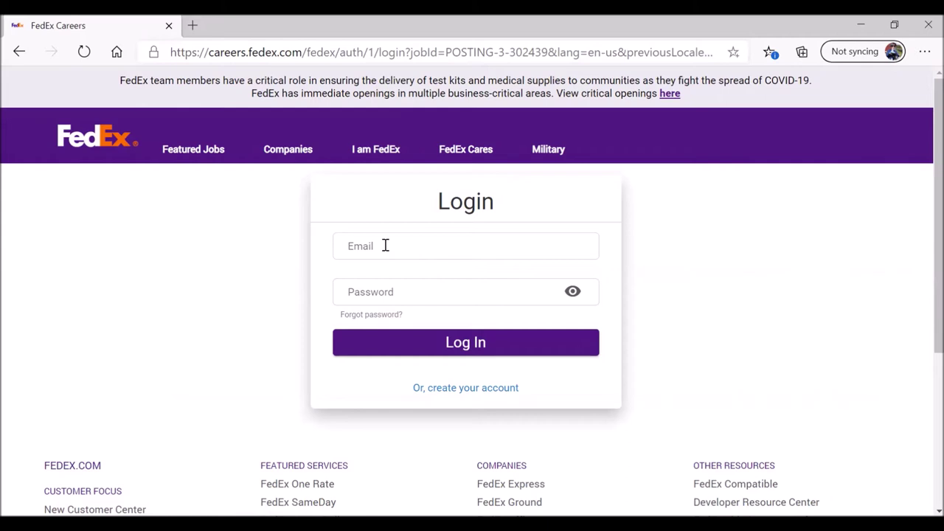
Step: Choose to create a new FedEx Careers account instead of logging in
left_click(440, 391)
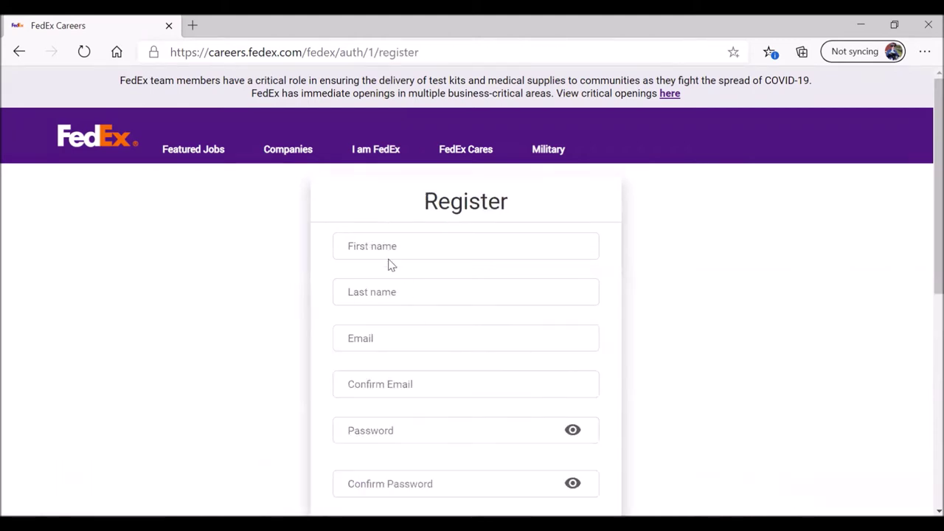
Step: Enter the applicant's first name, last name, e-mail address and matching confirm-email
left_click(379, 246)
type("Jane")
left_click(386, 292)
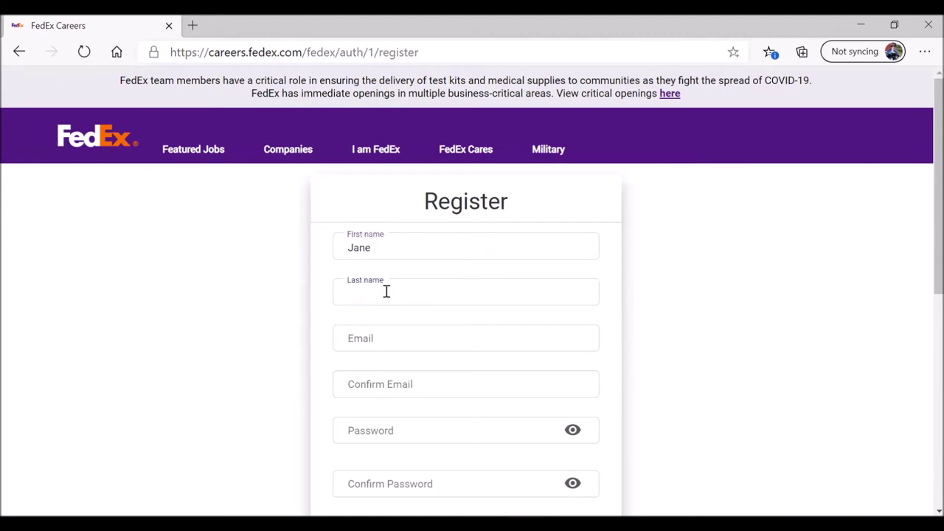
type("Public")
left_click(387, 338)
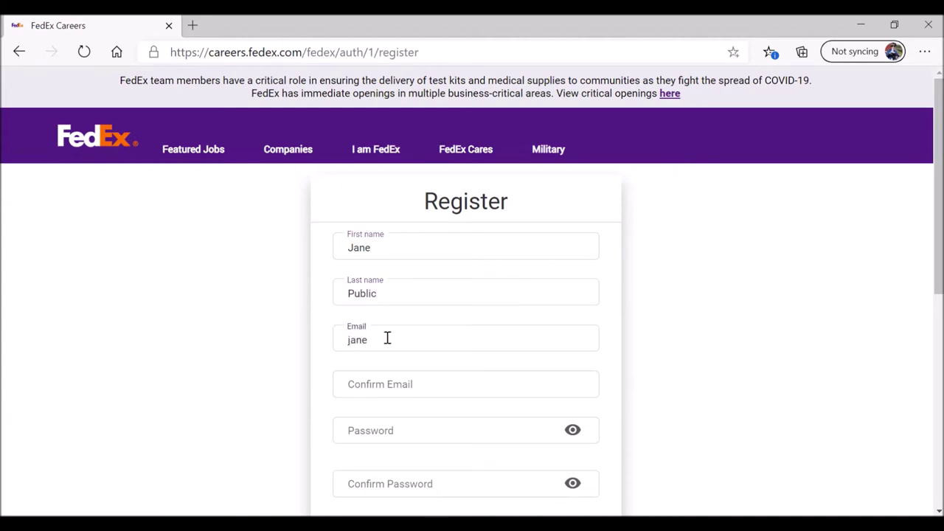
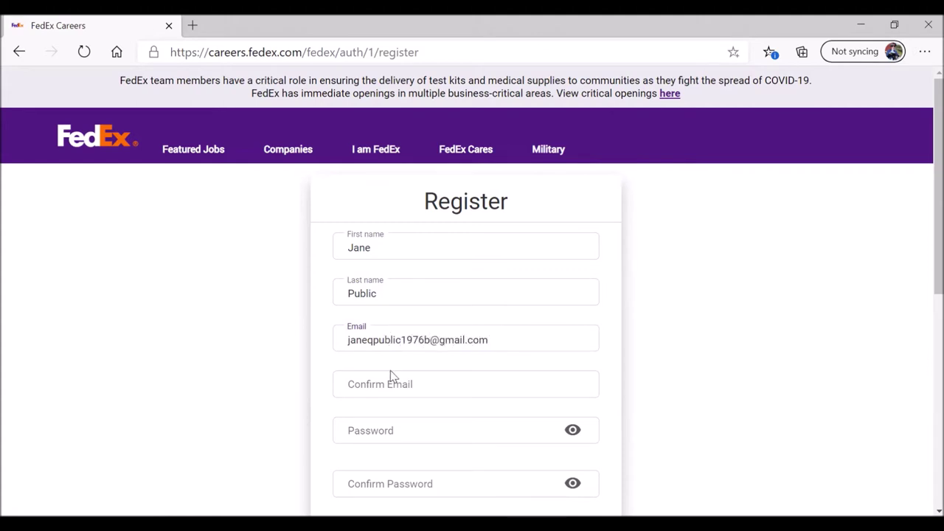
left_click(376, 386)
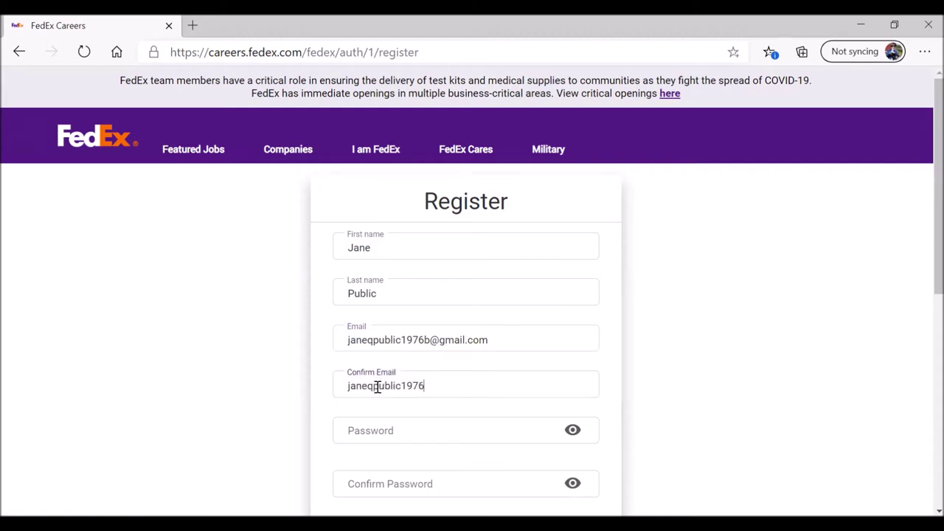
scroll(259, 336, "down", 1)
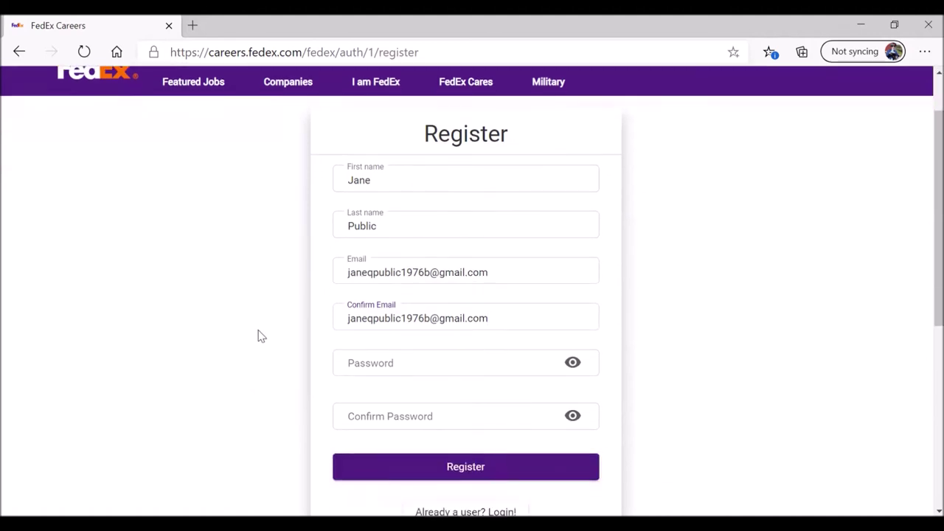
Step: Enter the account password and fill in the Confirm Password field
left_click(396, 365)
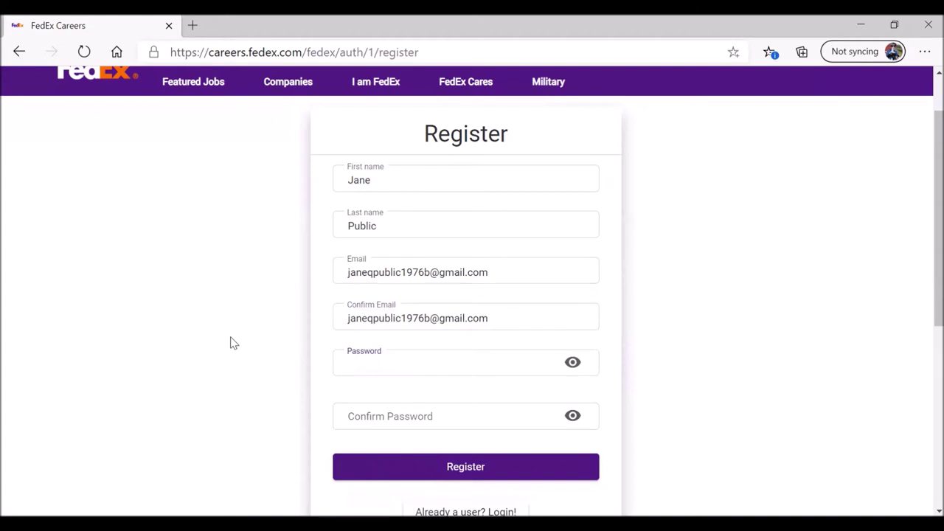
type("*********")
left_click(389, 416)
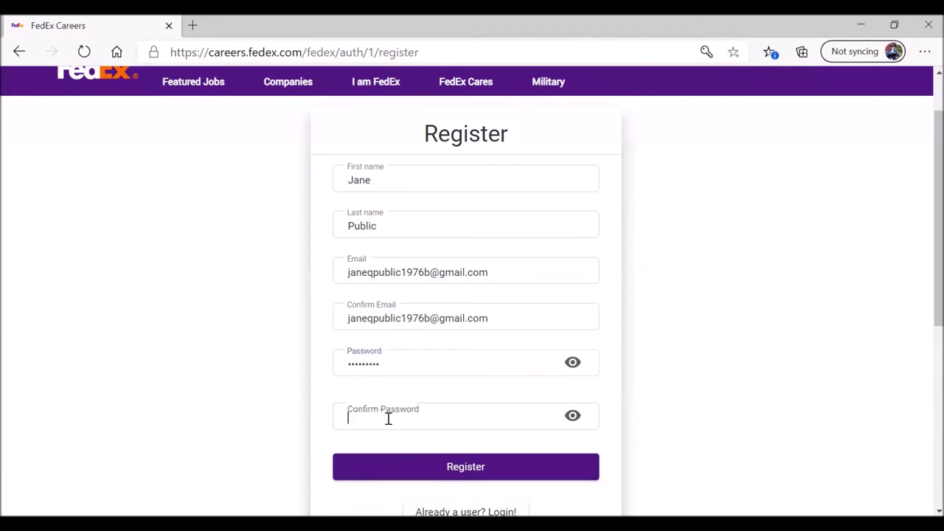
type("*********")
scroll(264, 384, "down", 1)
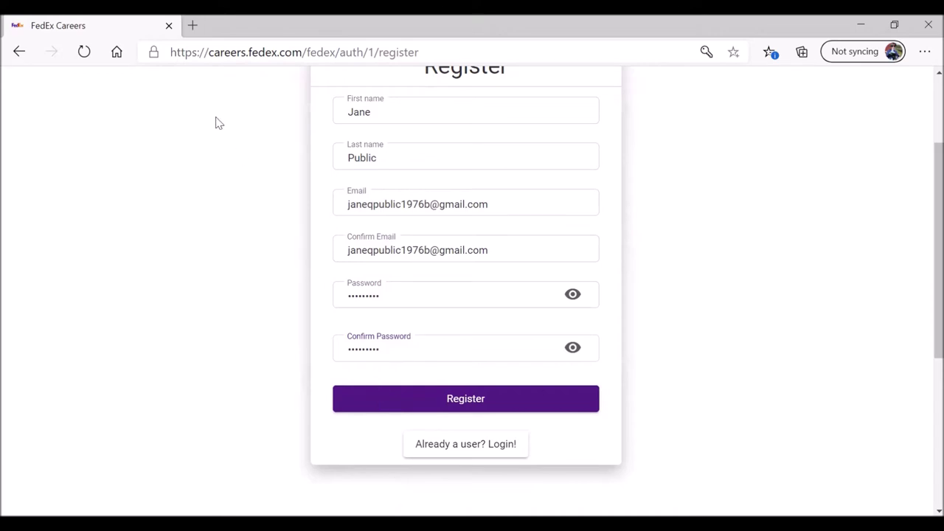
Step: Recheck the e-mail and password entries, then submit the registration
left_click_drag(259, 52, 265, 51)
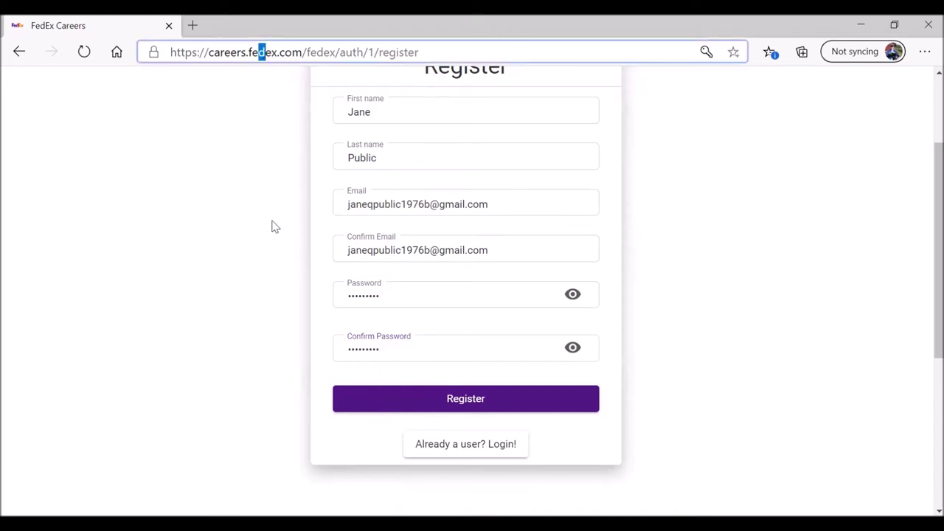
left_click(519, 252)
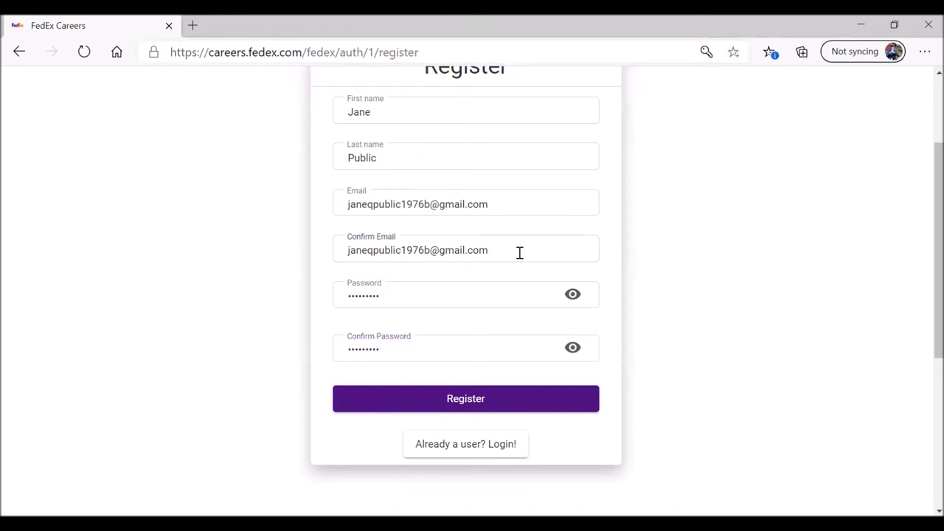
left_click(411, 295)
left_click(469, 403)
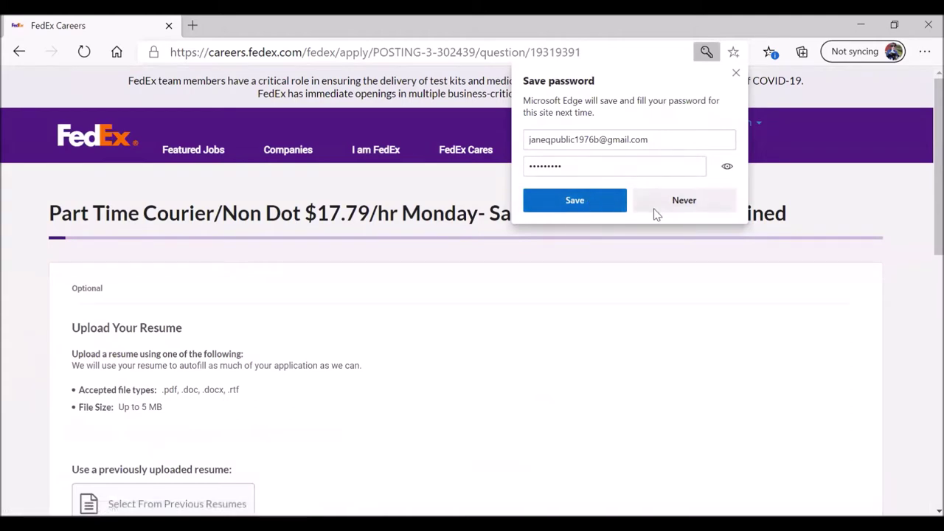
Step: Decline Edge's password saving and skip the optional resume upload
left_click(673, 207)
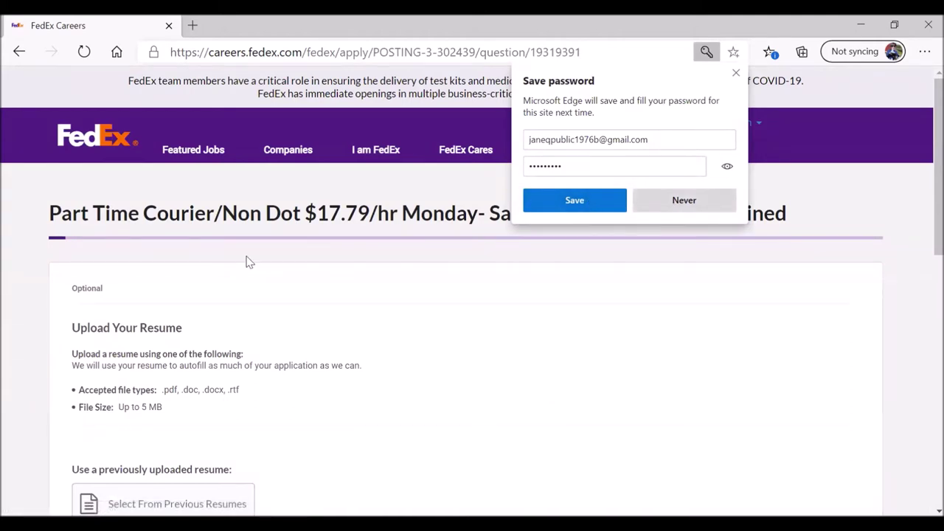
scroll(44, 329, "down", 3)
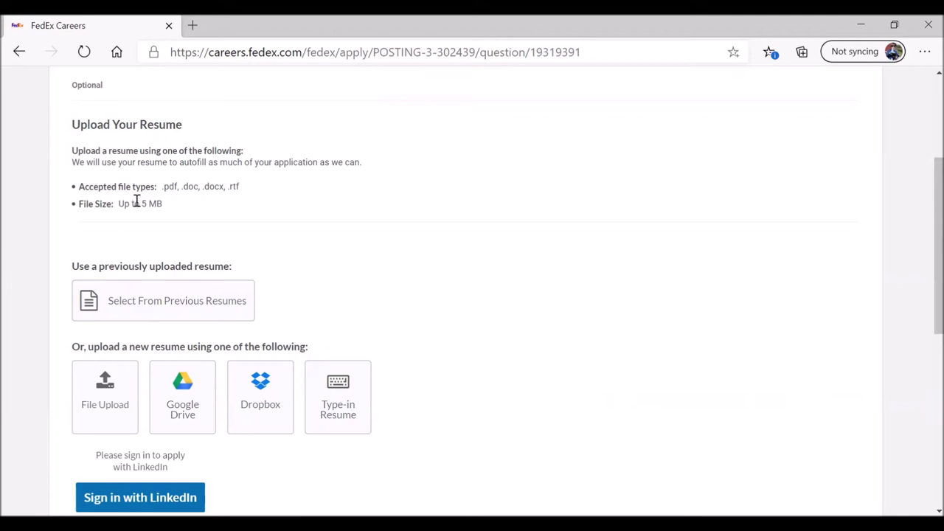
left_click_drag(162, 186, 245, 193)
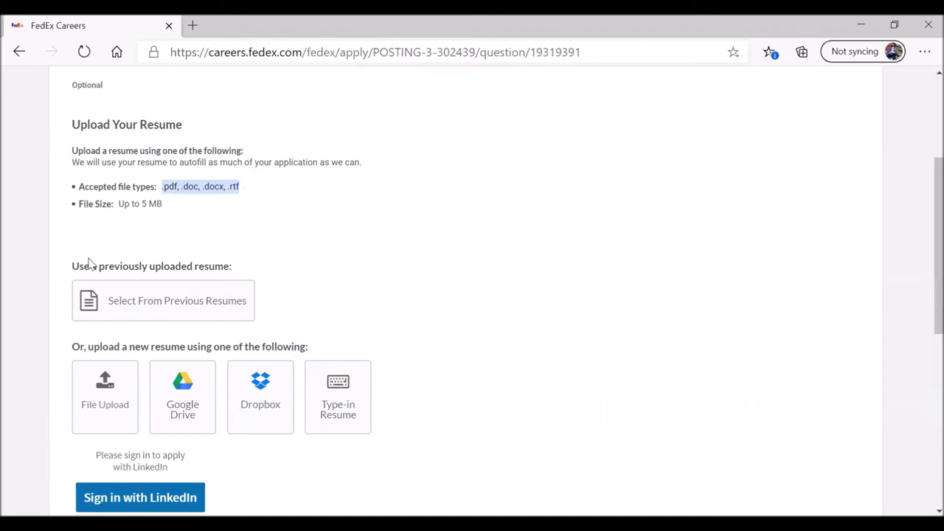
scroll(18, 300, "down", 1)
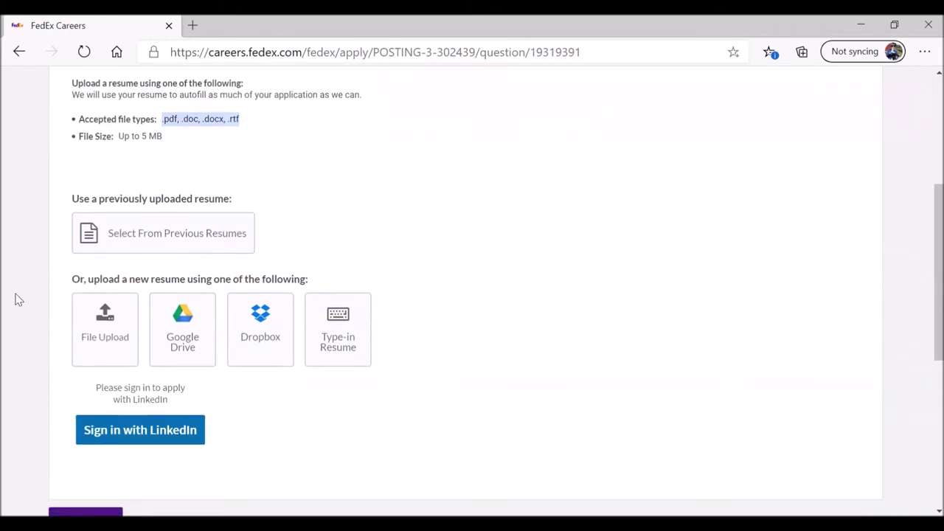
scroll(19, 300, "down", 1)
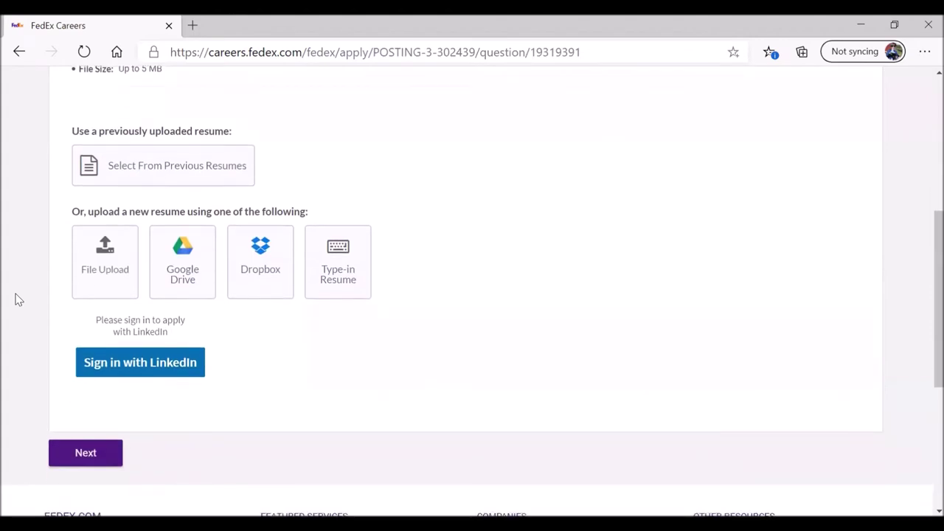
left_click(85, 455)
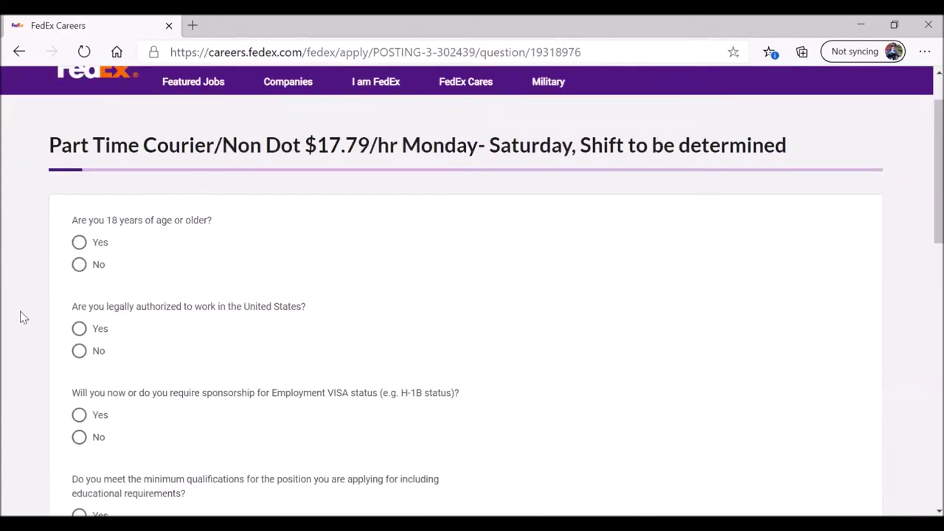
Step: Answer Yes to age 18+ and work authorization, and No to visa sponsorship
left_click(79, 245)
left_click(79, 329)
scroll(37, 358, "down", 1)
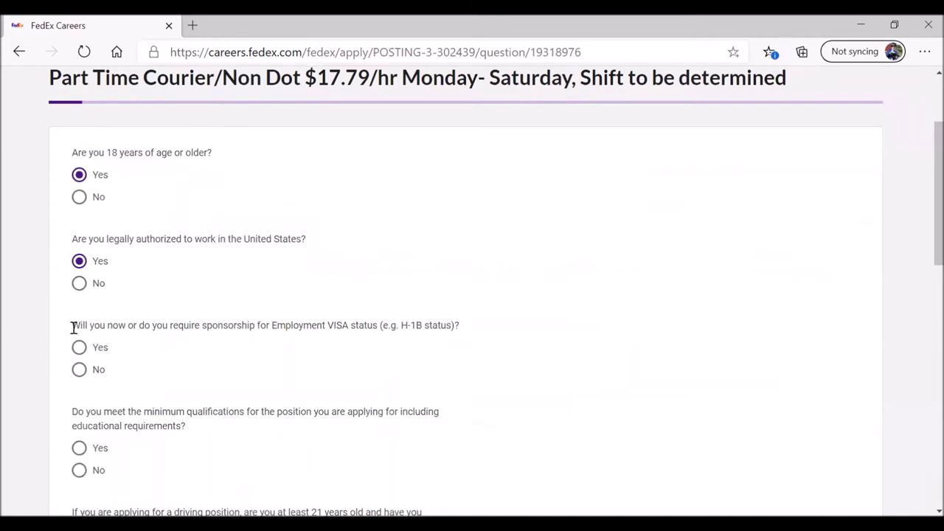
left_click_drag(72, 325, 463, 336)
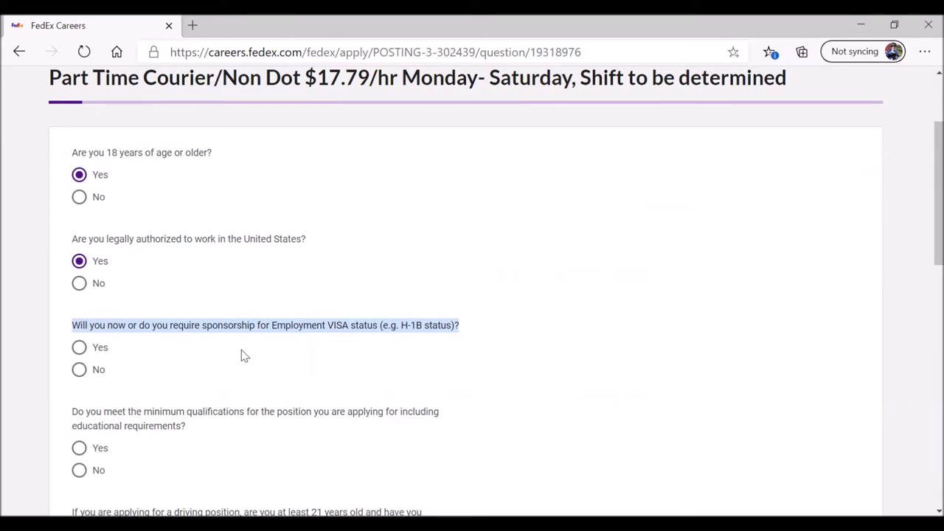
left_click(79, 370)
scroll(15, 375, "down", 1)
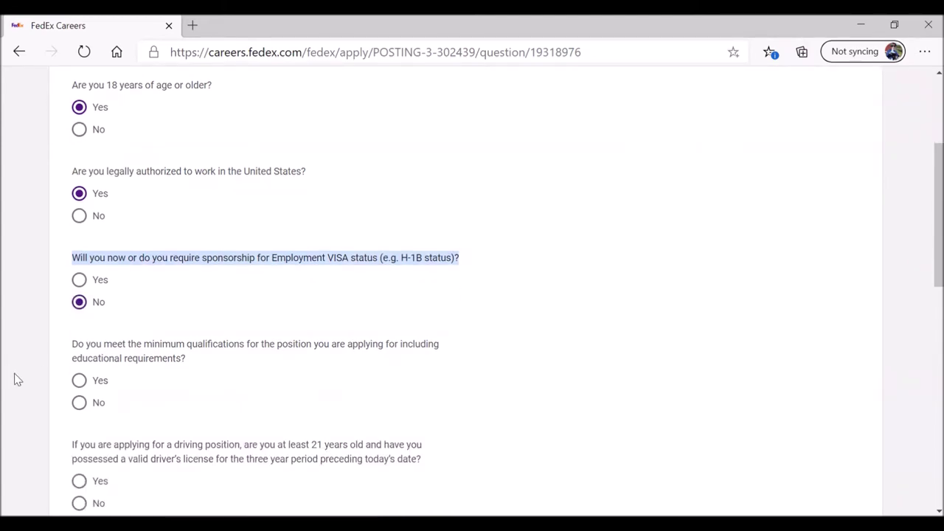
scroll(14, 373, "down", 1)
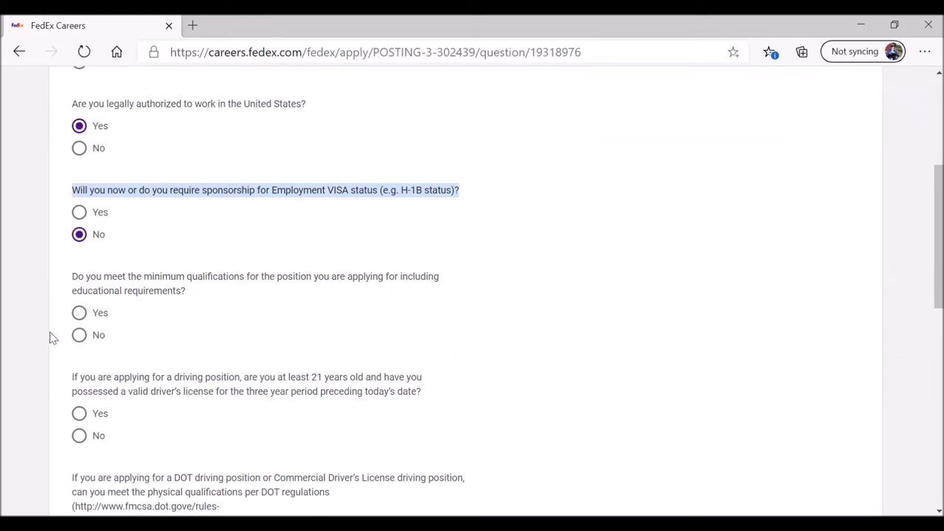
Step: Answer Yes to qualifications, driver's license, DOT physical and substance testing, then continue
left_click(79, 312)
scroll(17, 371, "down", 1)
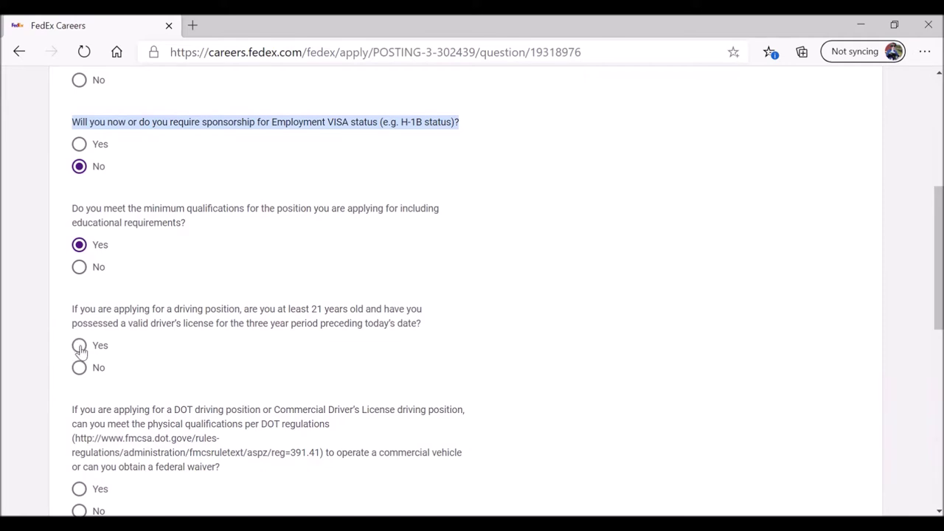
left_click(80, 346)
scroll(28, 382, "down", 2)
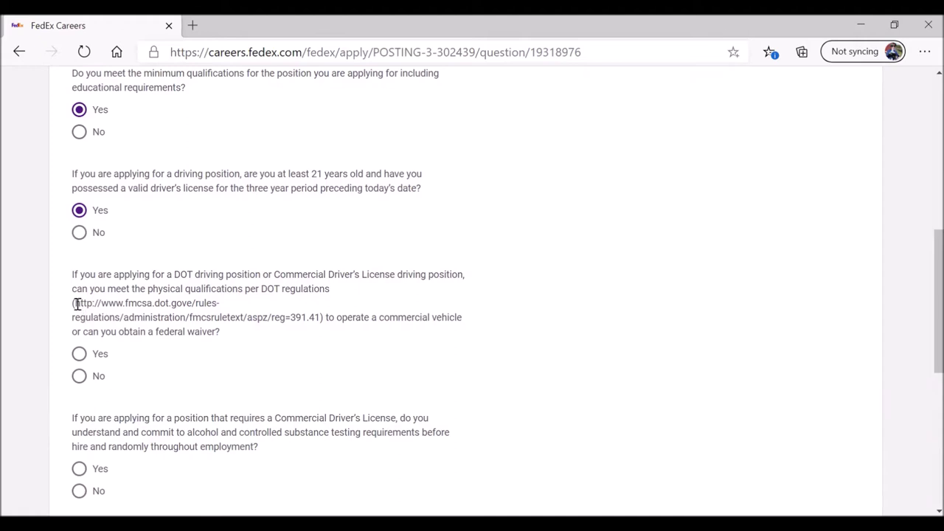
left_click_drag(74, 303, 322, 321)
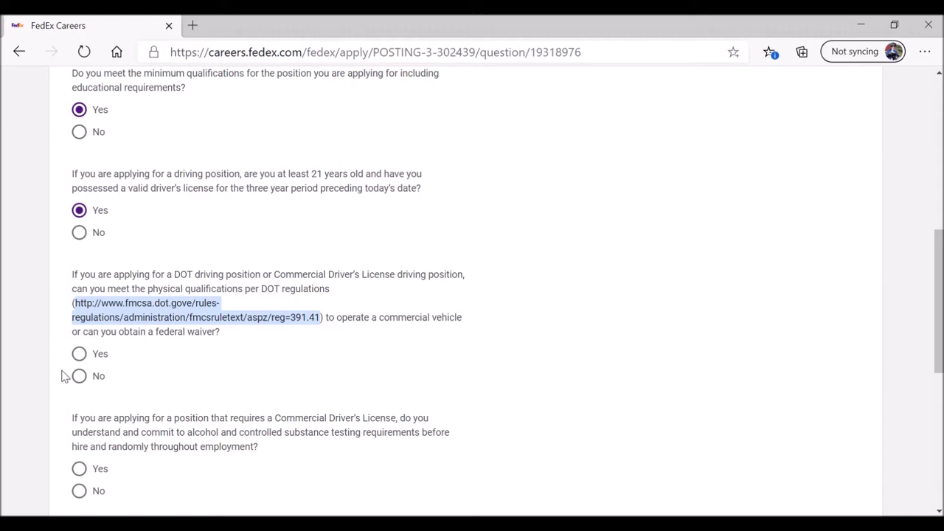
left_click(79, 355)
scroll(31, 359, "down", 2)
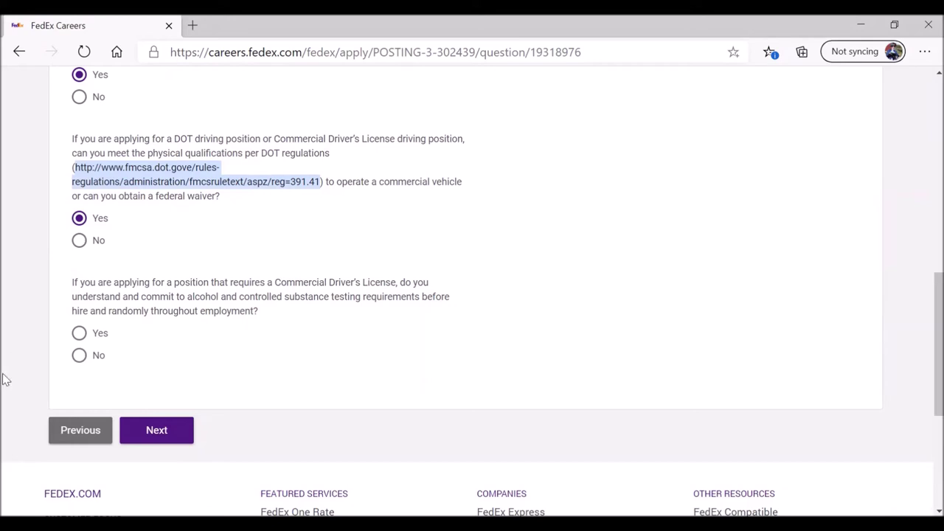
left_click(79, 337)
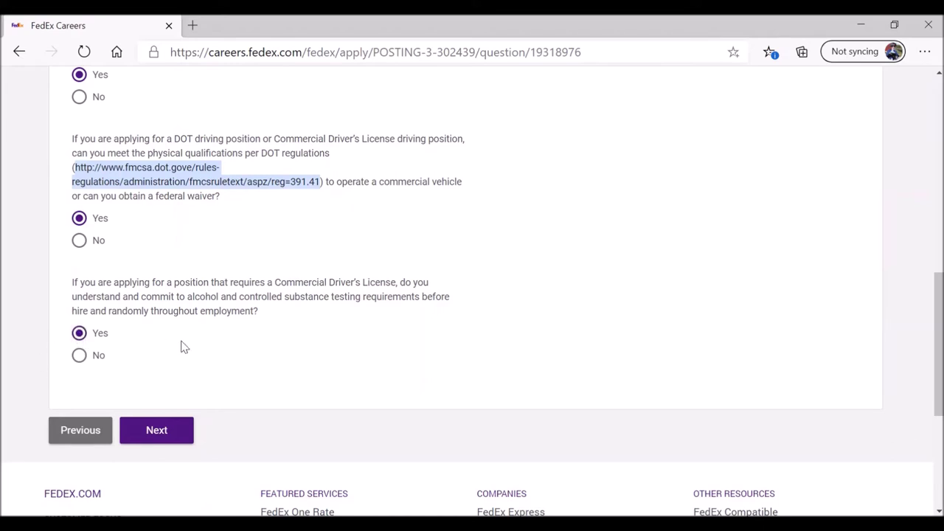
left_click(157, 431)
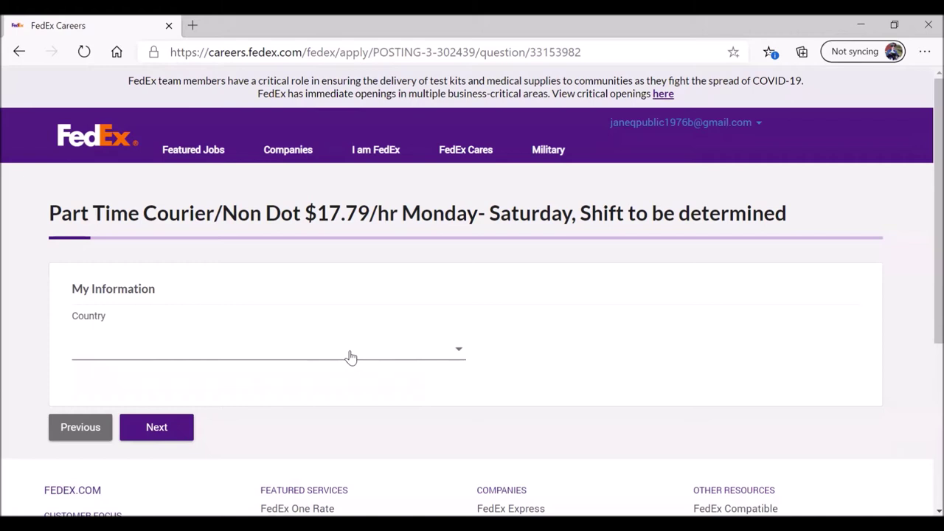
Step: Set the My Information country to United States of America and continue
left_click(459, 354)
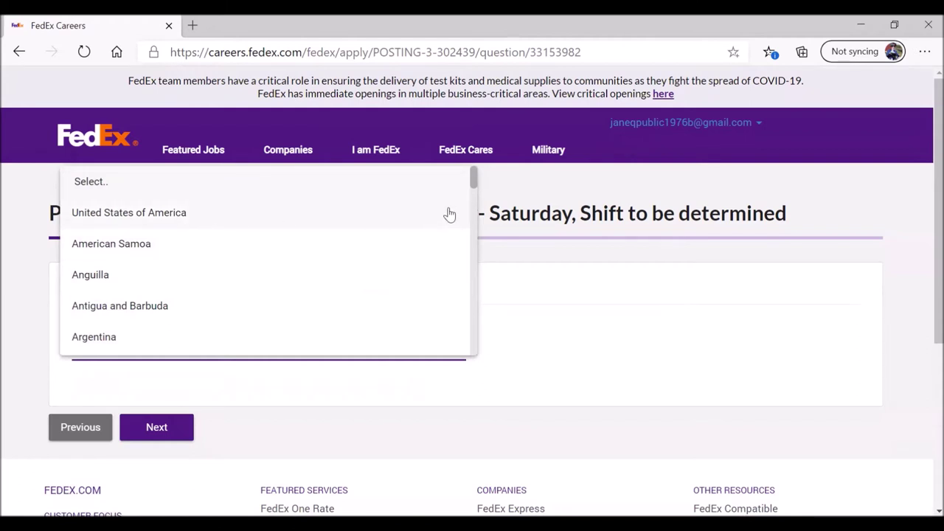
left_click_drag(475, 175, 474, 177)
left_click(209, 220)
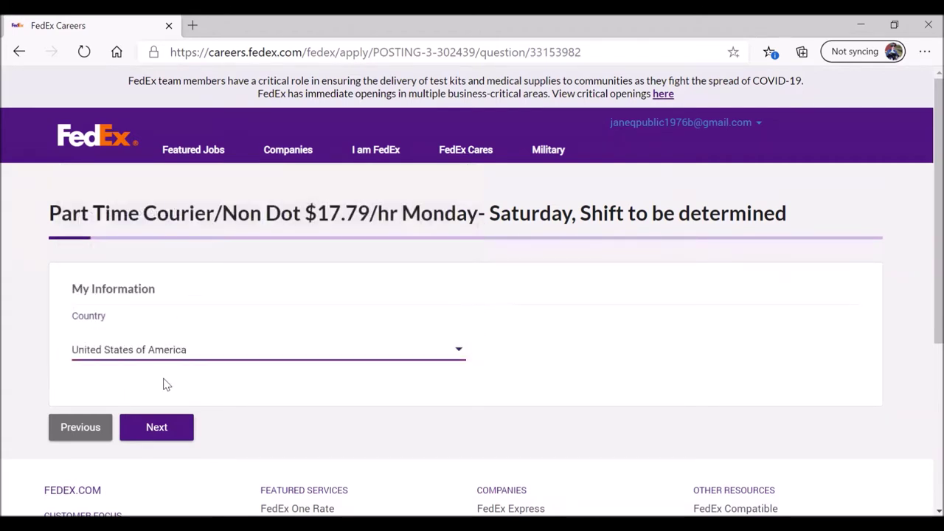
left_click(162, 429)
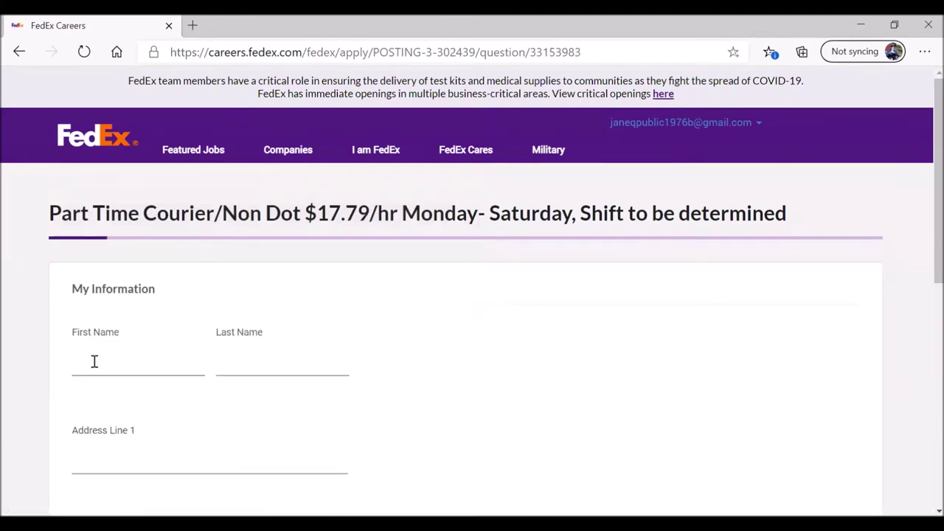
Step: Enter the applicant's first and last name
left_click(99, 368)
type("Jane")
left_click(233, 368)
type("Public")
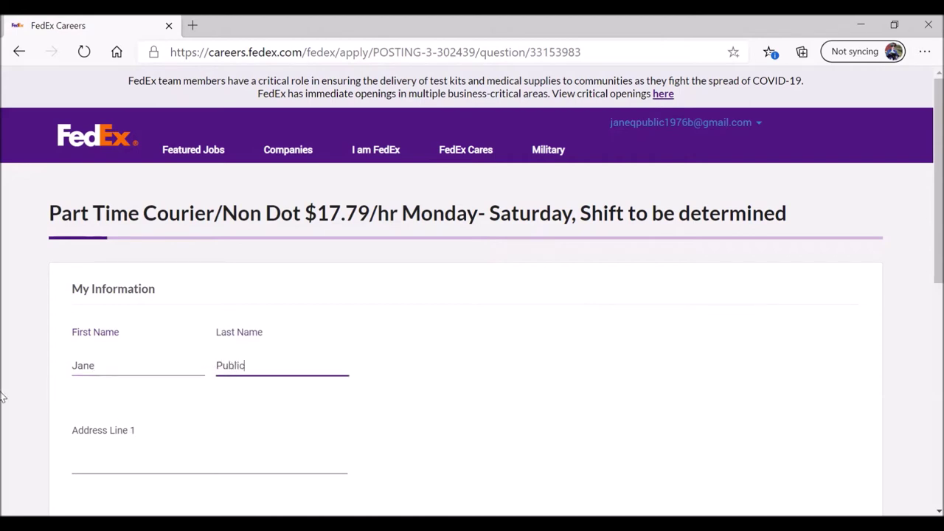
Step: Fill in the street address and city, and choose Louisiana as the state
scroll(28, 368, "down", 1)
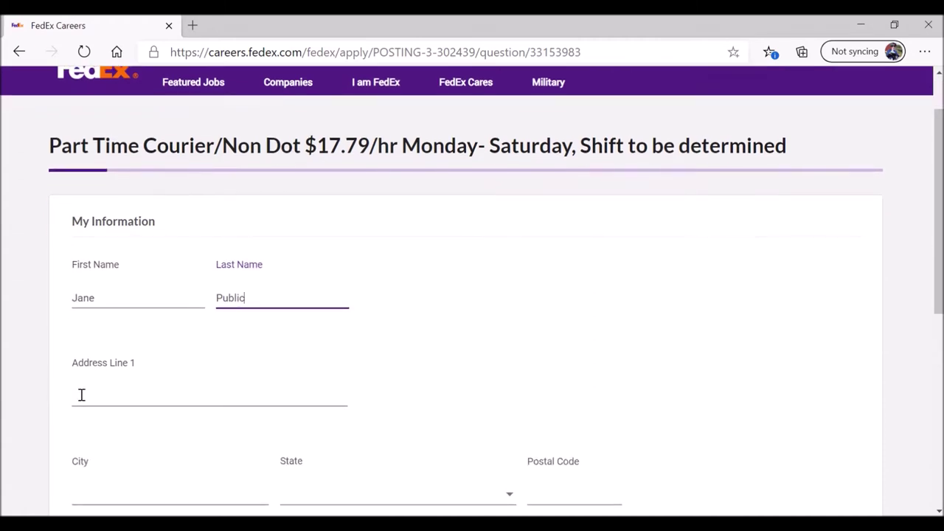
left_click(82, 398)
scroll(30, 387, "down", 1)
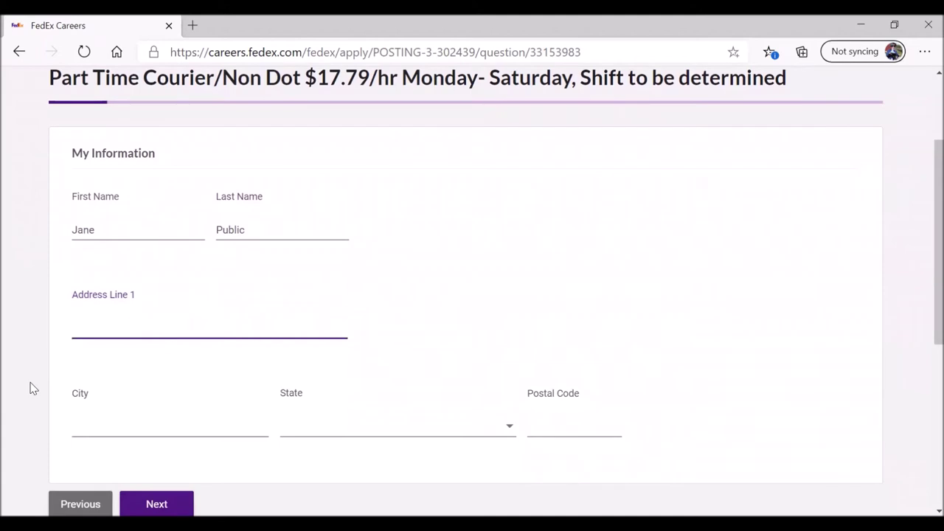
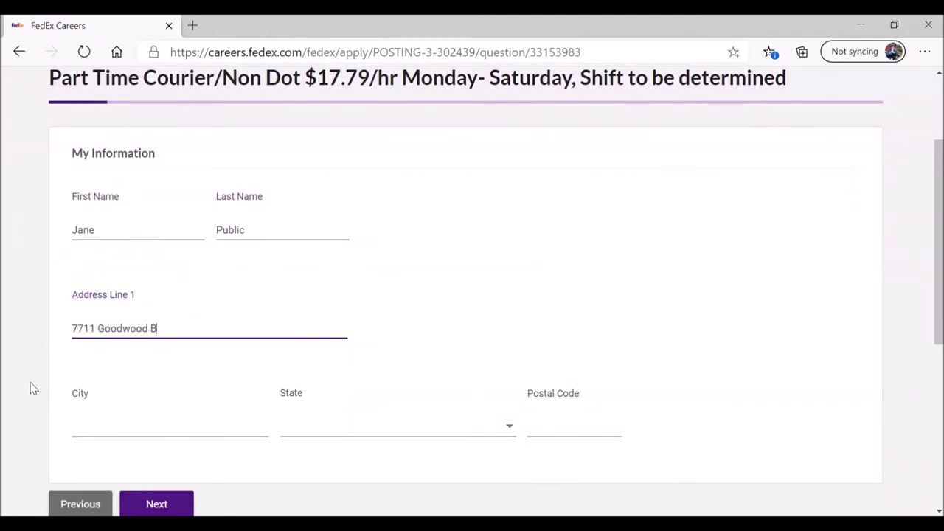
left_click(95, 430)
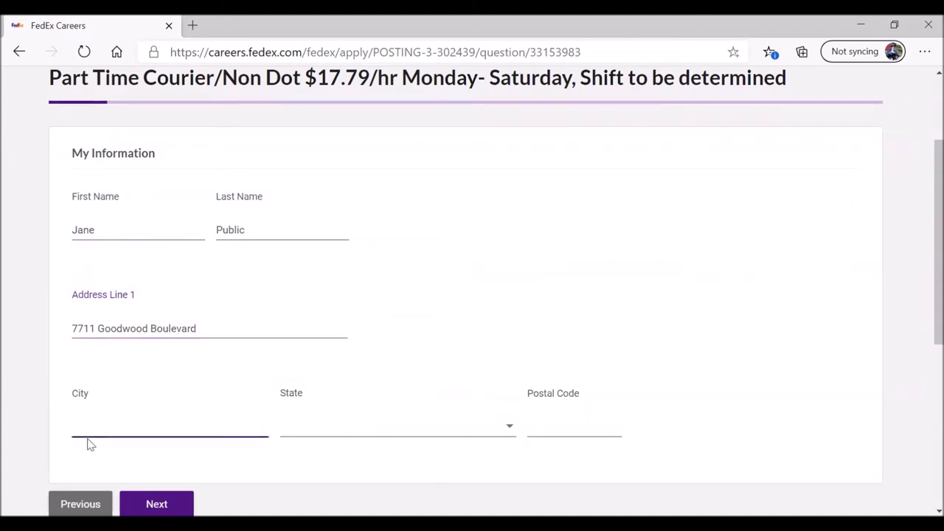
type("Baton Rouge")
left_click(509, 431)
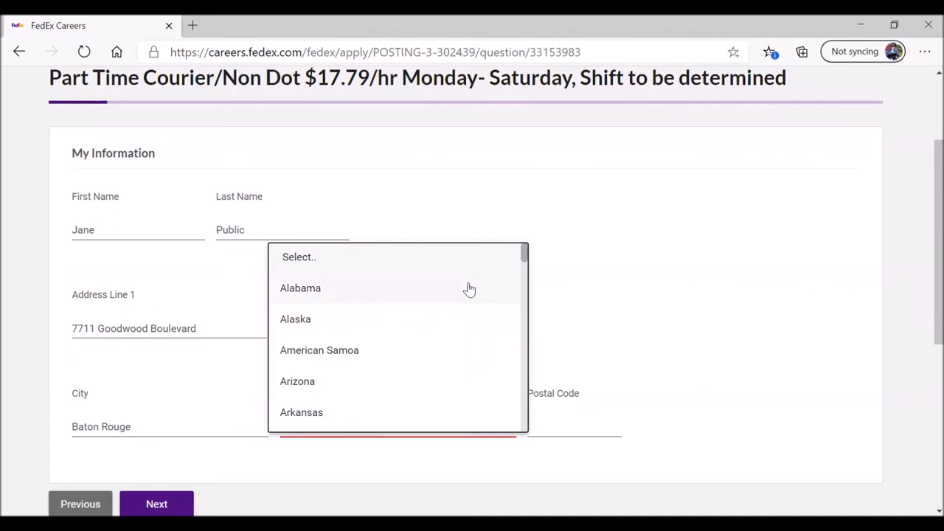
scroll(469, 289, "down", 1)
scroll(487, 284, "up", 1)
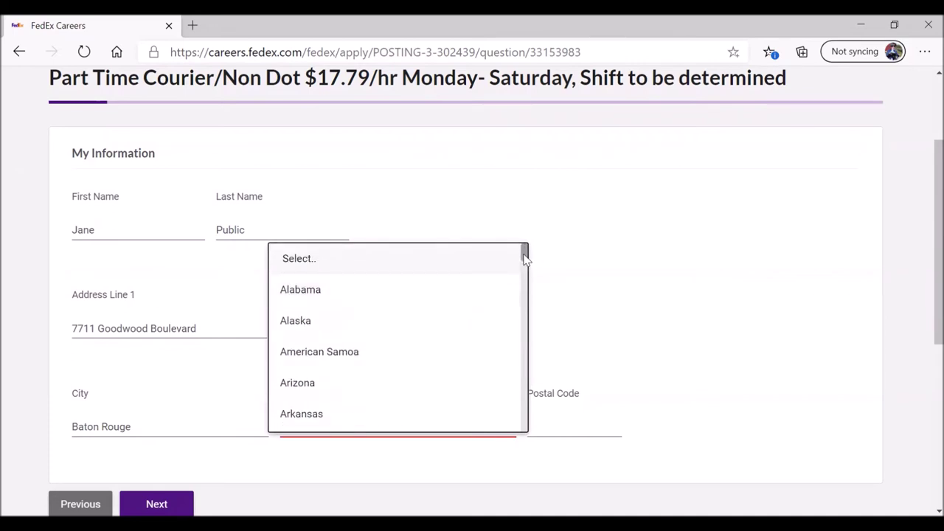
left_click_drag(524, 251, 523, 320)
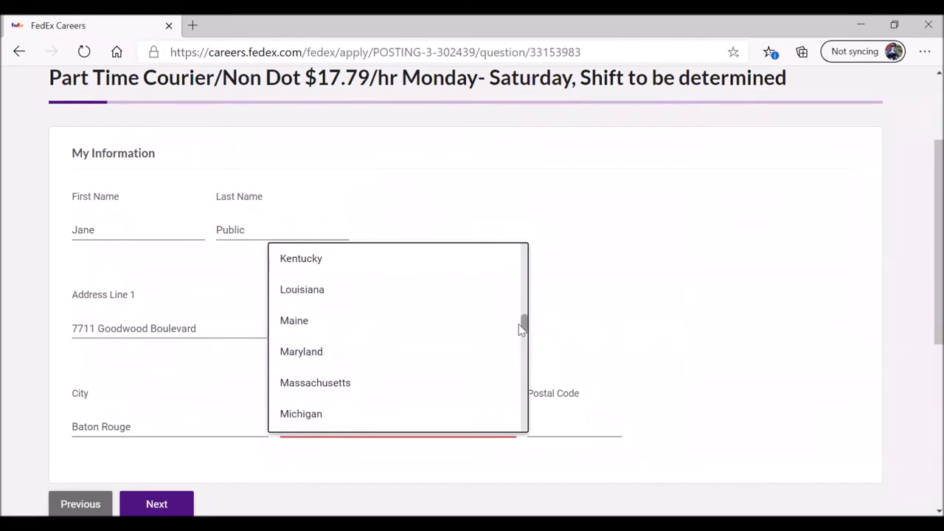
left_click(364, 302)
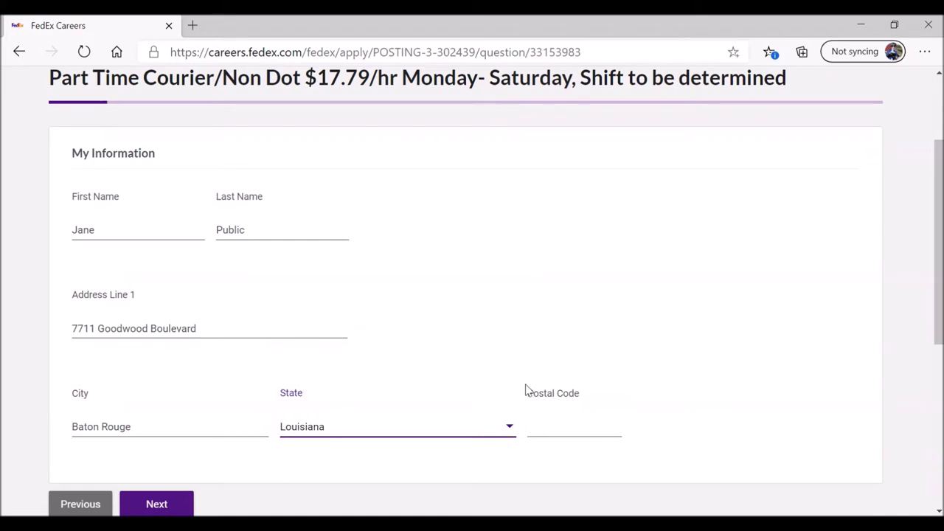
Step: Enter the ZIP code in Postal Code and continue to the next page
left_click(539, 432)
type("70")
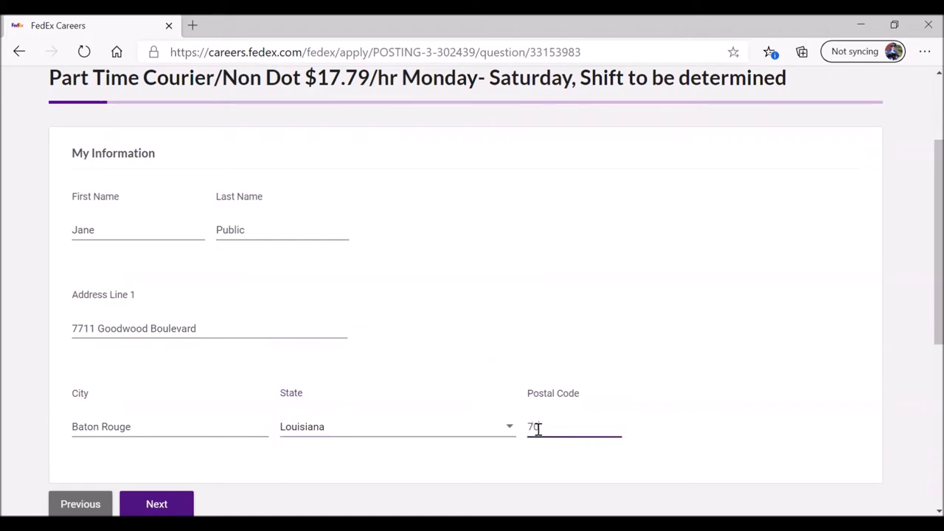
type("806")
scroll(339, 354, "down", 2)
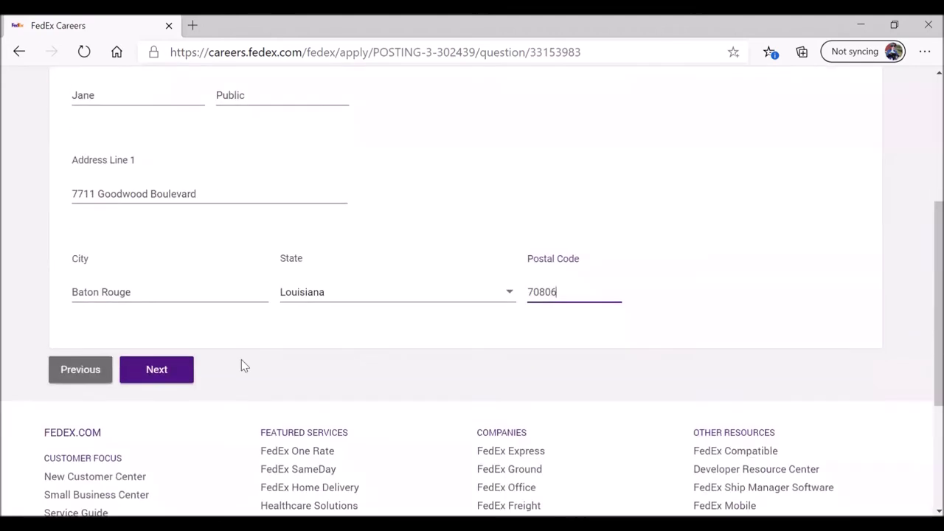
left_click(163, 371)
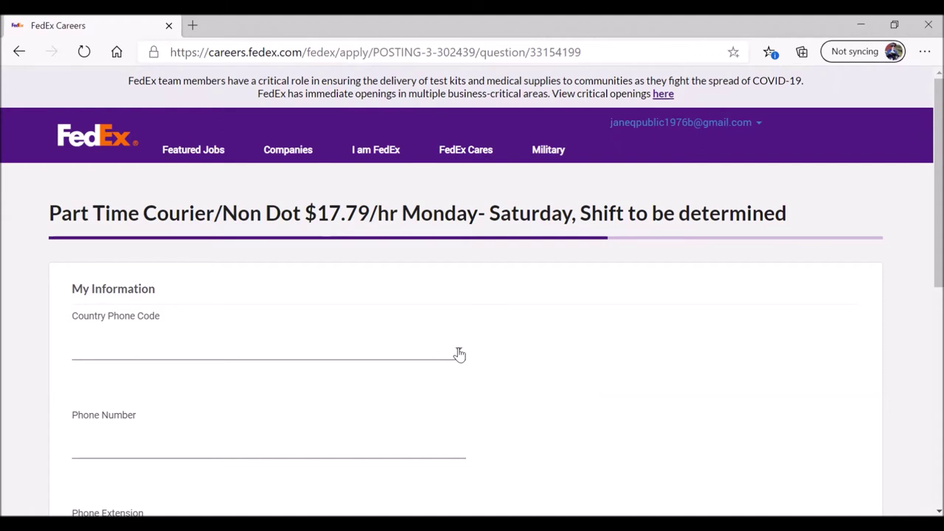
Step: Set Country Phone Code to United States of America (+1), enter the phone number, and continue with no extension
left_click(459, 355)
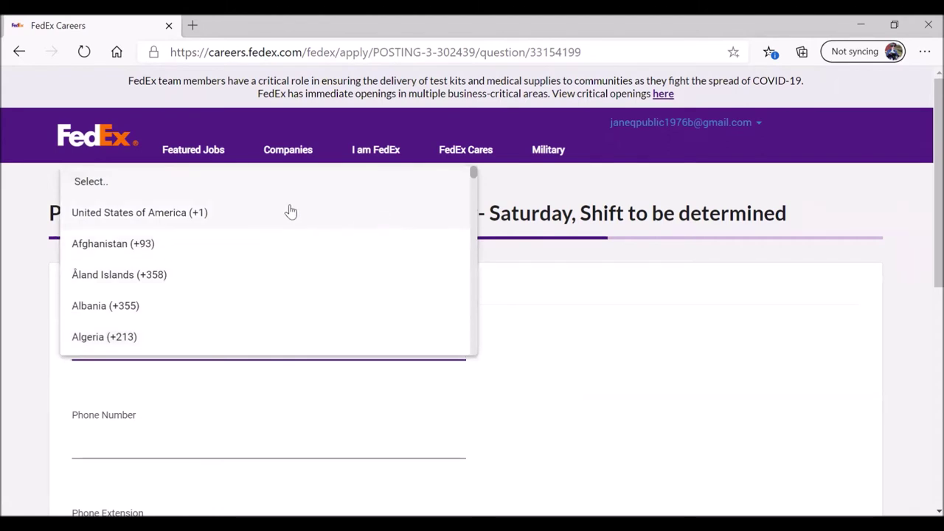
left_click(196, 214)
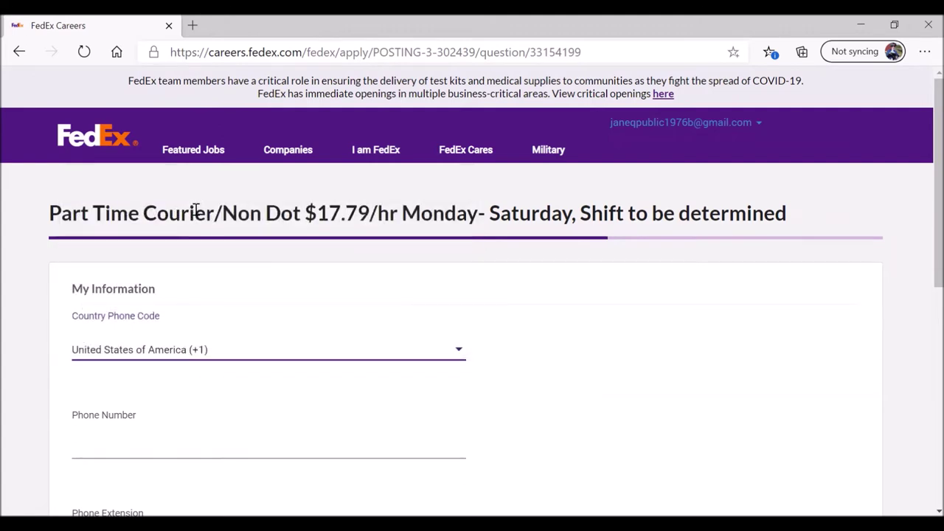
left_click(108, 448)
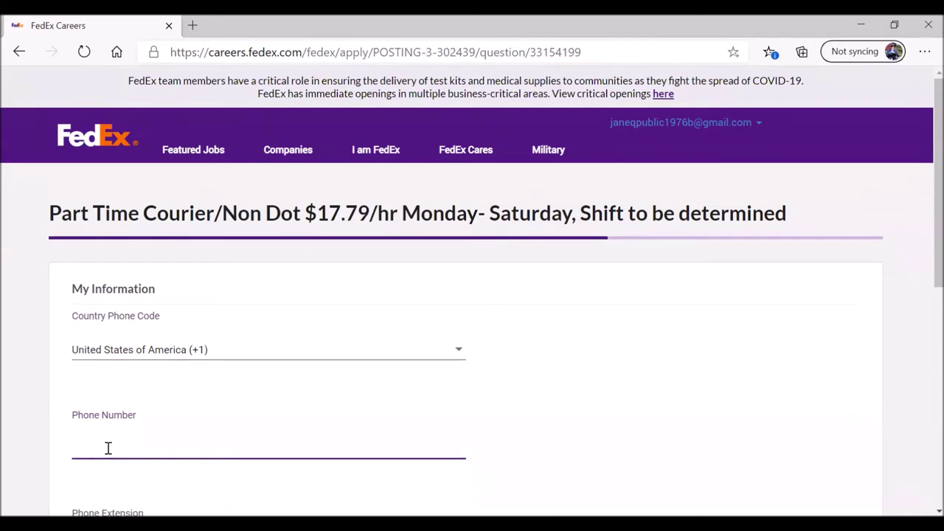
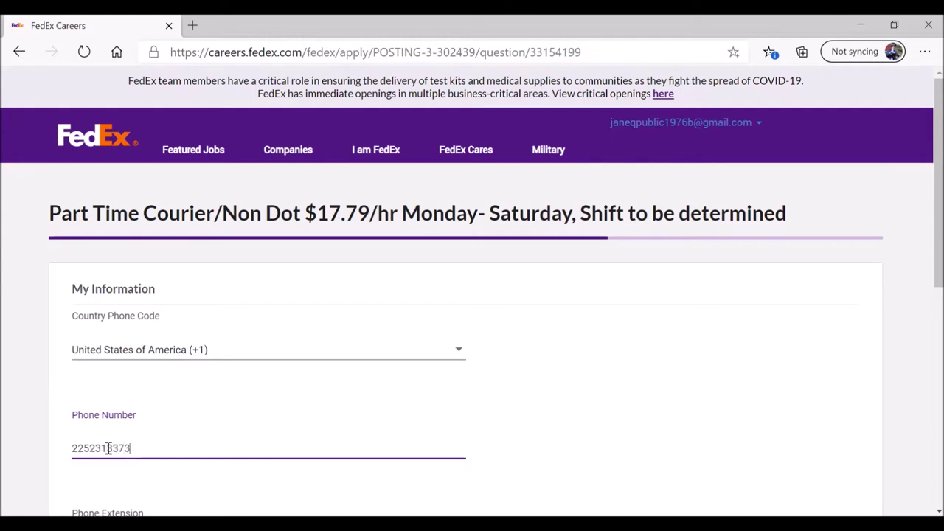
scroll(108, 448, "down", 4)
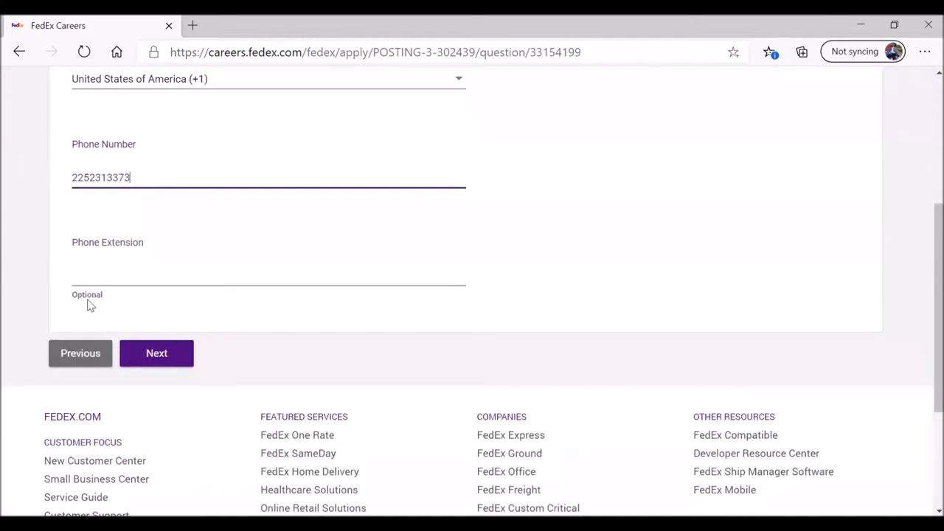
left_click(86, 279)
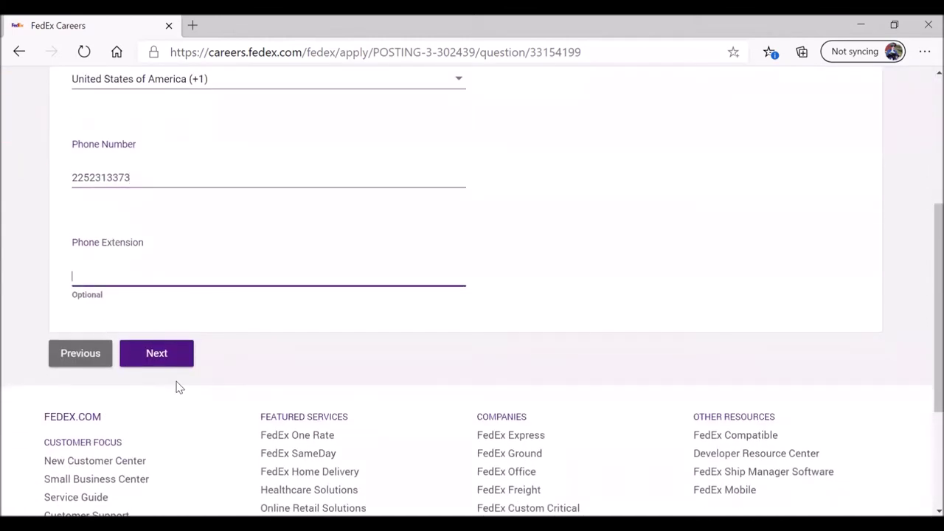
left_click(158, 355)
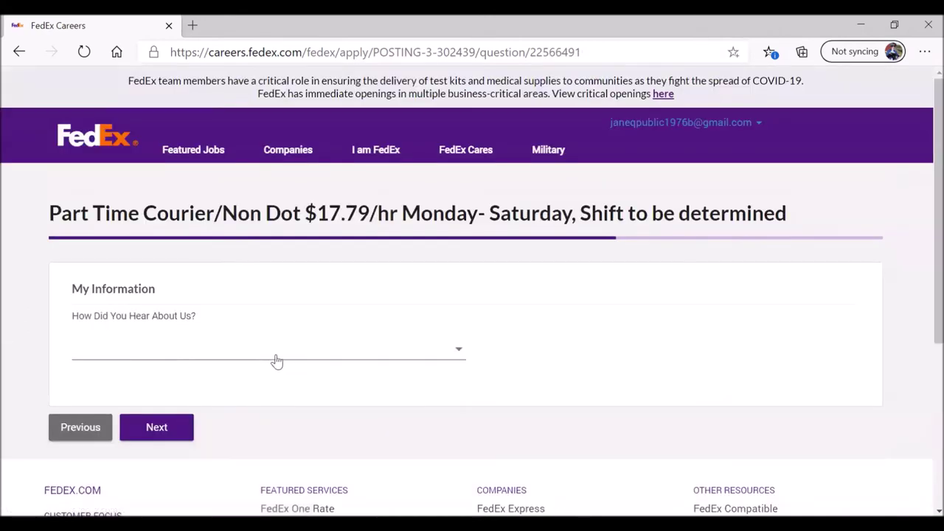
Step: Choose Corporate Website in the How Did You Hear About Us? dropdown
left_click(457, 357)
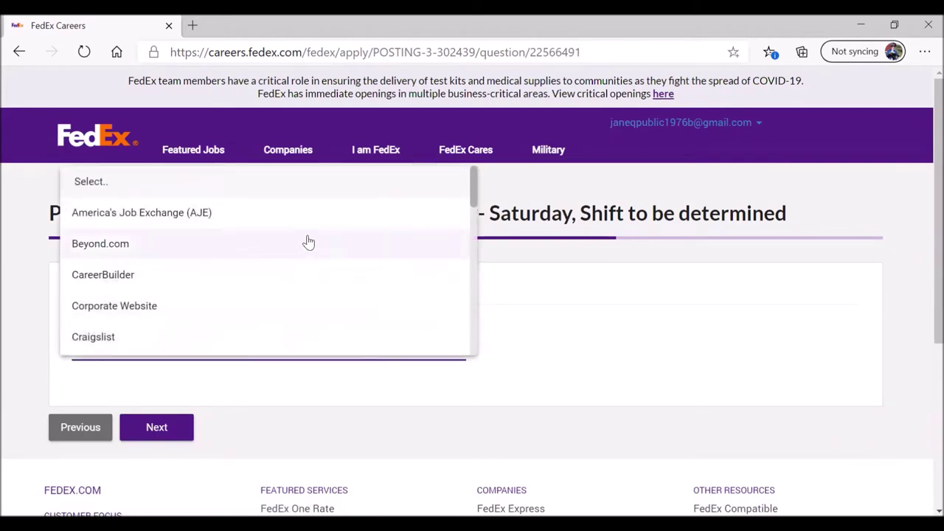
left_click_drag(473, 184, 473, 332)
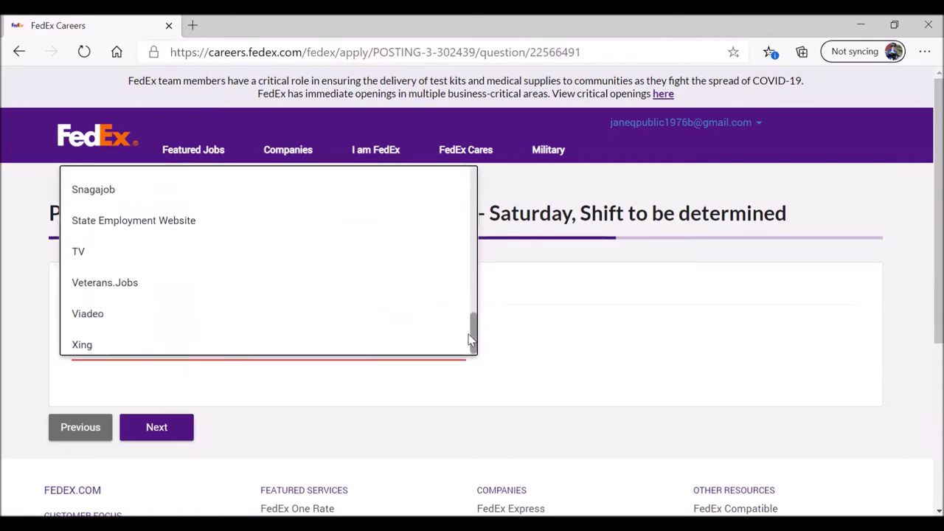
scroll(454, 269, "up", 3)
scroll(453, 269, "up", 5)
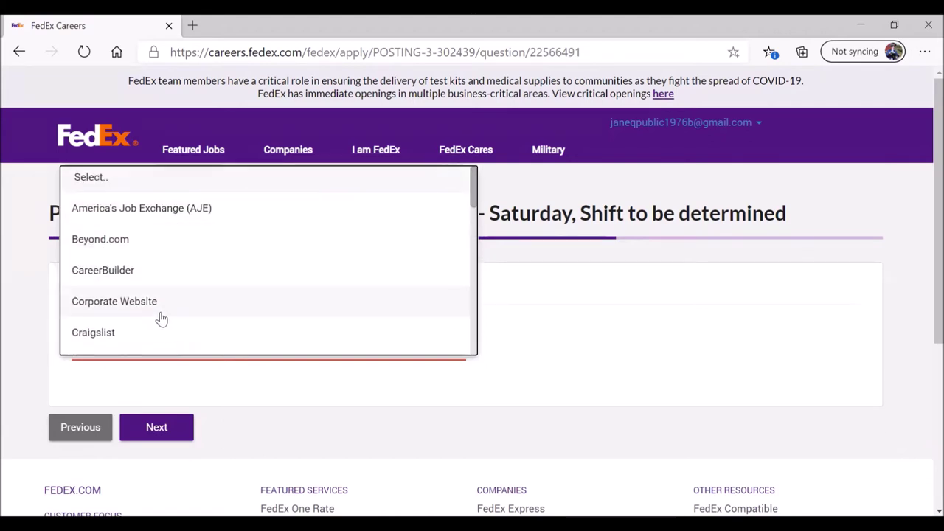
left_click(164, 305)
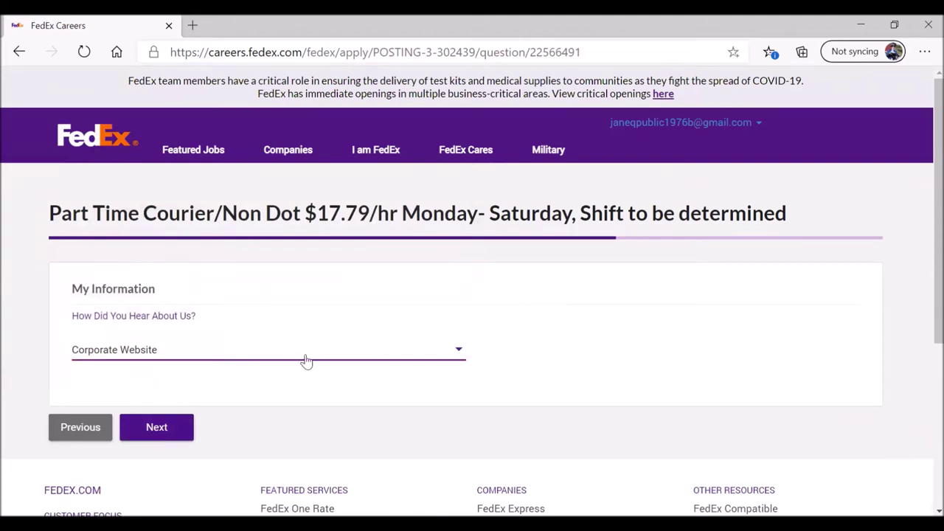
left_click(458, 351)
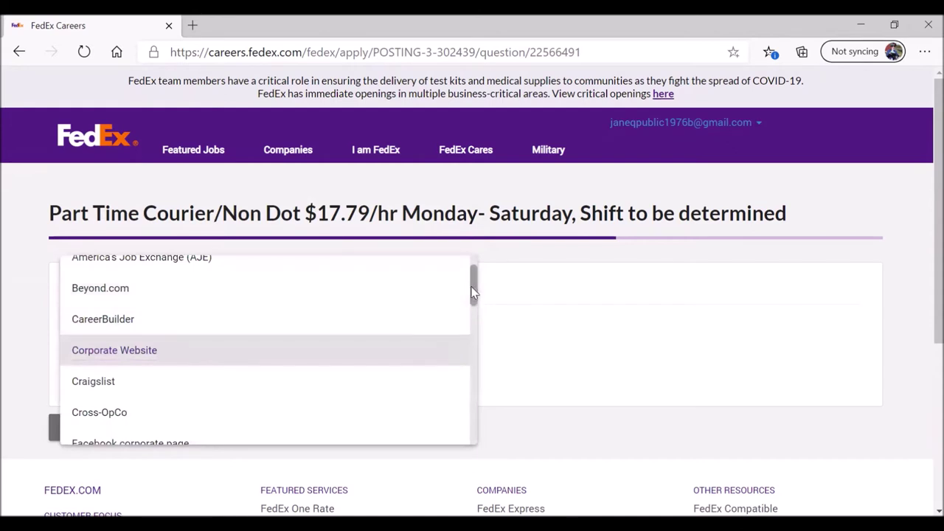
left_click_drag(472, 292, 459, 359)
left_click(538, 320)
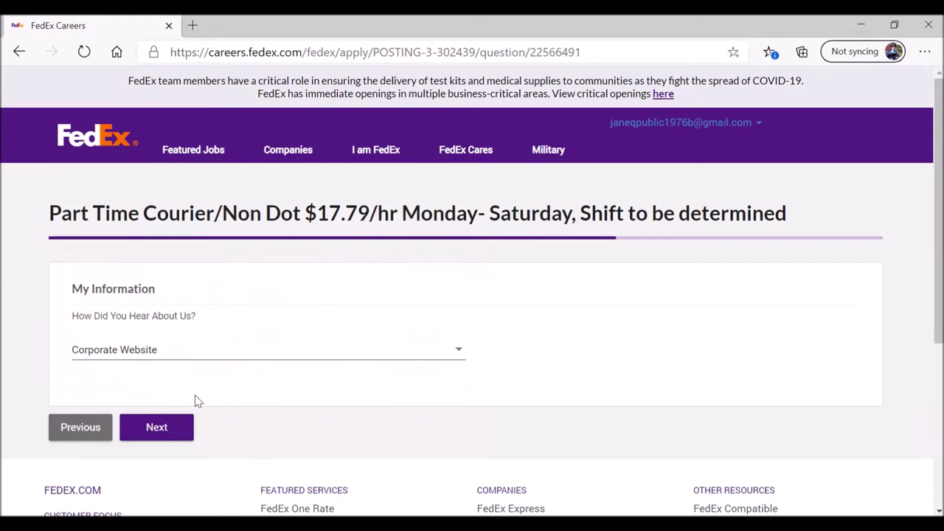
Step: Submit the referral answer, answer No to prior FedEx employment, and continue
left_click(155, 429)
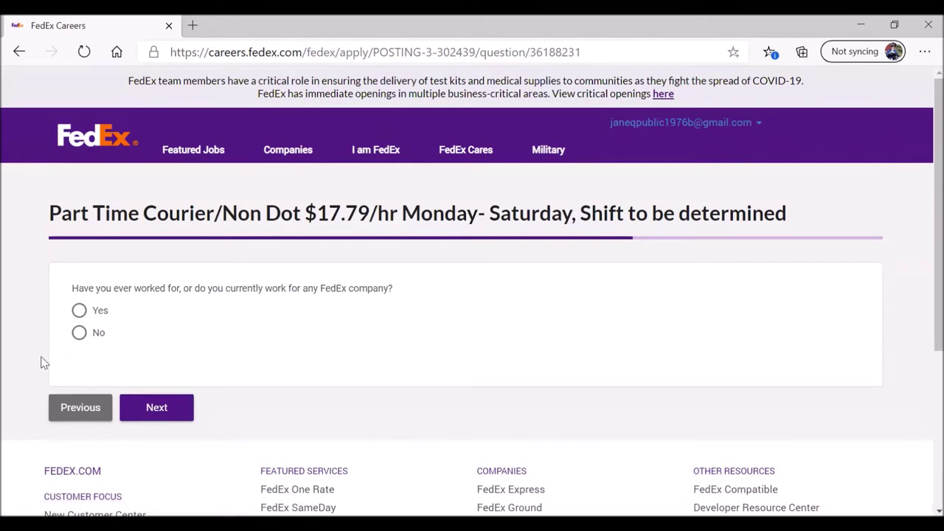
left_click(79, 333)
left_click(156, 410)
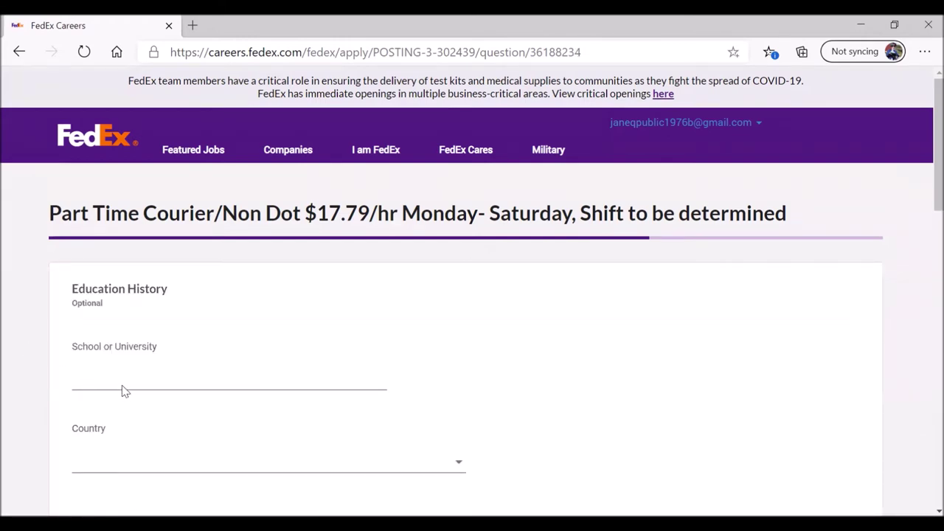
Step: Set the school's country to United States in the education entry
scroll(17, 347, "down", 1)
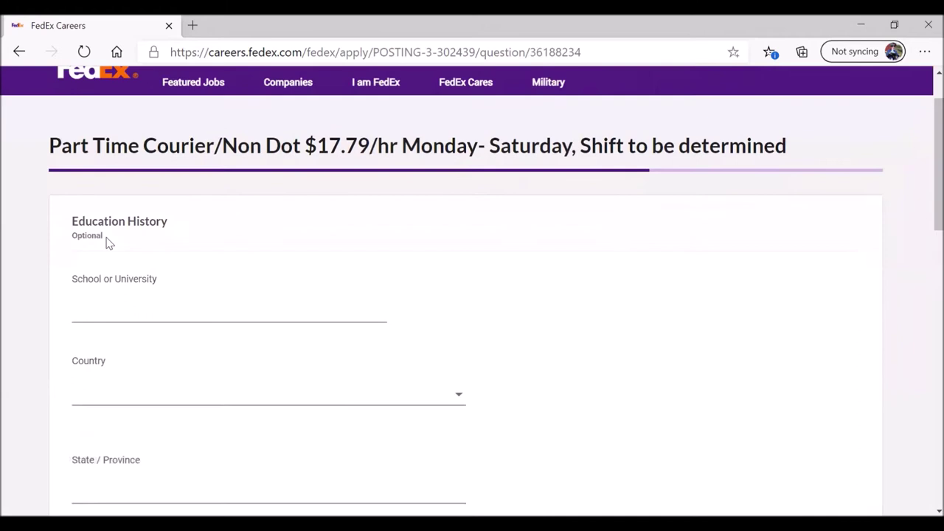
triple_click(64, 235)
left_click_drag(63, 234, 69, 243)
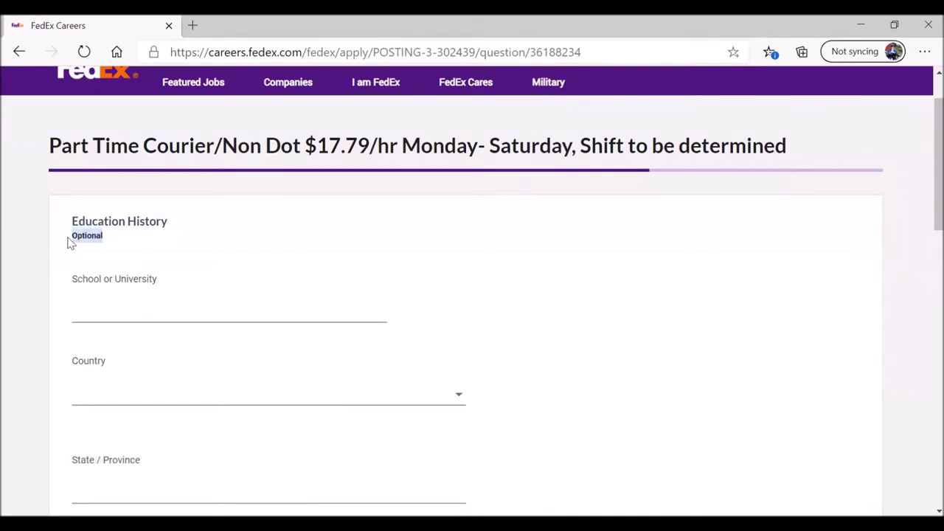
left_click(88, 311)
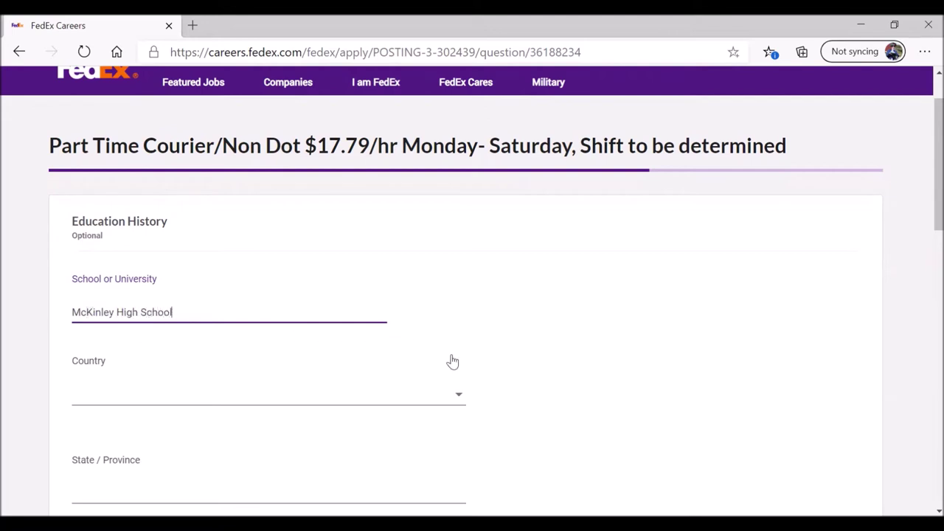
left_click(460, 397)
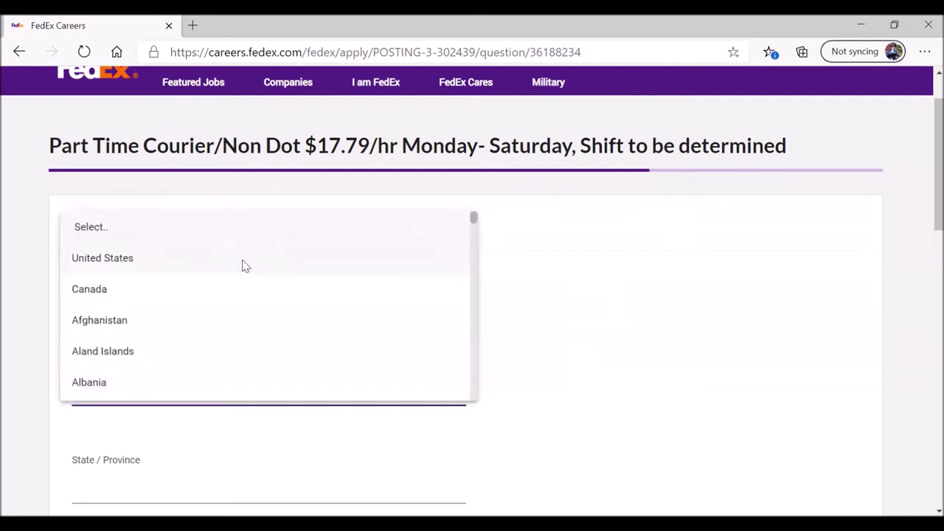
left_click(243, 259)
Step: Set the school's state to Louisiana and city to Baton Rouge
scroll(15, 344, "down", 2)
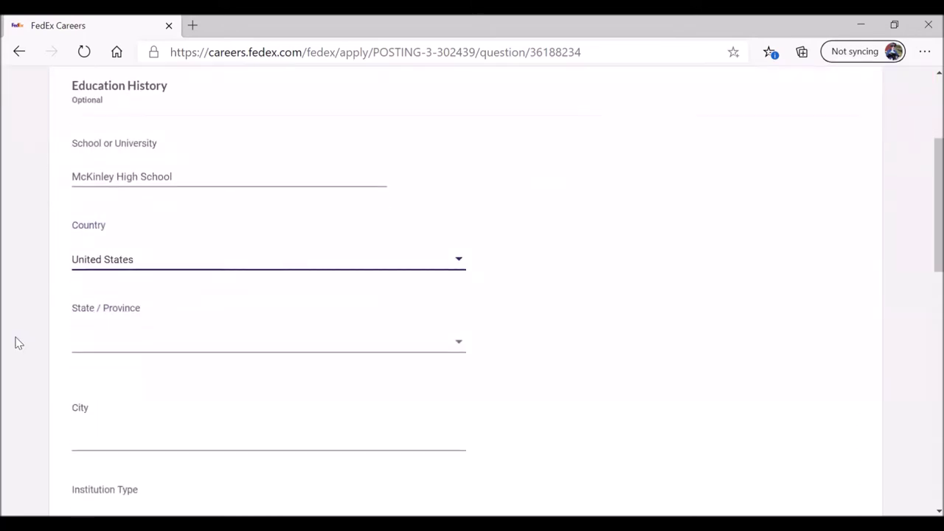
left_click(458, 343)
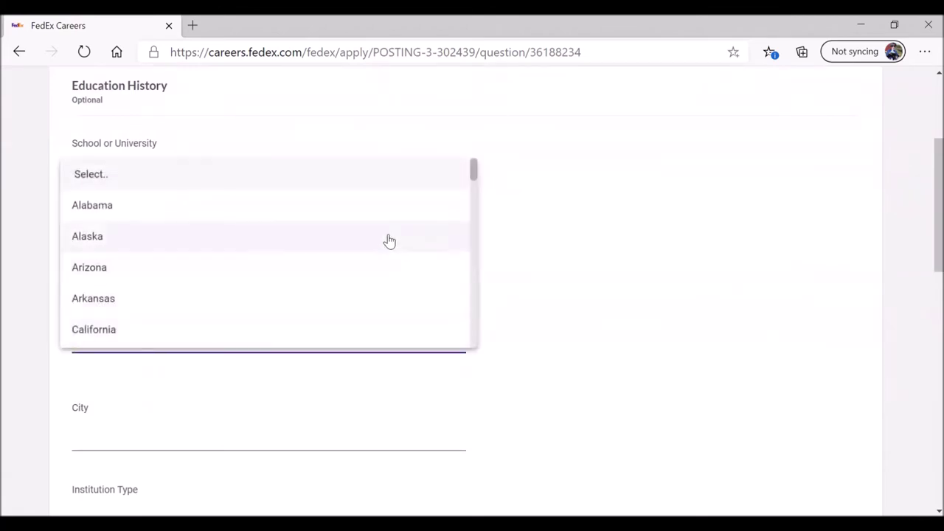
scroll(475, 183, "down", 1)
left_click_drag(478, 192, 470, 249)
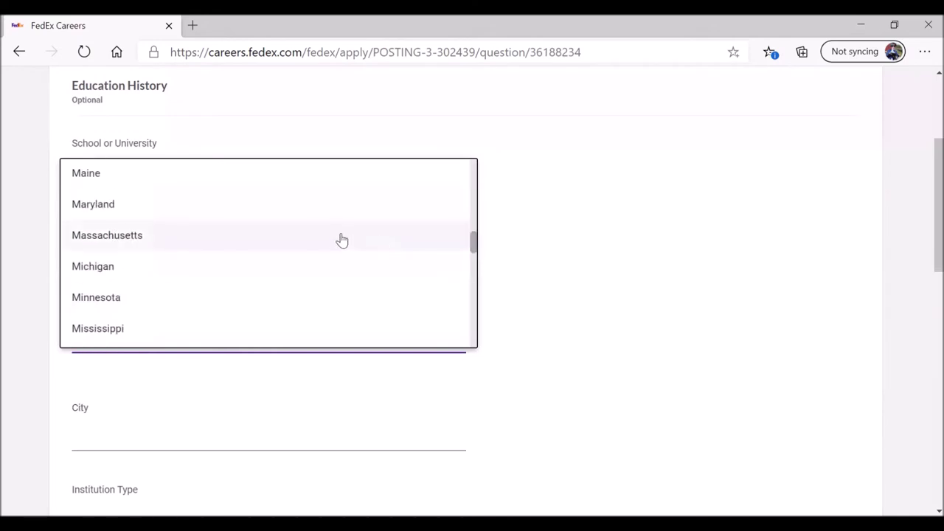
scroll(326, 241, "up", 2)
left_click(156, 201)
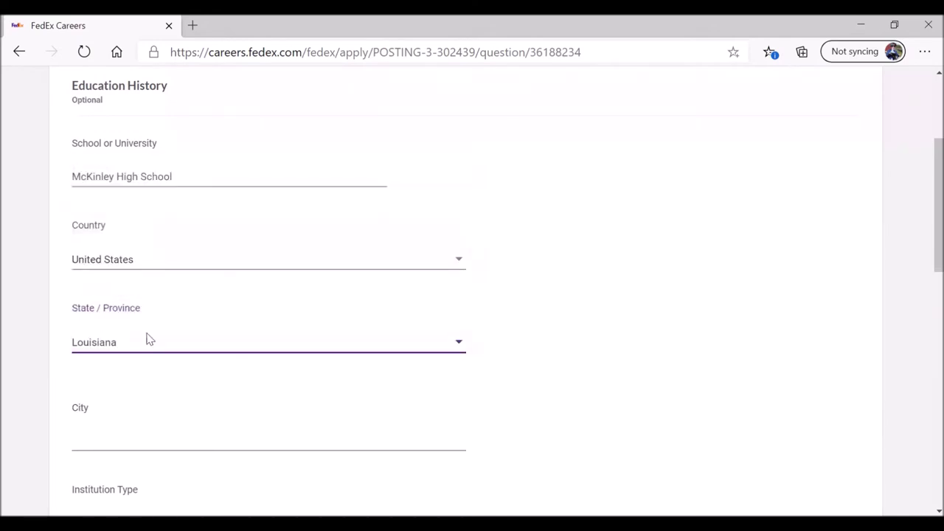
left_click(113, 435)
type("Baton Rouge")
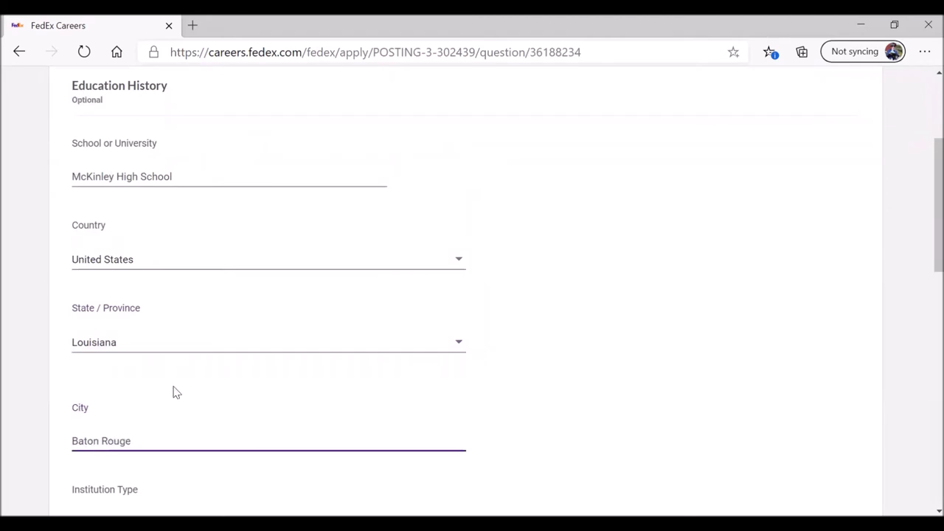
scroll(340, 338, "down", 2)
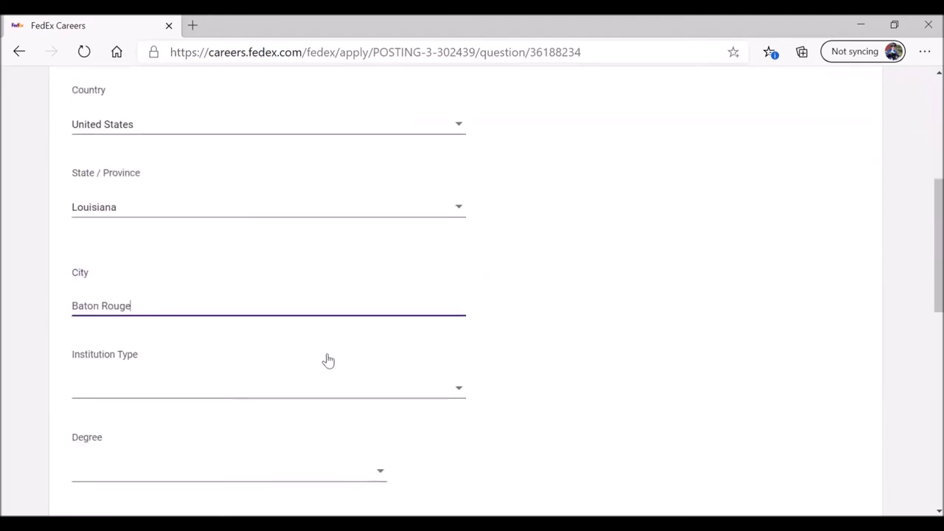
Step: Set Institution Type to High School and Degree to High School Diploma
left_click(456, 392)
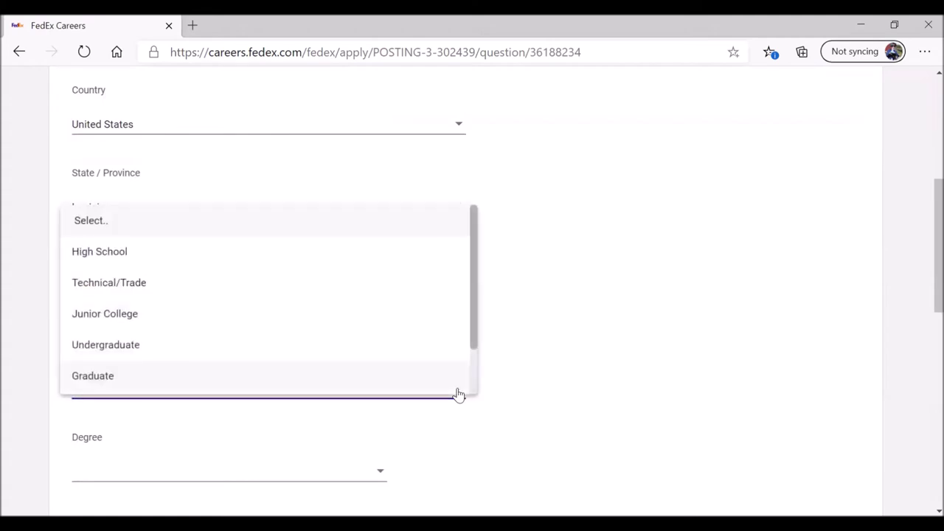
left_click(136, 258)
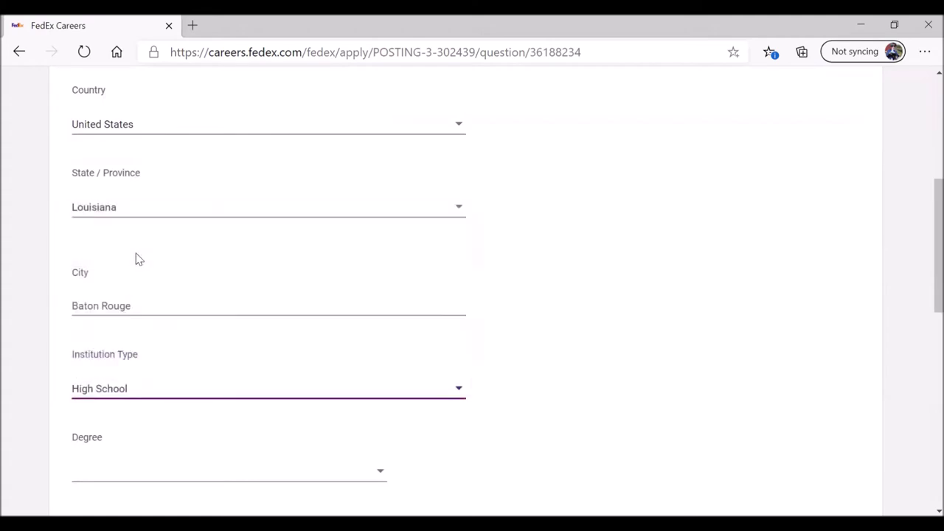
left_click(459, 391)
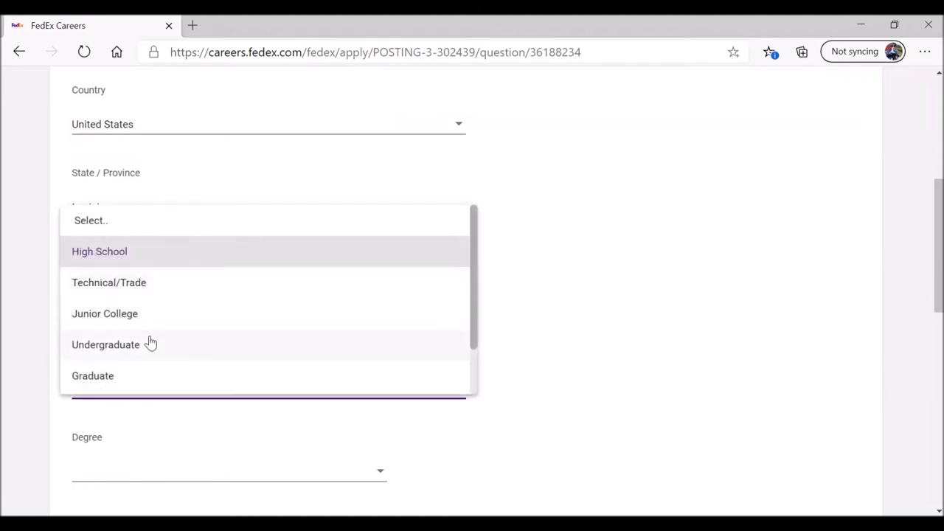
scroll(164, 344, "down", 1)
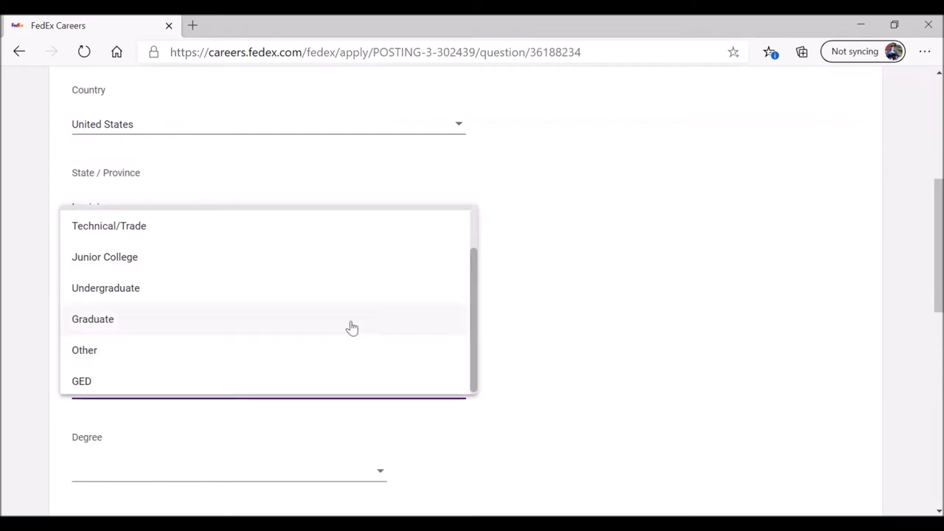
scroll(352, 326, "up", 2)
left_click(180, 254)
scroll(442, 343, "down", 2)
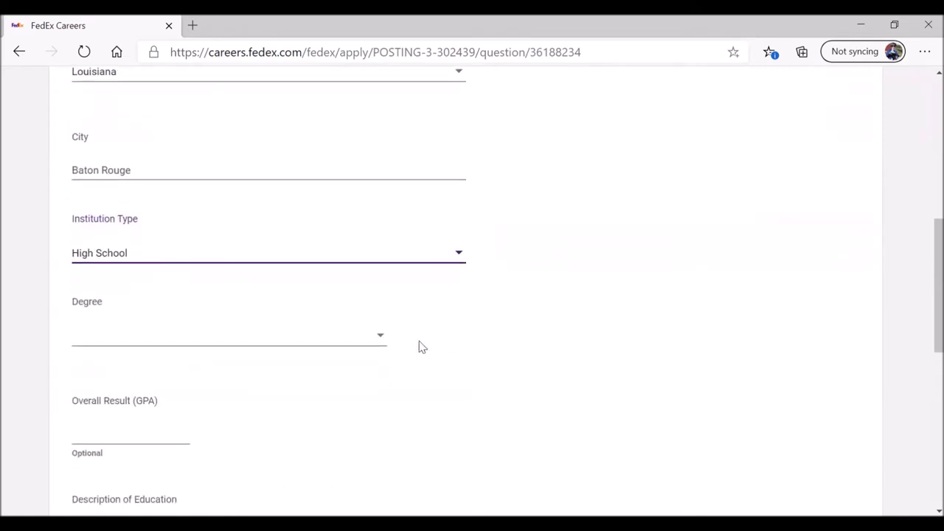
left_click(380, 340)
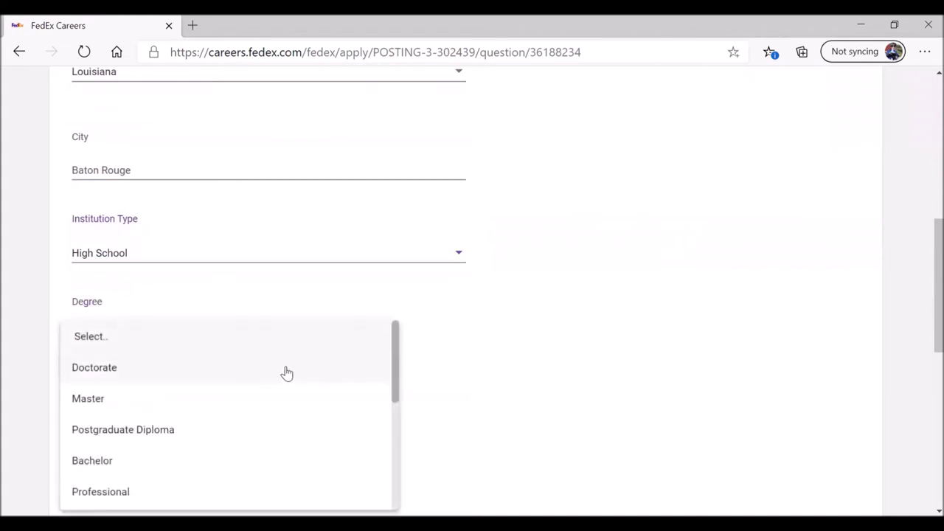
scroll(285, 374, "down", 3)
scroll(270, 388, "down", 1)
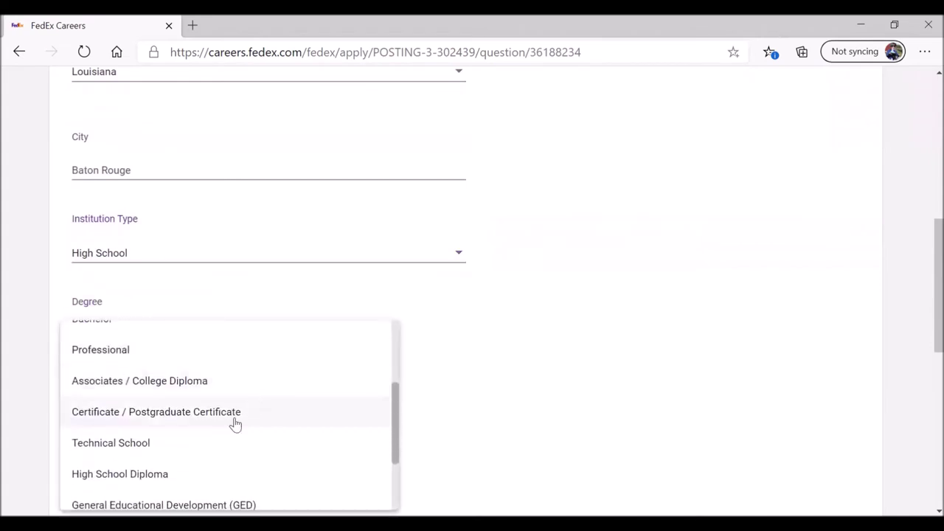
left_click(200, 471)
Step: Leave the education description blank and submit the education page
scroll(435, 352, "down", 2)
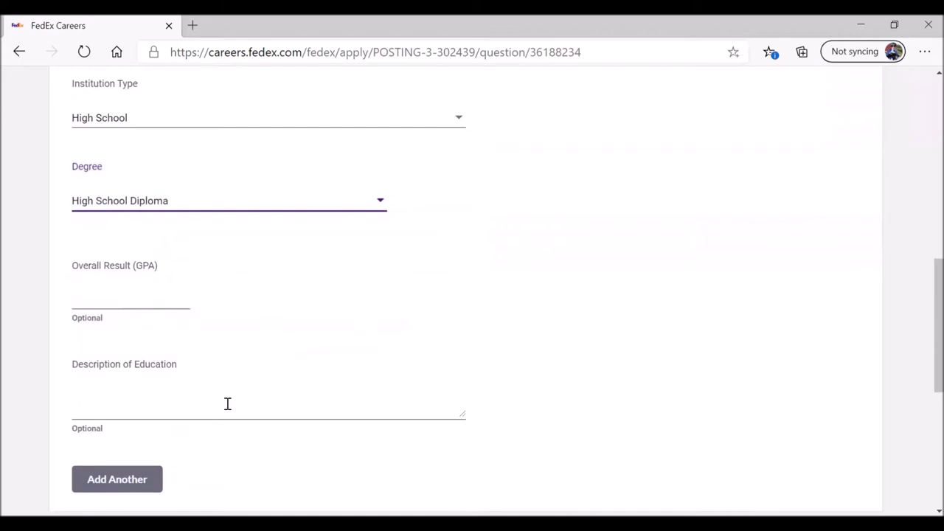
left_click(161, 413)
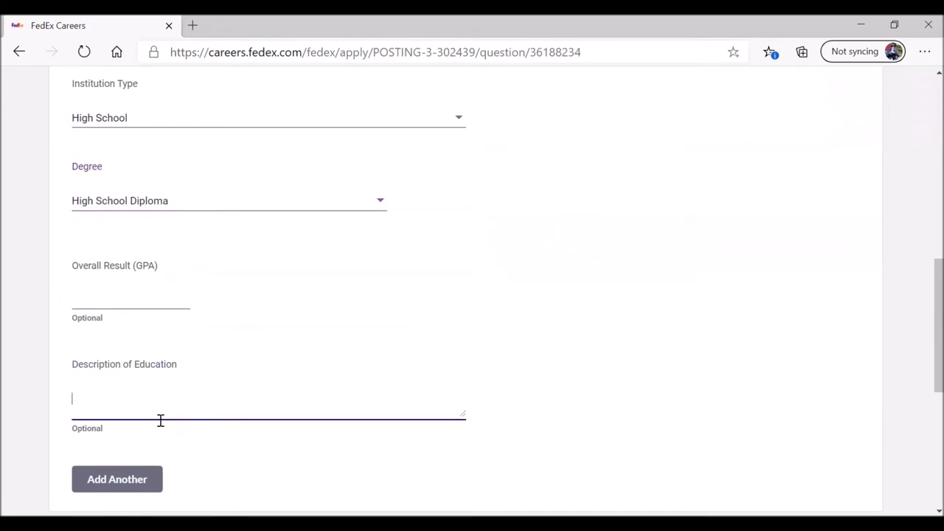
scroll(325, 345, "down", 3)
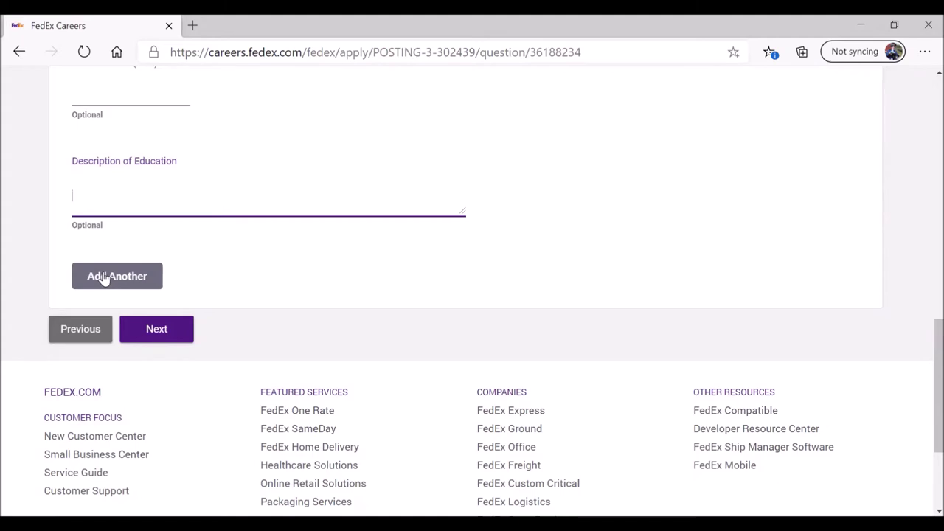
scroll(236, 252, "up", 3)
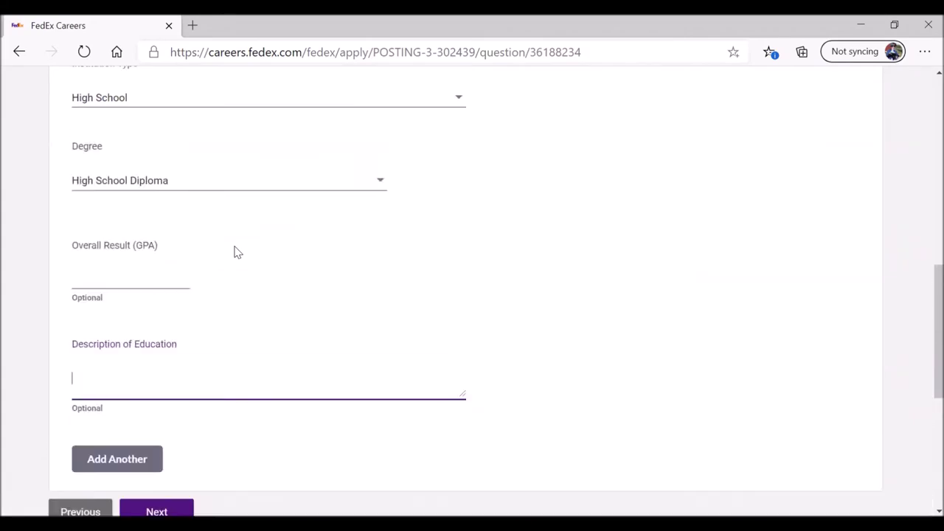
scroll(211, 290, "down", 3)
left_click(175, 337)
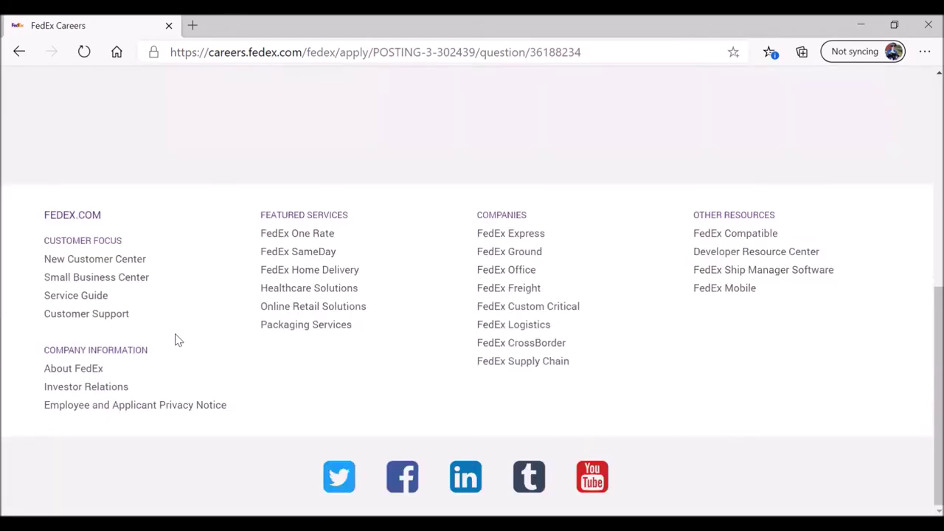
Step: Add a new residency entry and enter the street address
scroll(30, 335, "down", 2)
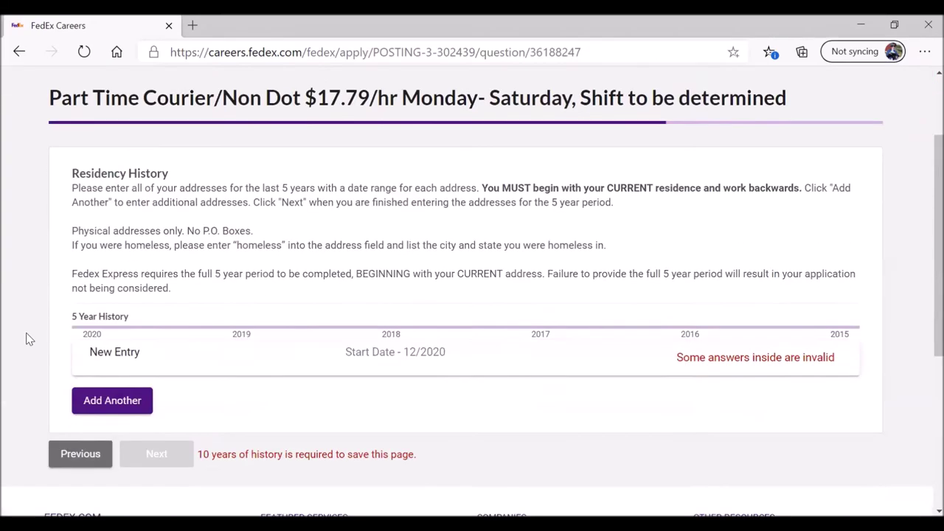
scroll(30, 339, "down", 1)
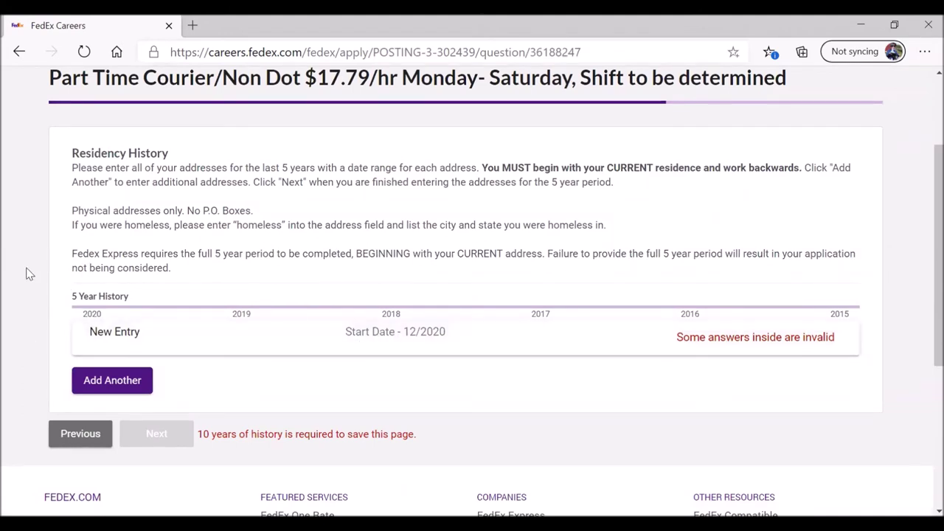
scroll(2, 279, "down", 1)
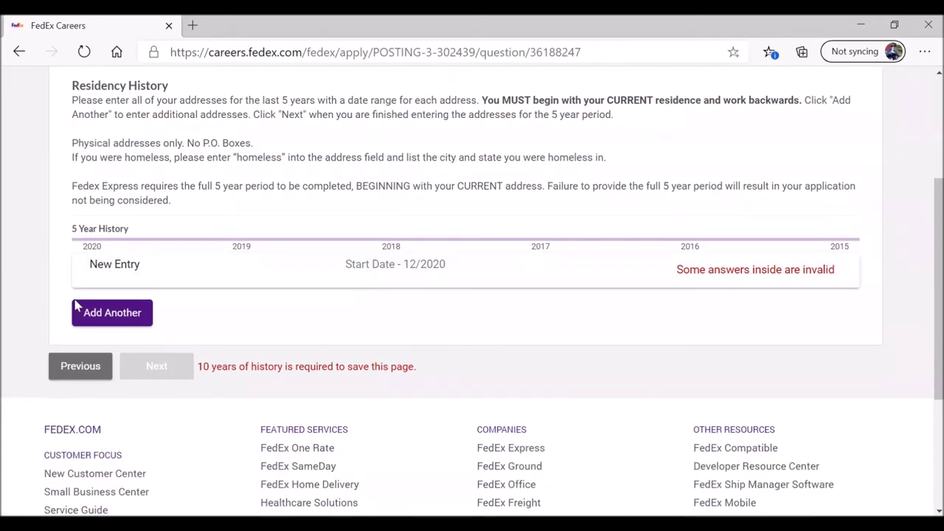
left_click(365, 273)
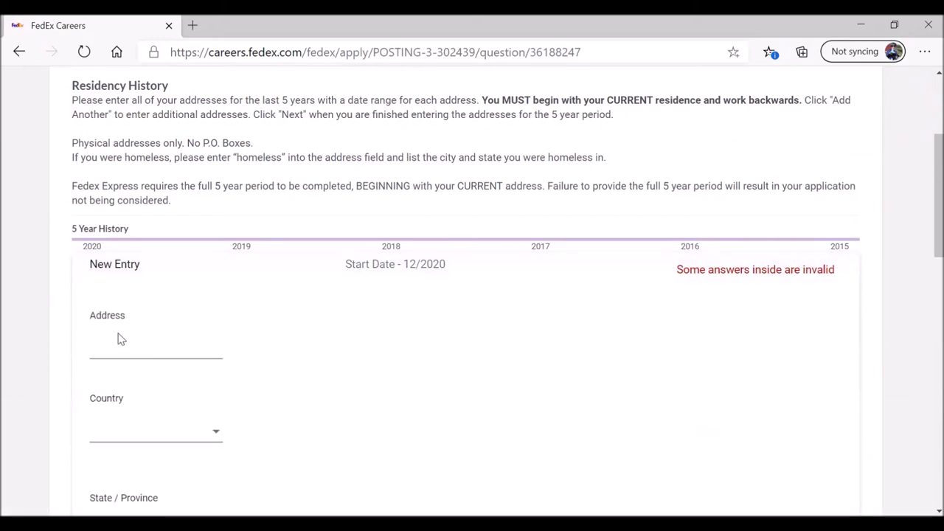
left_click(116, 351)
scroll(117, 349, "down", 3)
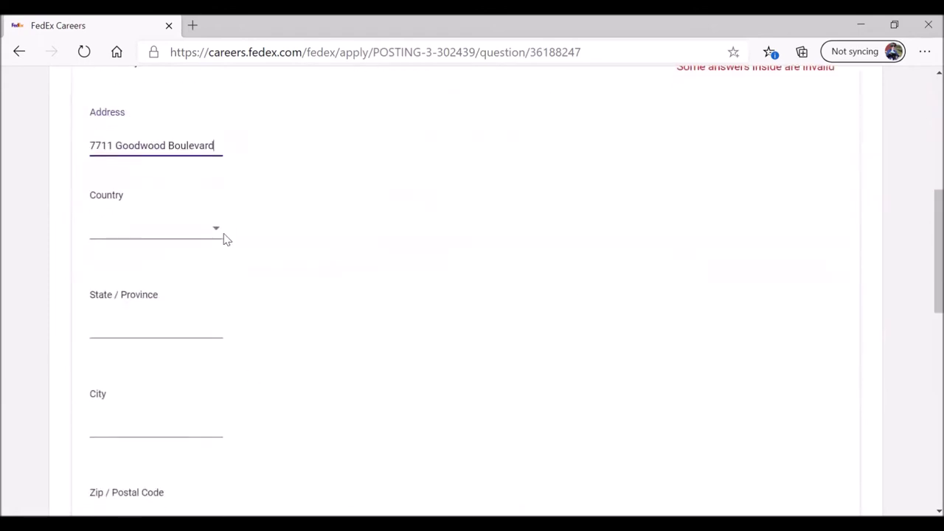
Step: Set the entry's country to United States, state to Louisiana, and enter the city
left_click(216, 230)
left_click(196, 258)
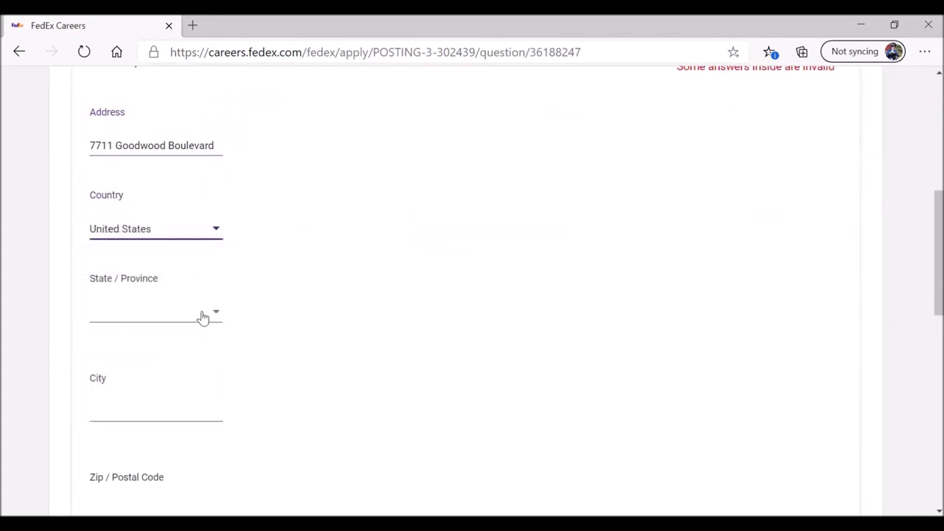
left_click(217, 316)
left_click_drag(230, 312, 232, 368)
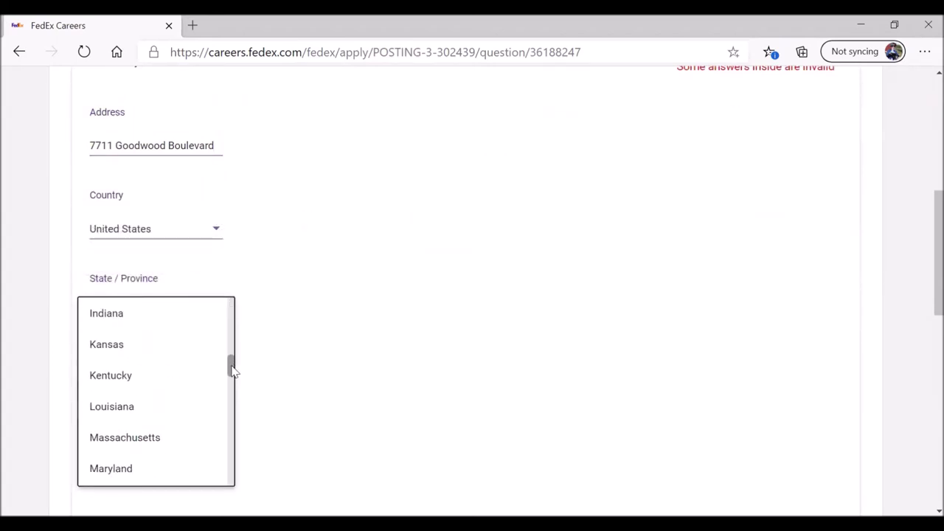
left_click(130, 415)
left_click(119, 409)
type("Ba")
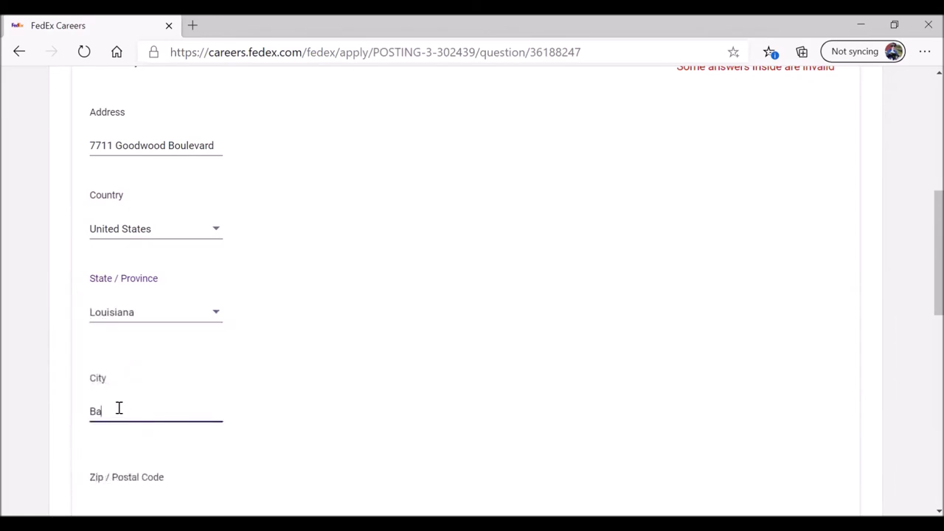
type("ton Rouge")
Step: Fill in the residency entry's zip code
scroll(120, 409, "down", 2)
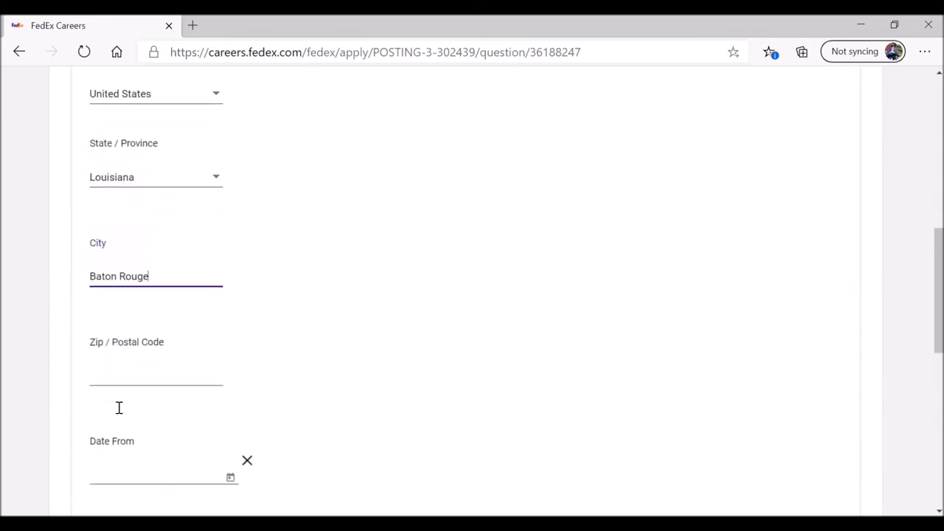
left_click(109, 384)
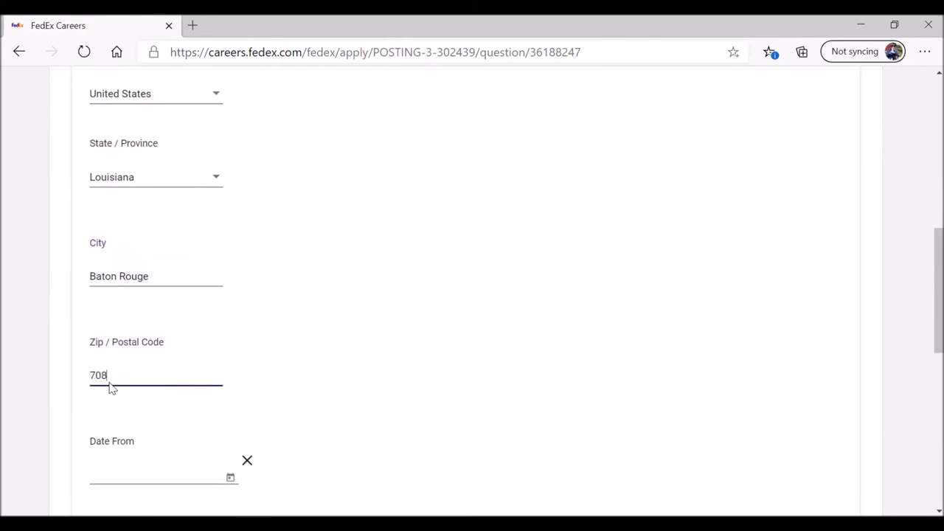
scroll(109, 389, "down", 3)
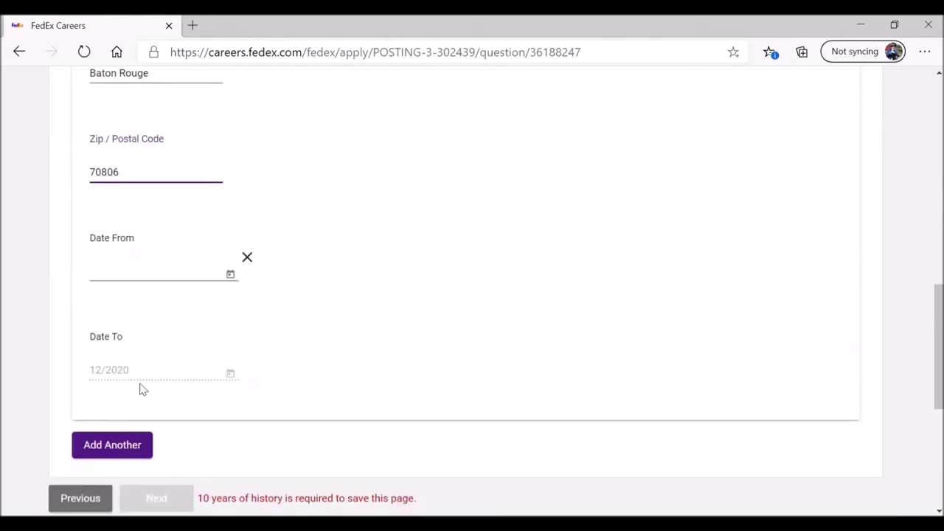
scroll(342, 267, "up", 9)
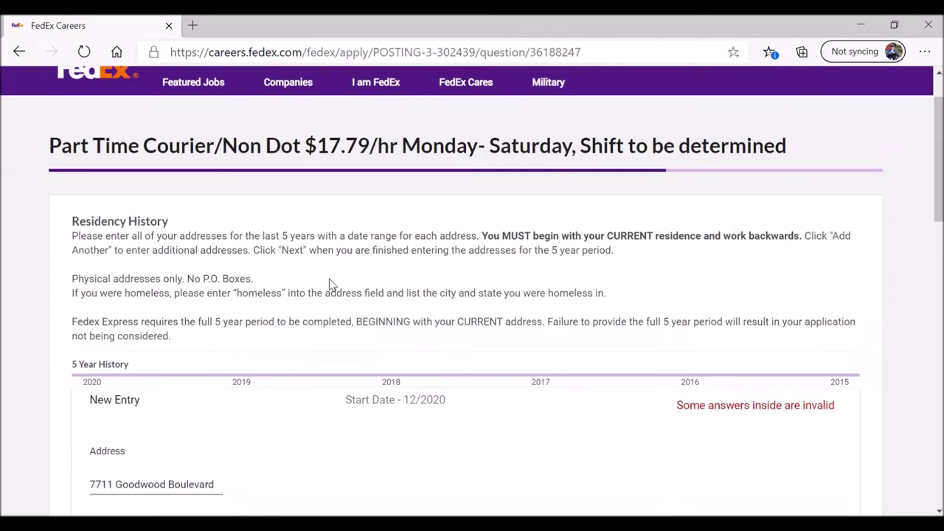
scroll(271, 318, "down", 7)
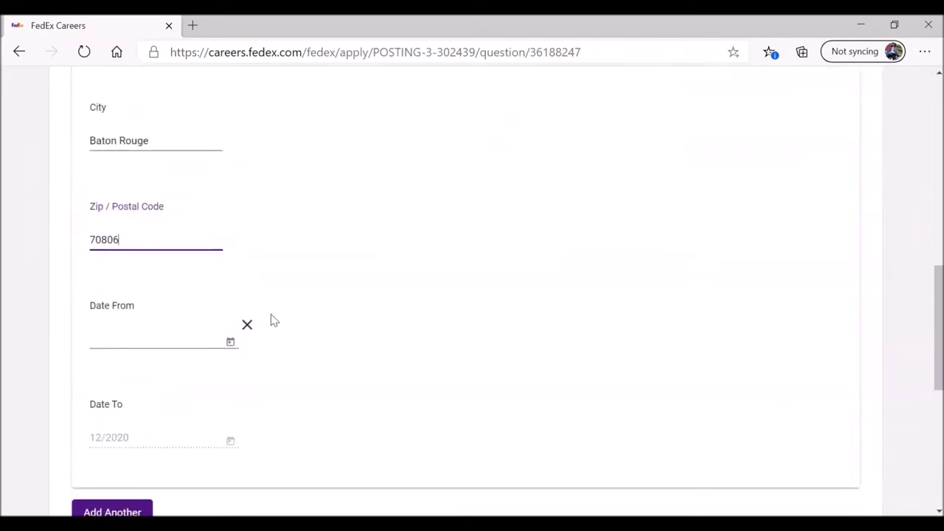
scroll(271, 320, "up", 3)
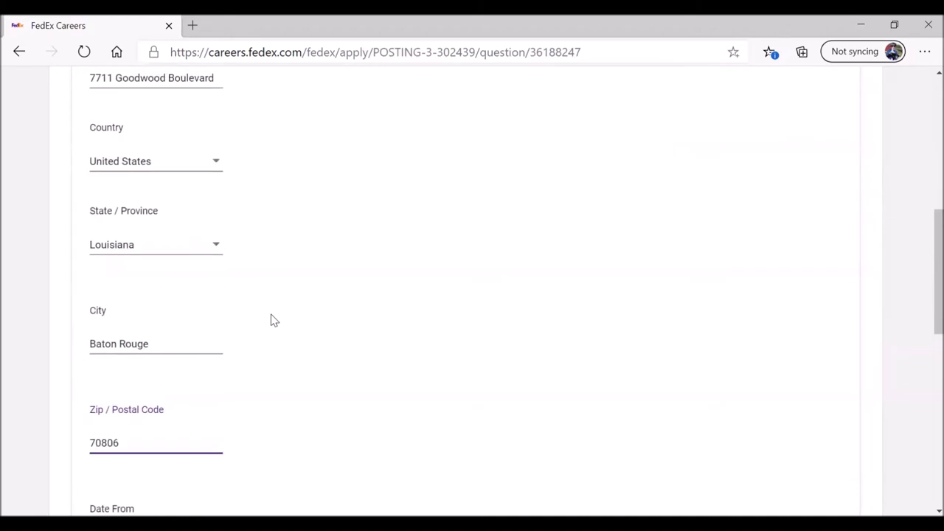
scroll(271, 320, "down", 3)
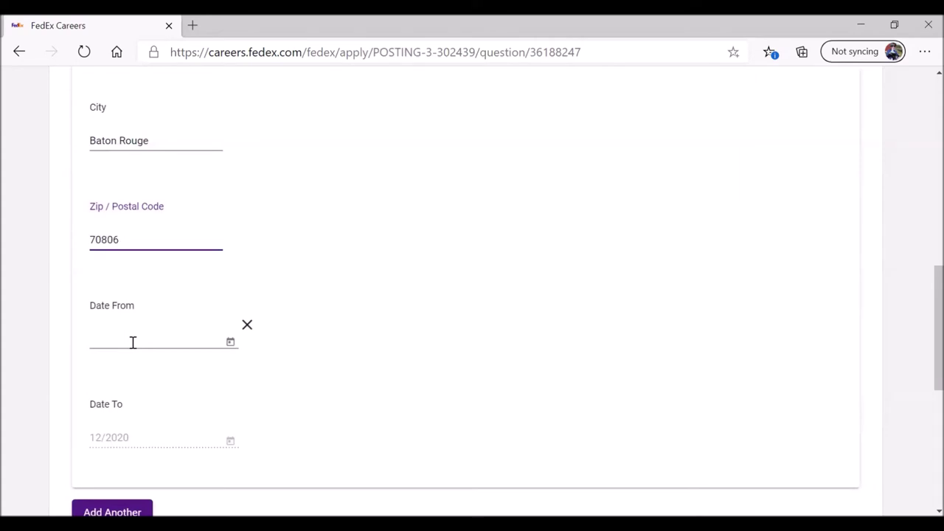
Step: Set the residency entry's Date From to January 2010 (01/2010)
left_click(196, 343)
left_click(231, 342)
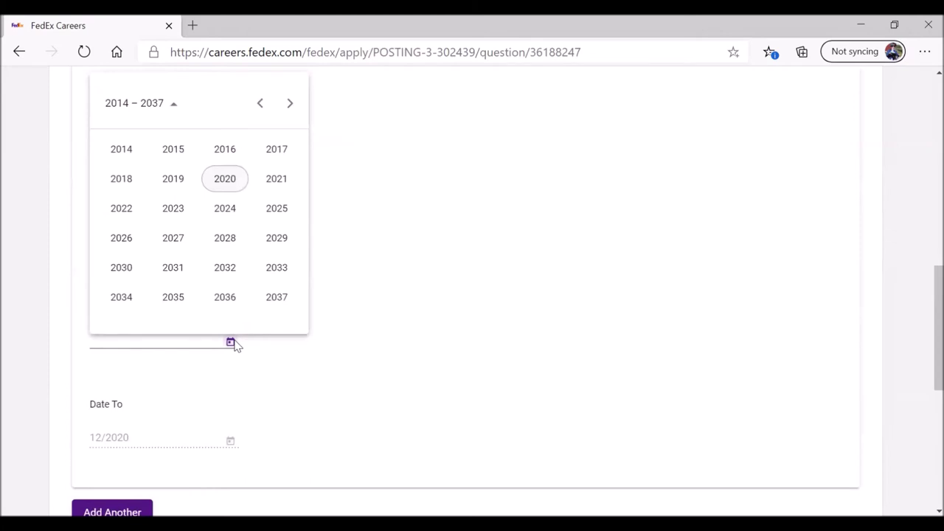
left_click(260, 104)
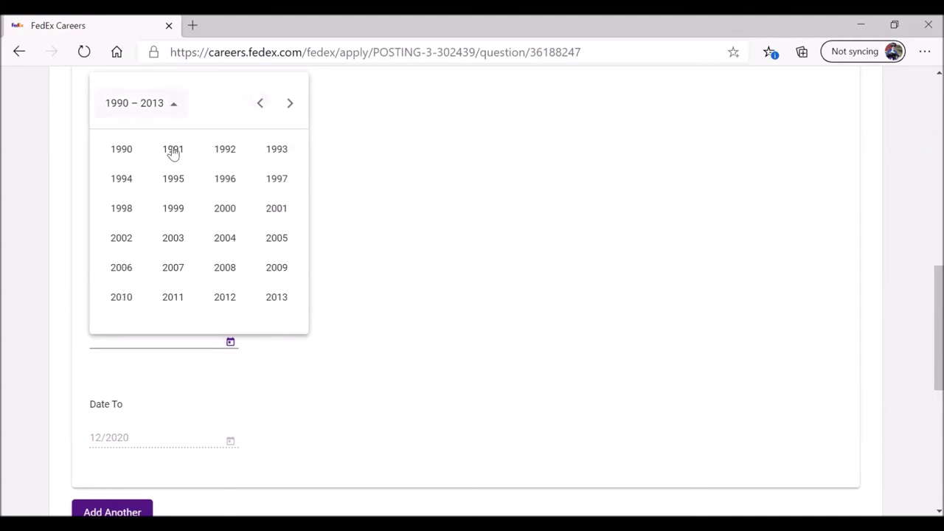
left_click(123, 301)
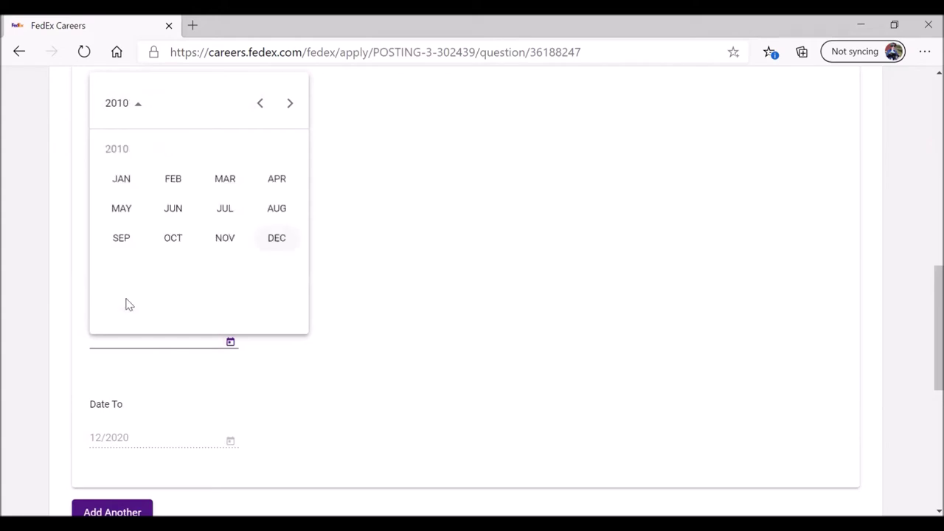
left_click(119, 181)
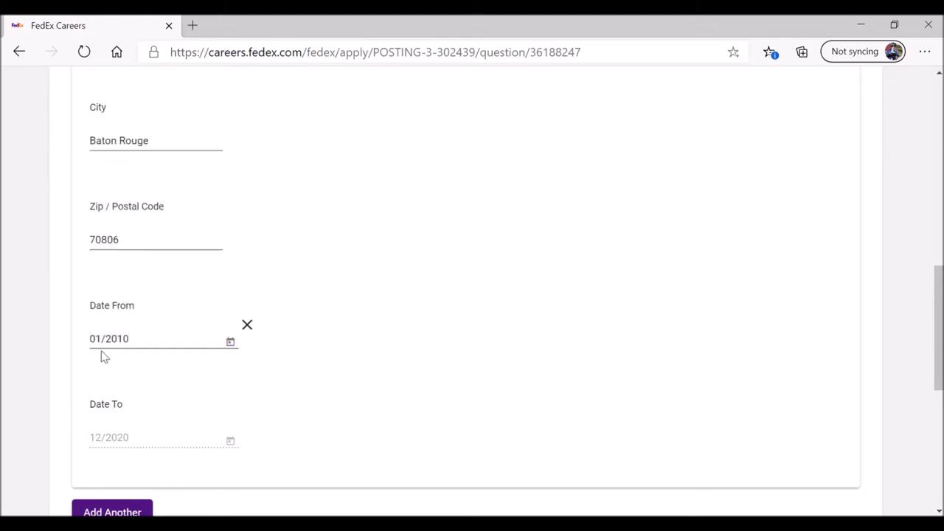
scroll(171, 366, "down", 2)
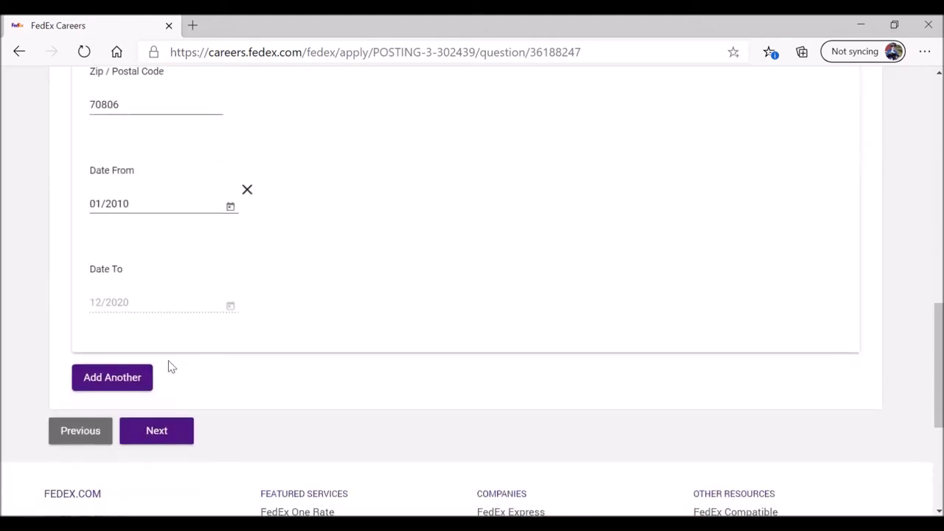
Step: Submit Residency History, leave the optional Previous Names fields blank, and continue
left_click(156, 433)
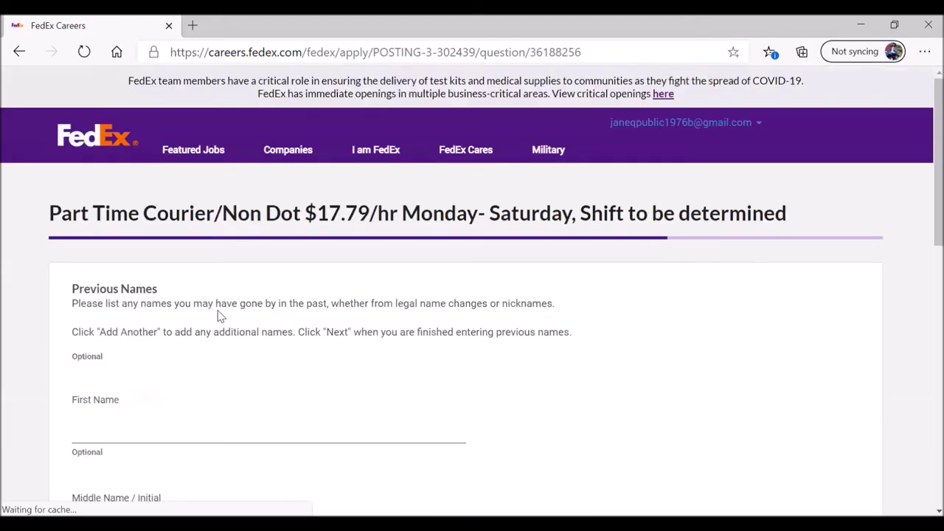
scroll(32, 314, "down", 2)
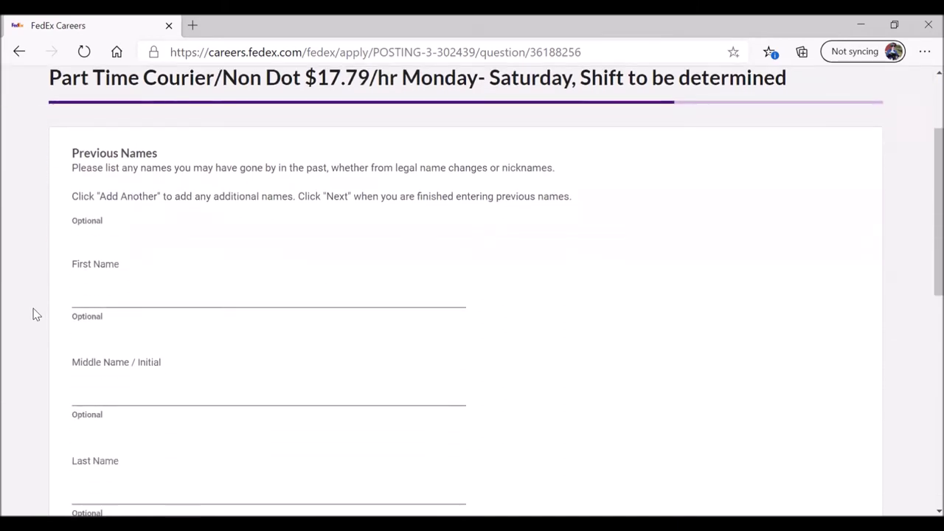
scroll(33, 314, "down", 1)
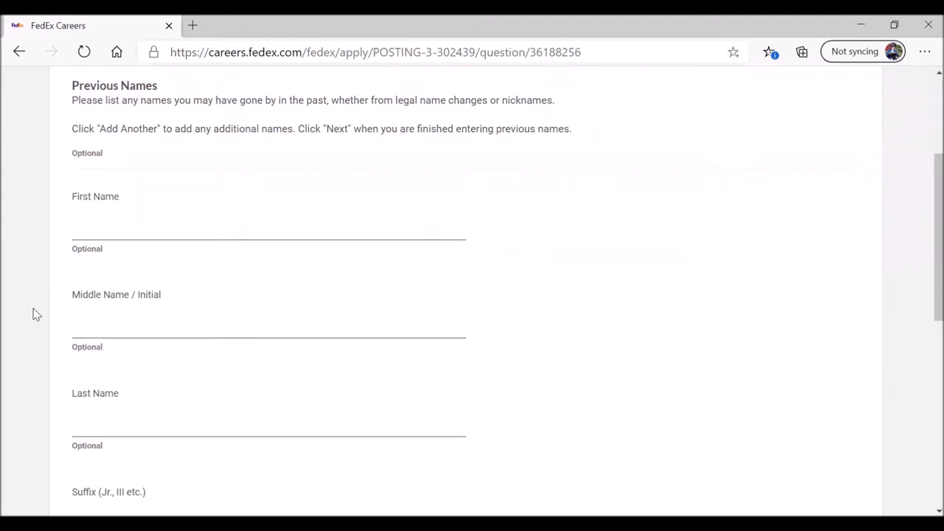
scroll(32, 314, "down", 2)
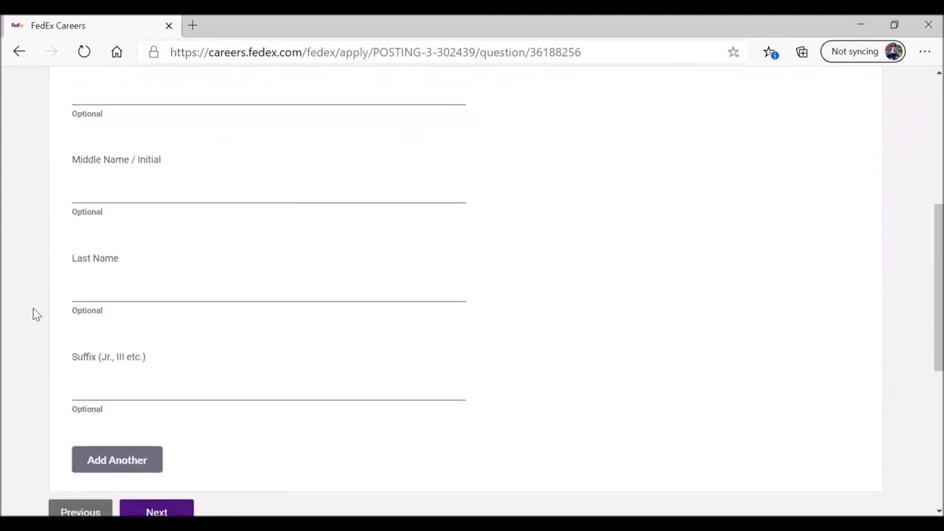
scroll(23, 306, "down", 2)
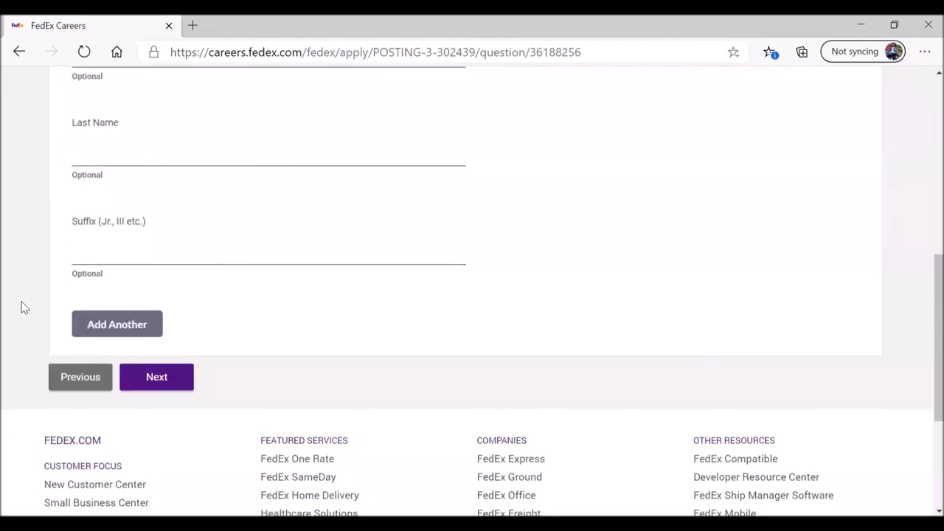
scroll(22, 305, "up", 5)
scroll(21, 305, "down", 5)
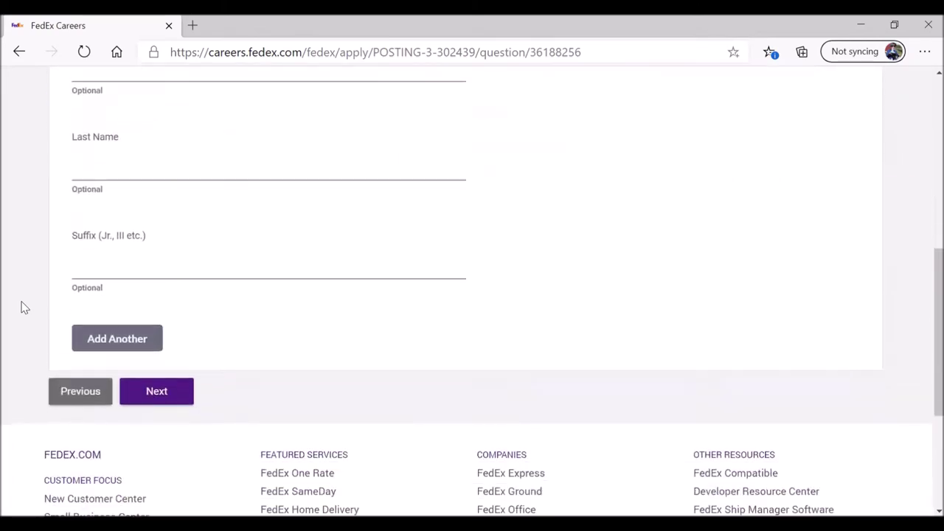
left_click(152, 377)
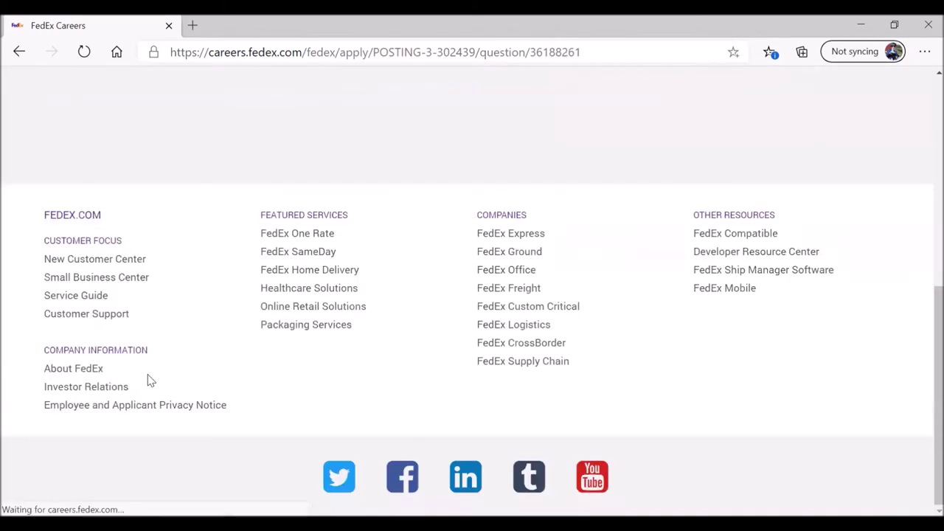
Step: Add a new work history entry and answer No to unemployed, homemaker or student
scroll(11, 339, "down", 1)
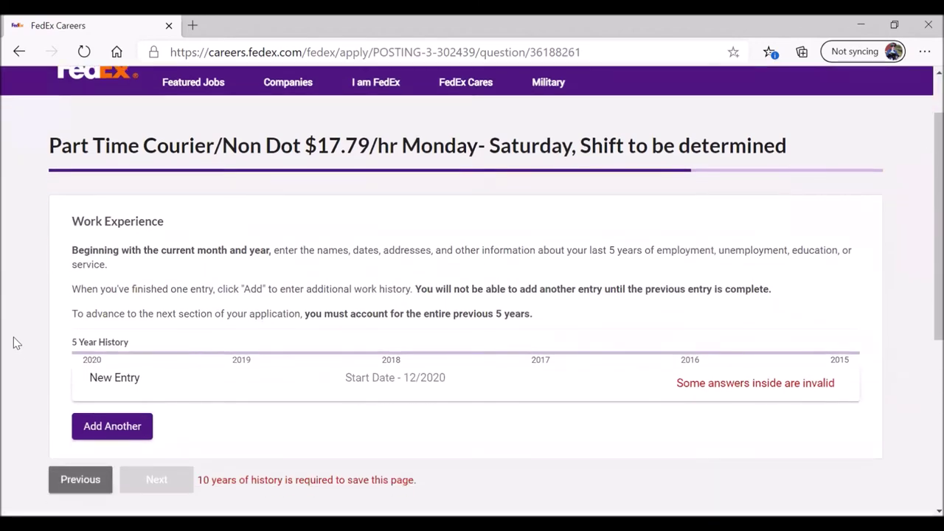
scroll(13, 342, "down", 2)
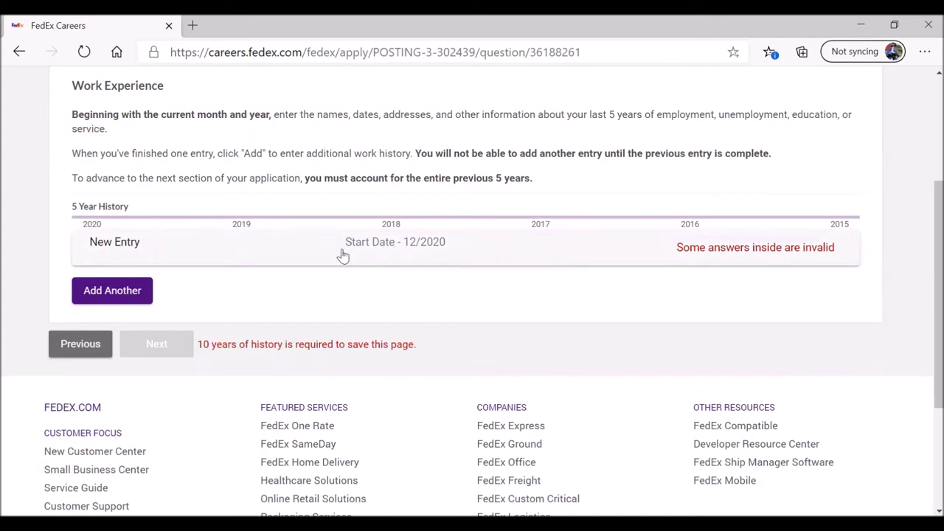
left_click(112, 290)
scroll(57, 253, "down", 1)
scroll(48, 272, "up", 1)
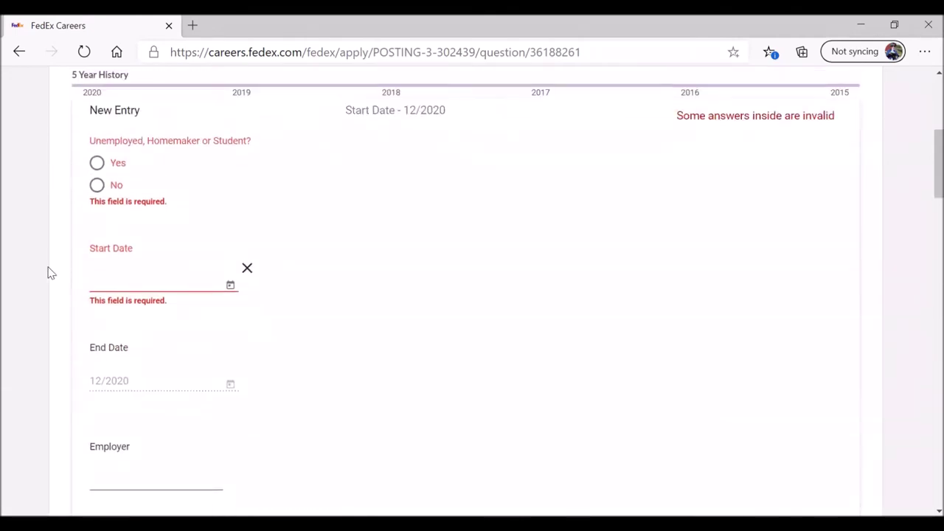
left_click(98, 185)
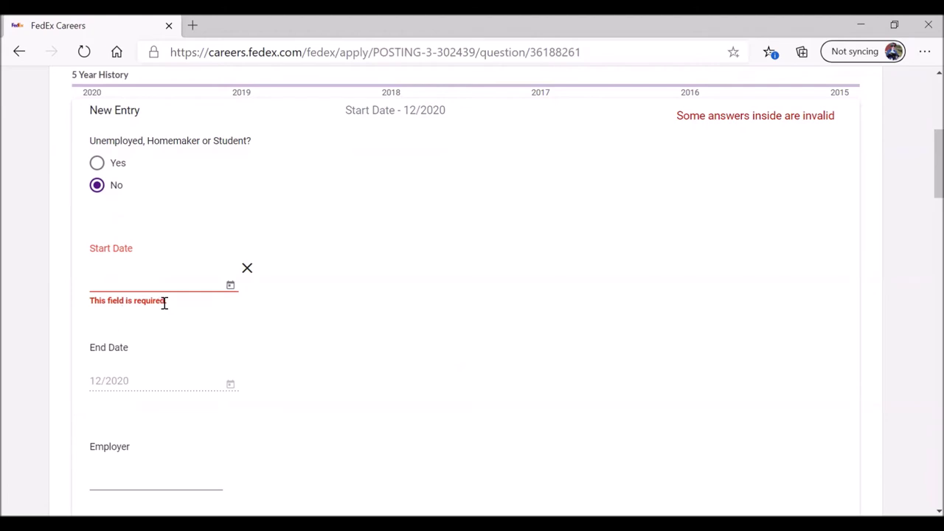
Step: Set the work entry's Start Date to December 2017 (12/2017)
left_click(230, 286)
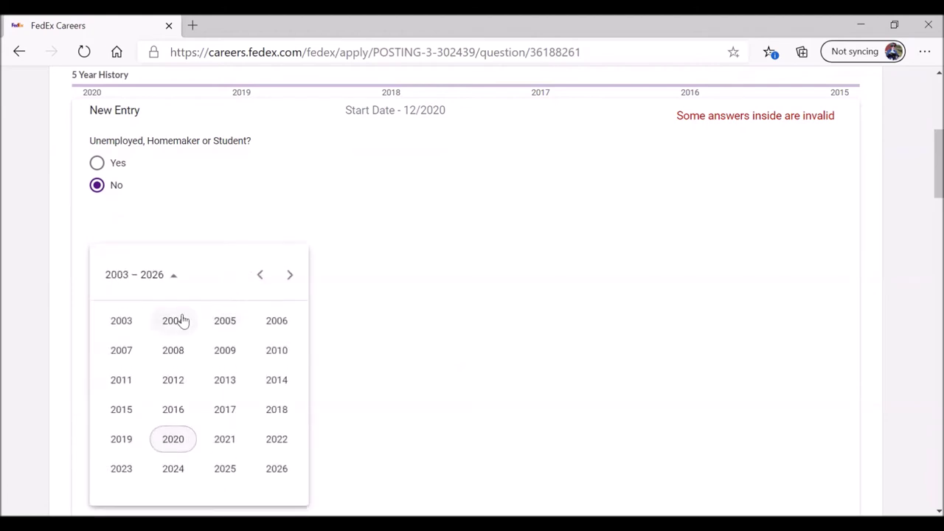
left_click(259, 275)
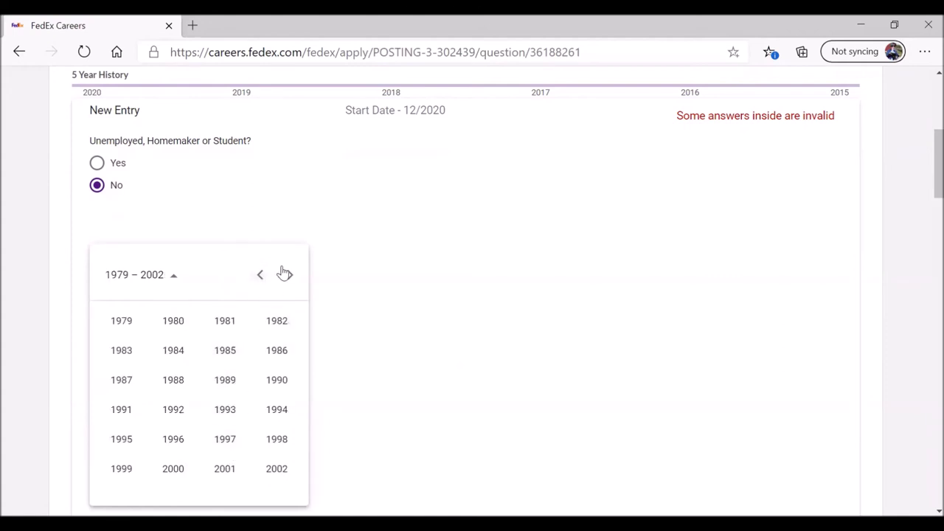
left_click(288, 276)
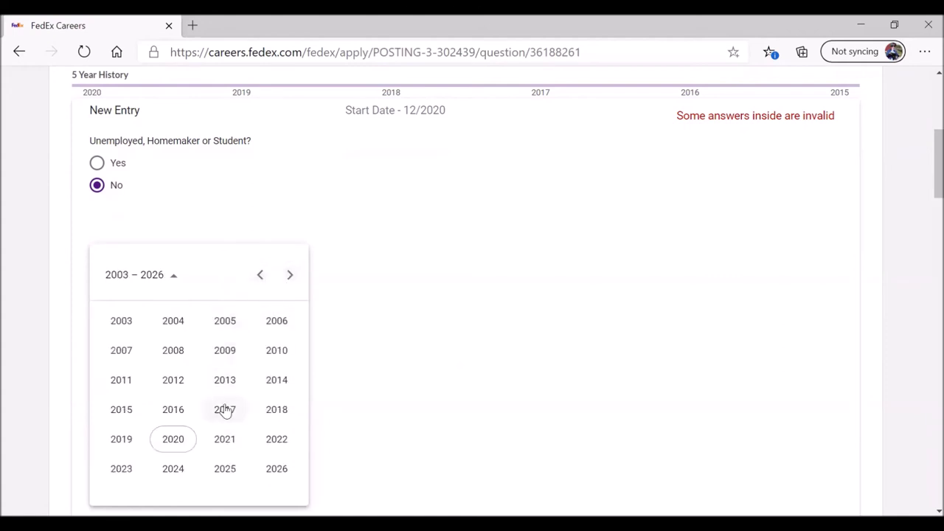
left_click(225, 411)
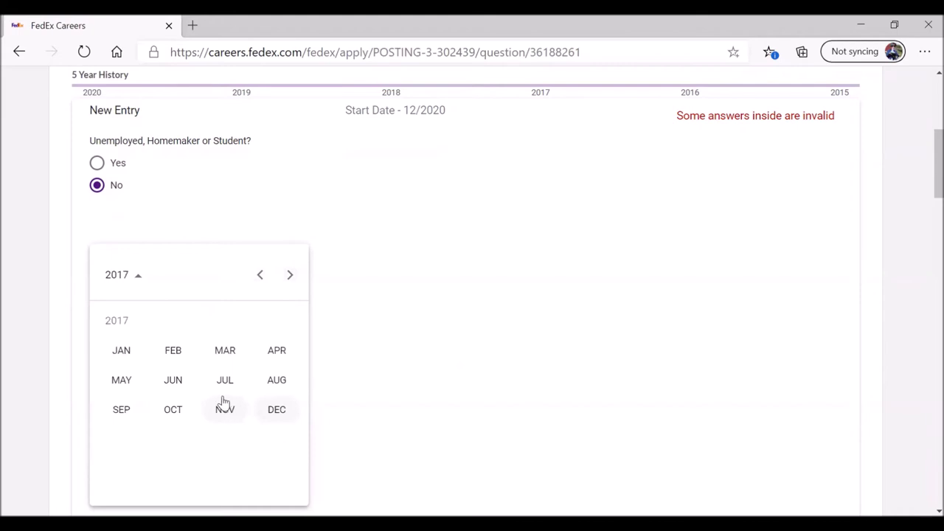
left_click(279, 410)
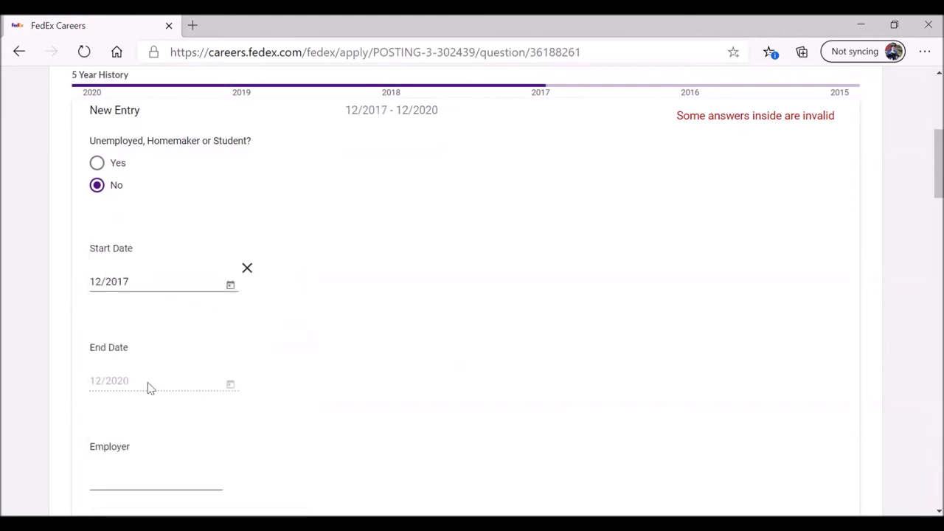
scroll(154, 399, "down", 2)
Step: Enter employer High Tech and job title 'Mechinist', and mark it not a FedEx company
left_click(131, 343)
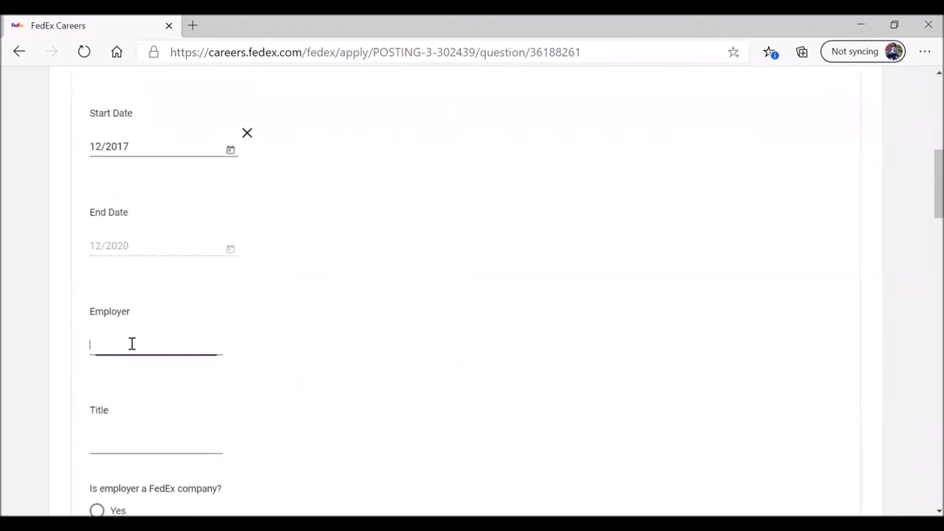
type("High Tech")
scroll(131, 344, "down", 2)
scroll(131, 343, "down", 2)
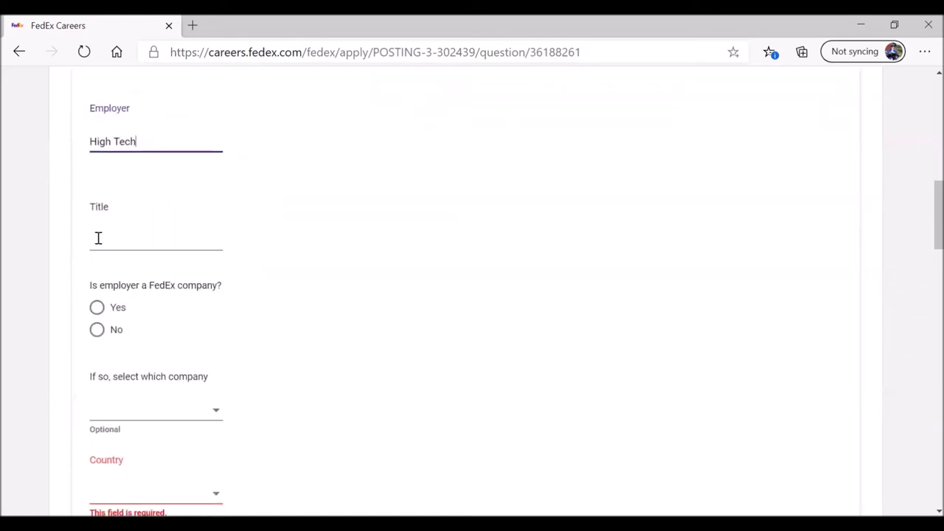
left_click(101, 242)
type("Mech")
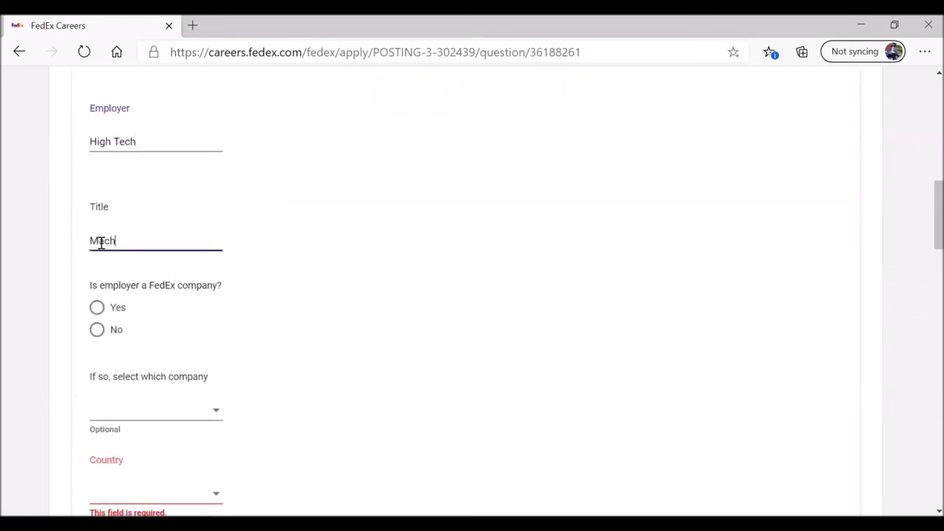
type("inist")
left_click(97, 331)
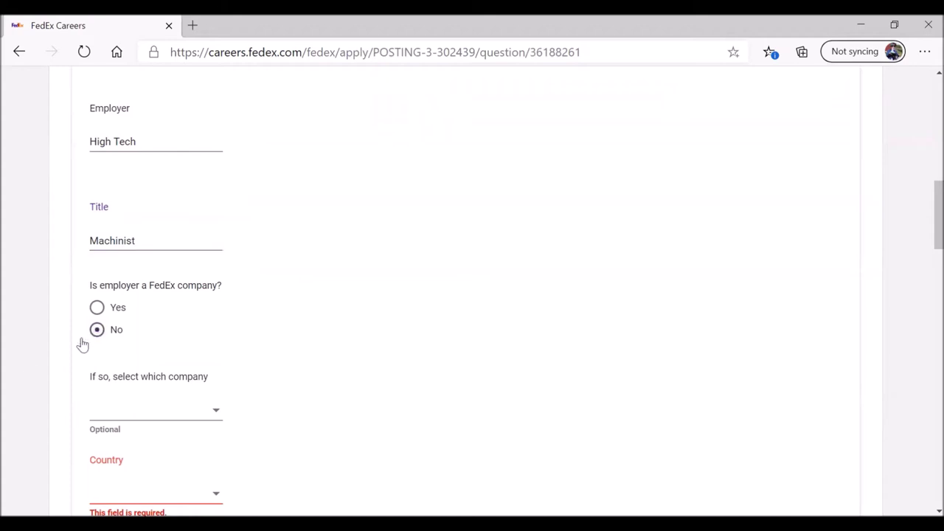
scroll(28, 351, "down", 2)
scroll(53, 384, "down", 1)
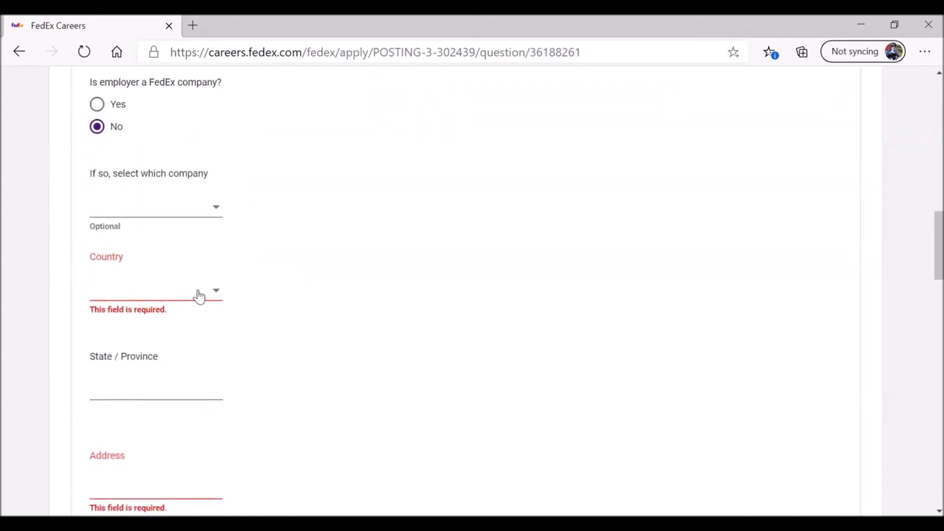
Step: Set the work entry's country to United States and state to Louisiana
left_click(215, 297)
left_click(193, 321)
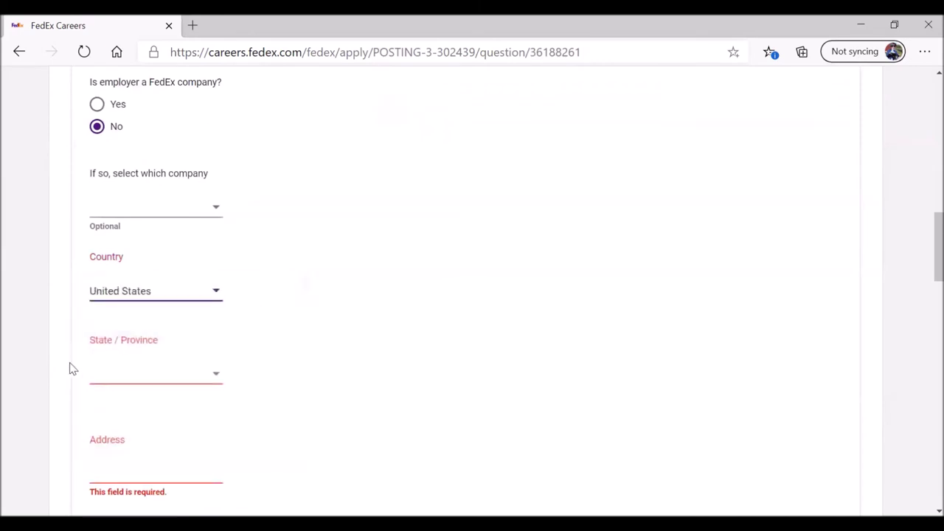
left_click(215, 379)
left_click_drag(227, 196, 229, 249)
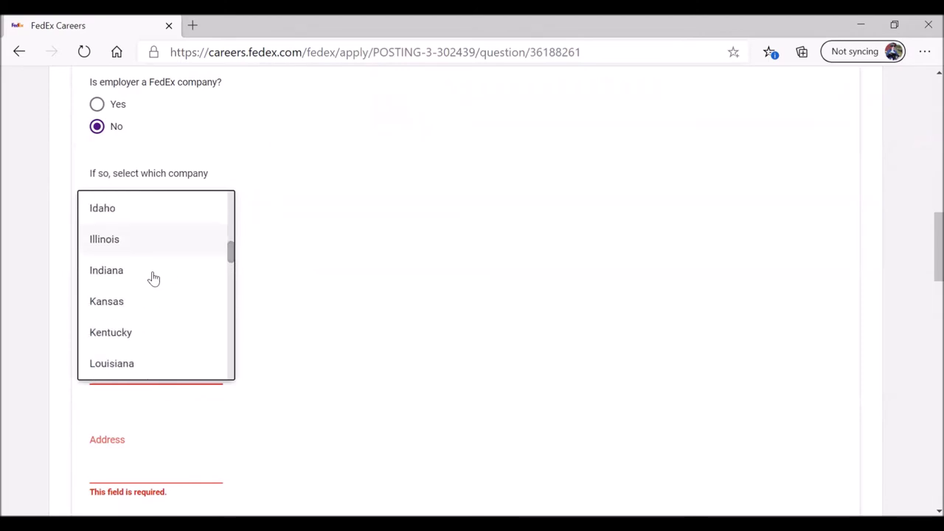
left_click(106, 363)
scroll(148, 391, "down", 3)
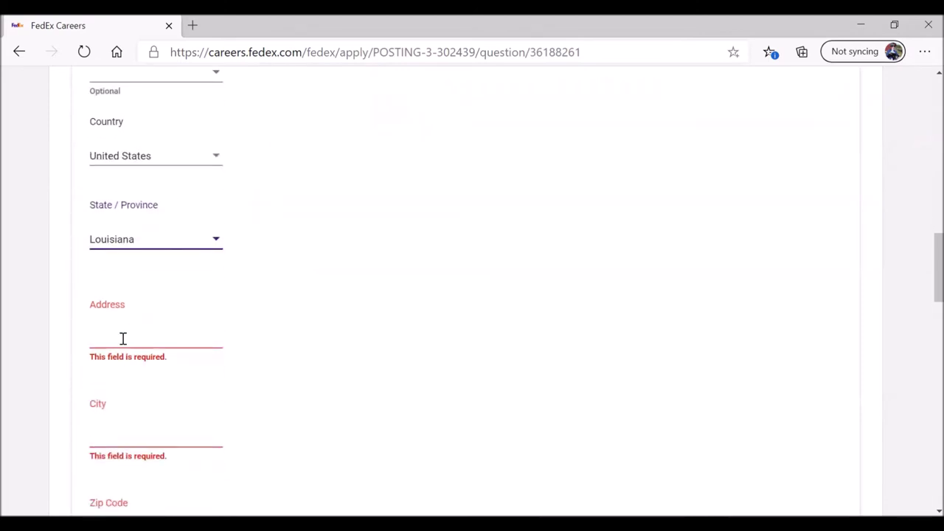
Step: Fill in the employer's street address, city Baton Rouge, and zip code
left_click(121, 342)
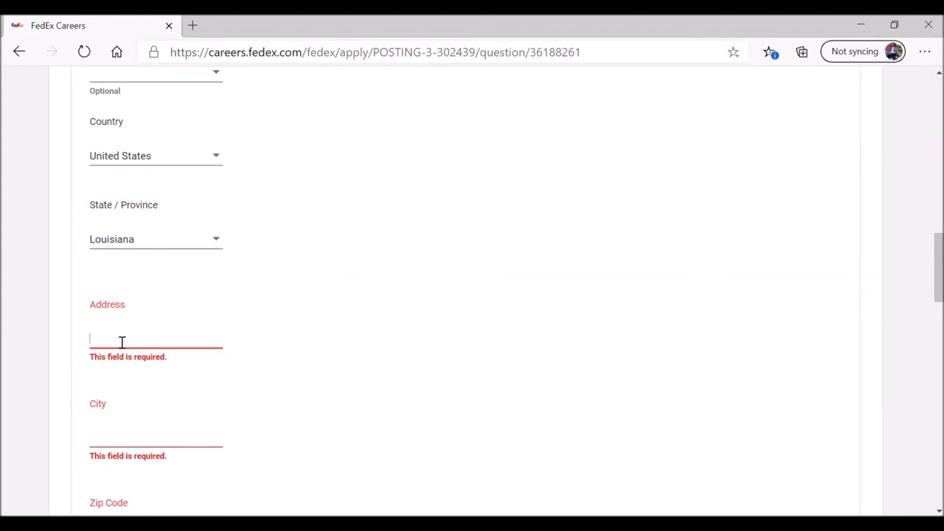
type("1111 A")
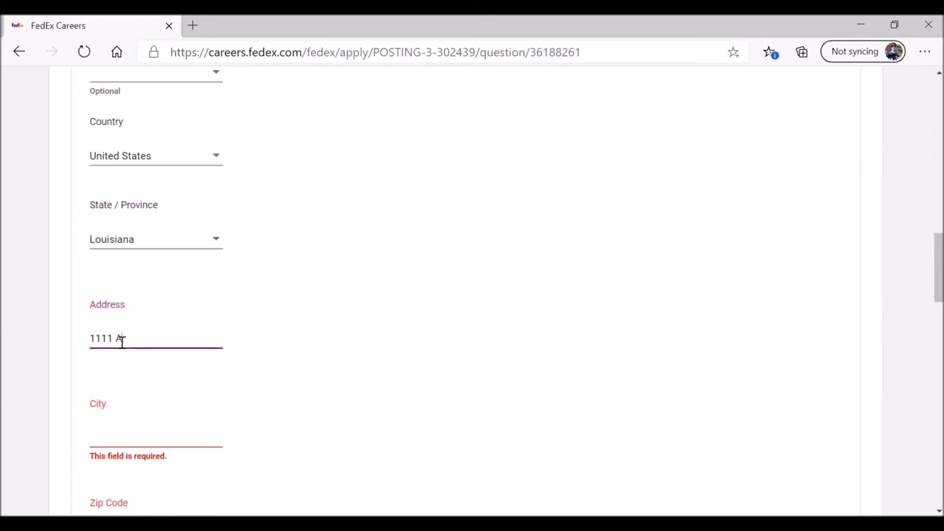
type("BC Street")
scroll(59, 328, "down", 1)
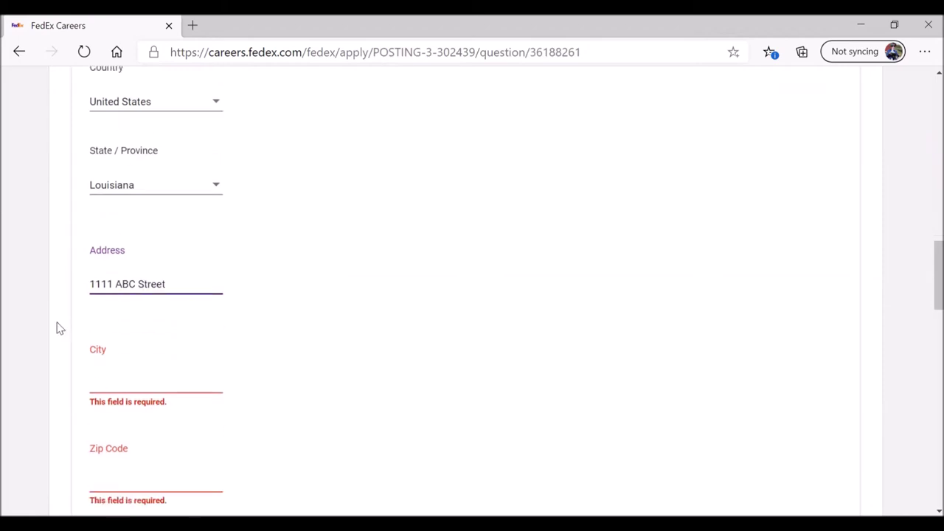
left_click(106, 373)
type("Baton Rouge")
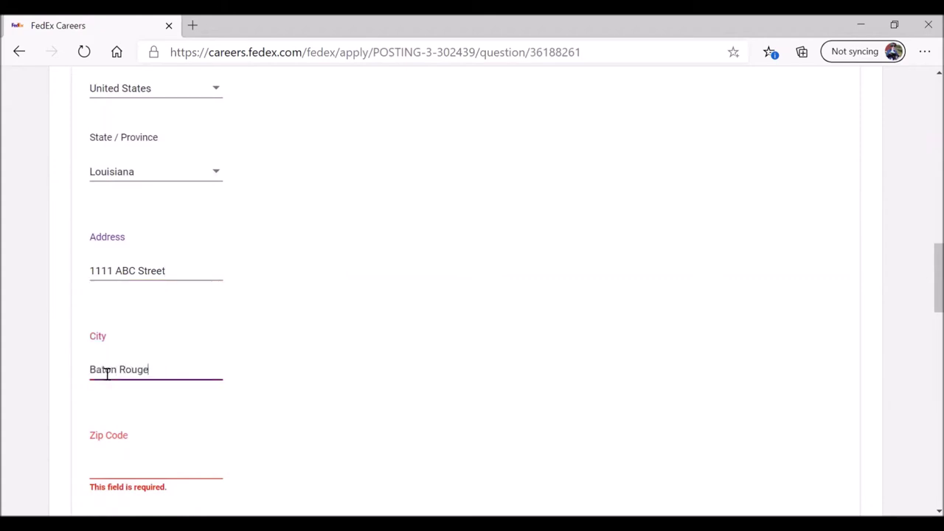
scroll(106, 373, "down", 3)
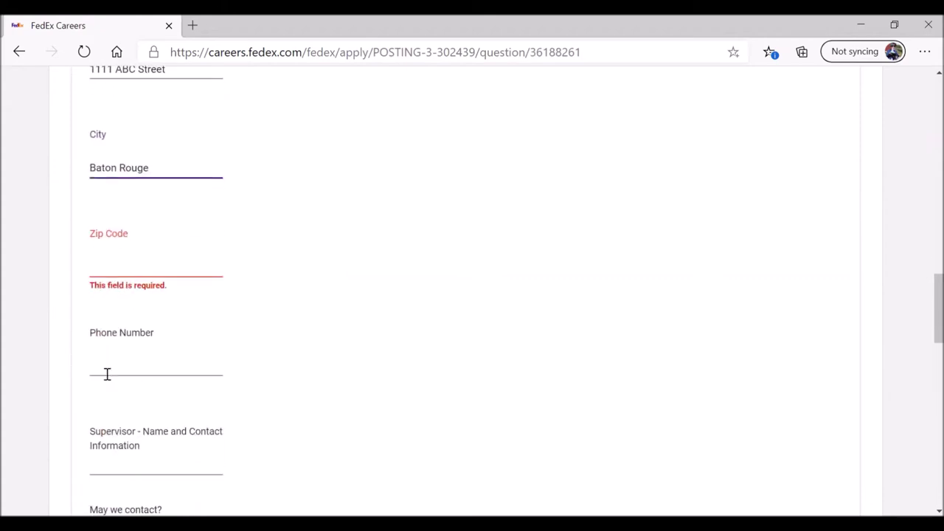
left_click(107, 275)
type("708")
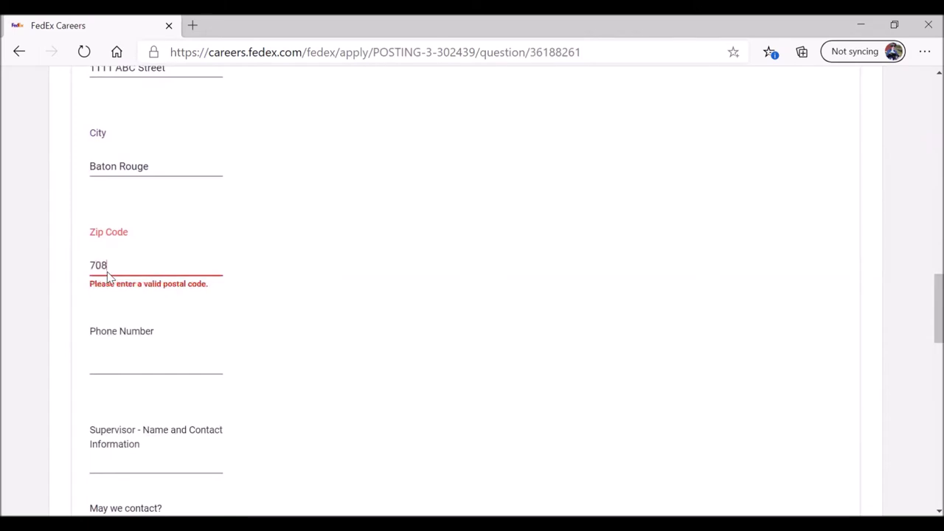
type("06")
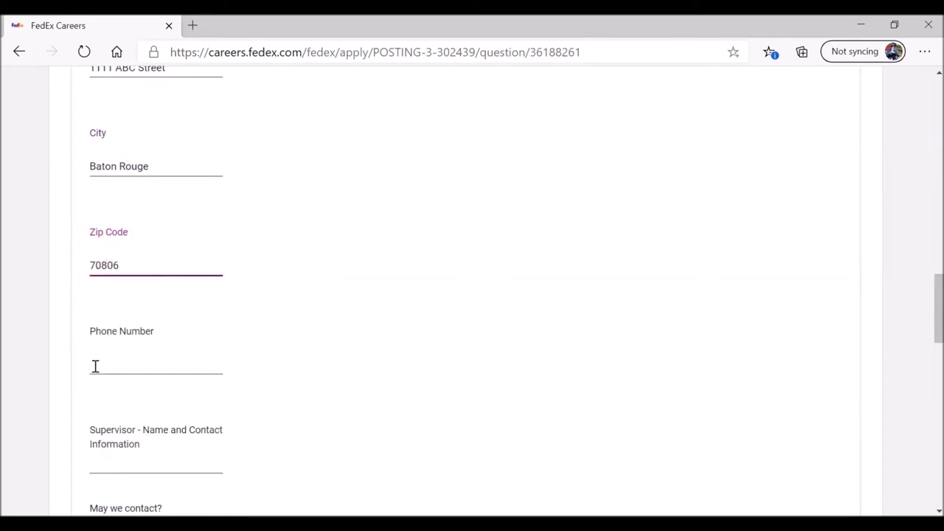
scroll(57, 343, "down", 1)
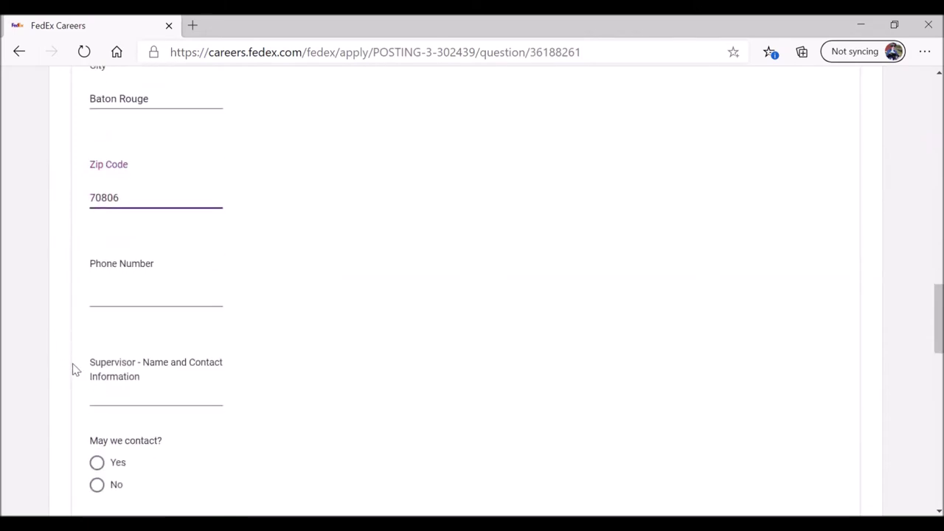
scroll(89, 301, "down", 2)
Step: Enter the supervisor's name and phone number and allow this employer to be contacted
scroll(73, 280, "down", 1)
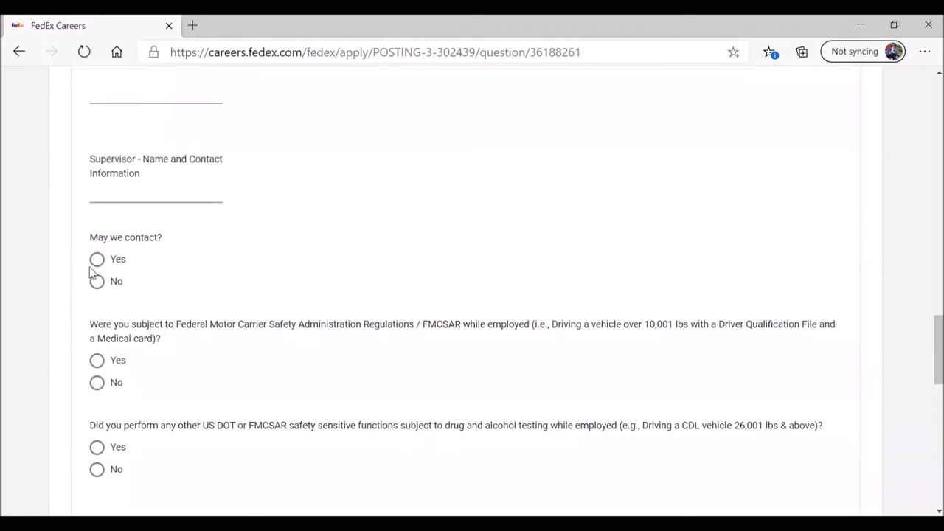
left_click(102, 193)
type("Bob - ")
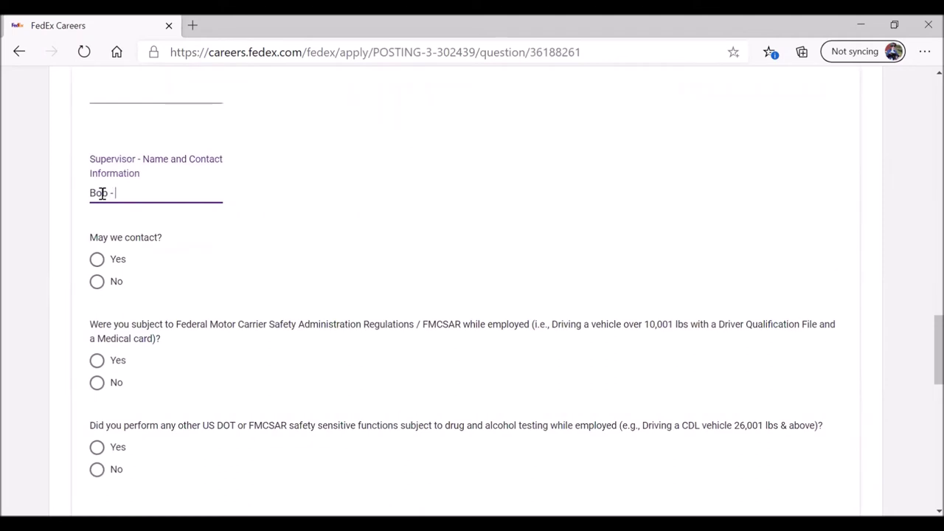
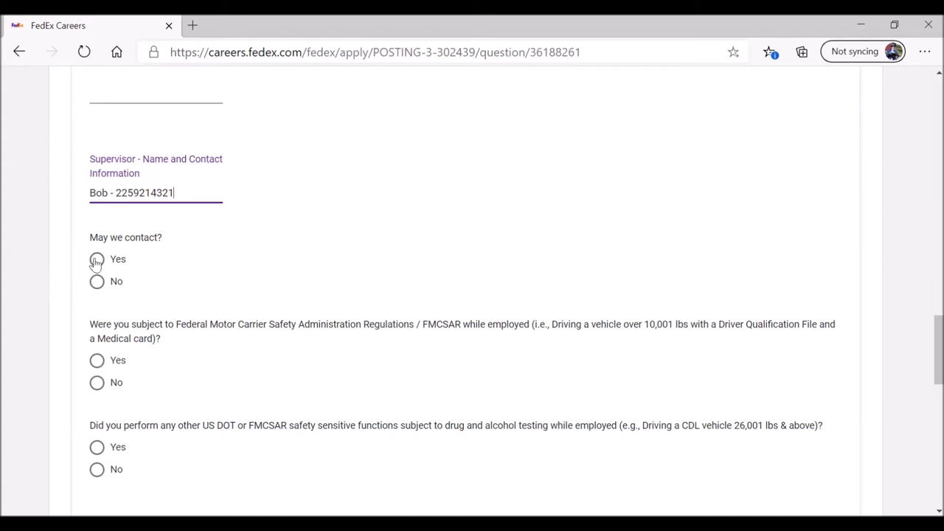
left_click(96, 259)
Step: Answer No to both the FMCSAR regulations and DOT safety-sensitive functions questions
scroll(97, 264, "down", 2)
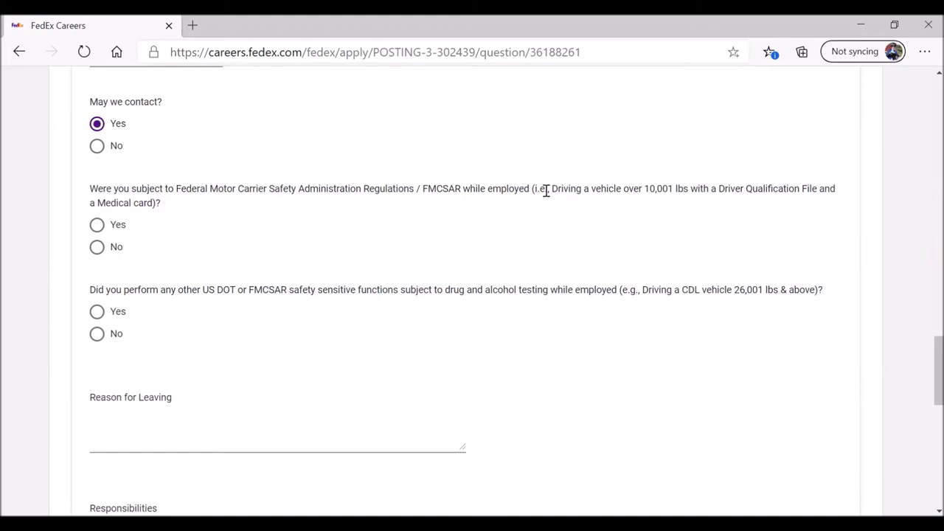
left_click_drag(552, 188, 824, 189)
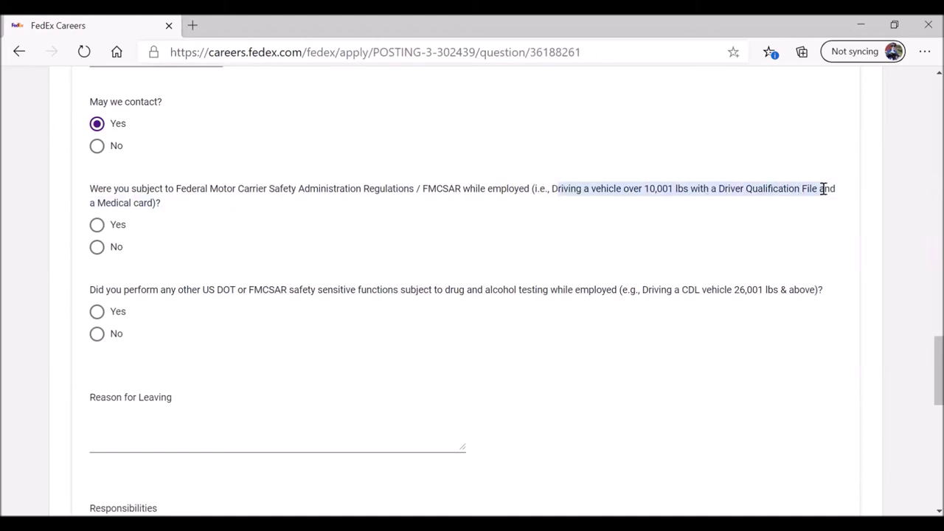
left_click(97, 247)
left_click_drag(642, 290, 811, 289)
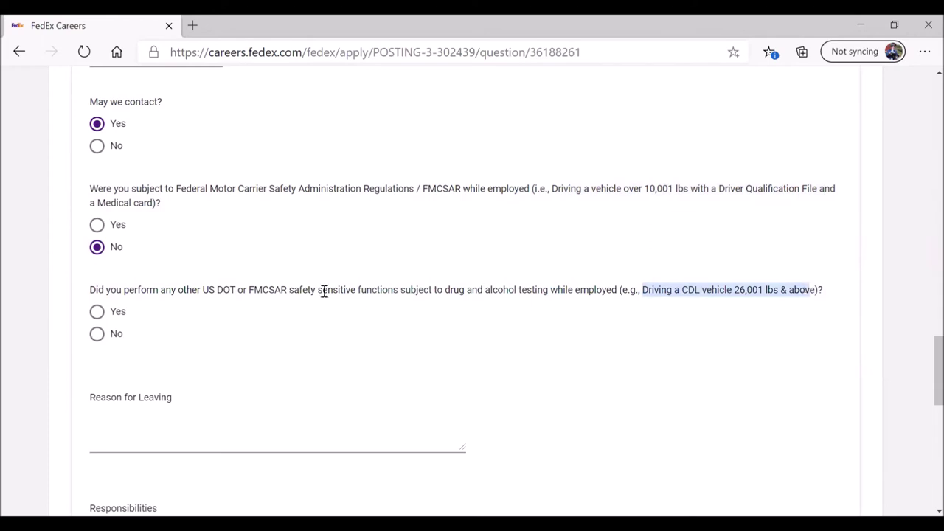
left_click(97, 335)
scroll(42, 342, "down", 1)
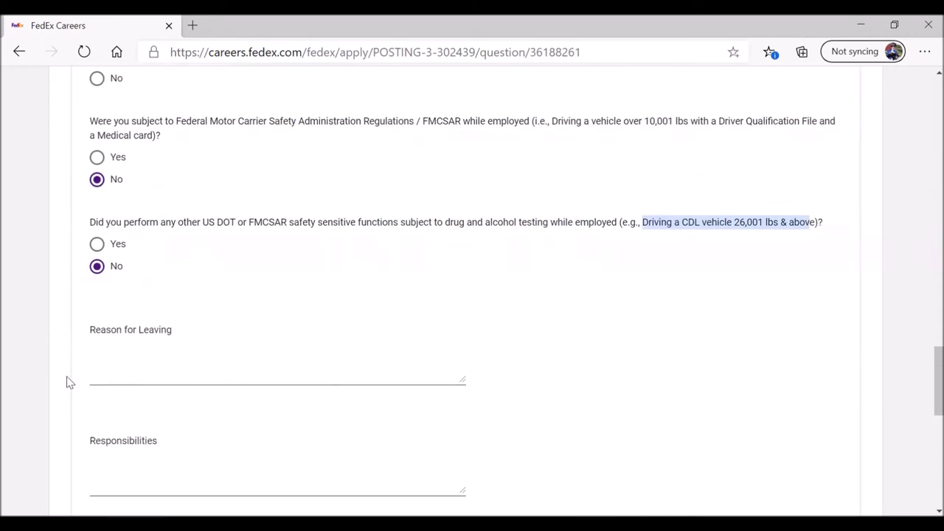
left_click(104, 380)
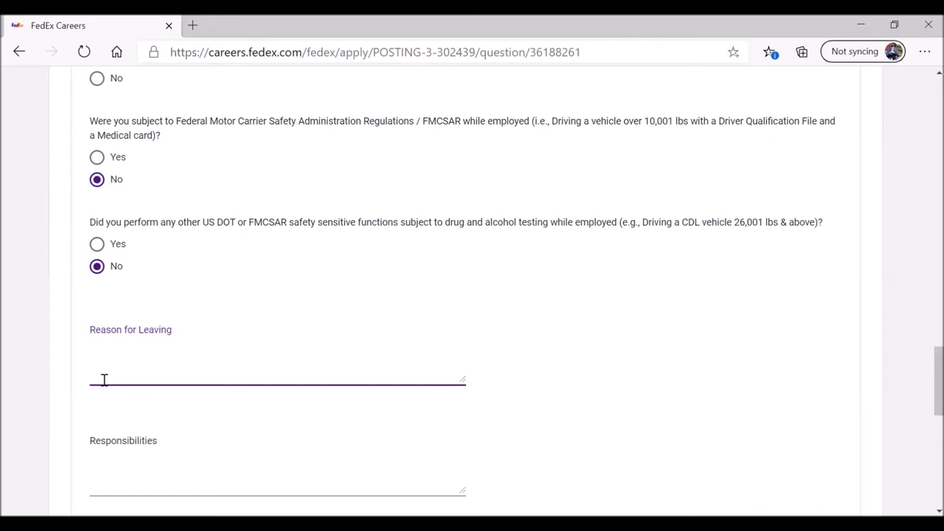
Step: Enter reason 'looking for more hours', duties '-worked manual machine', '-operated drill press'; answer No to volunteering
type("looking for more hours")
scroll(104, 380, "down", 2)
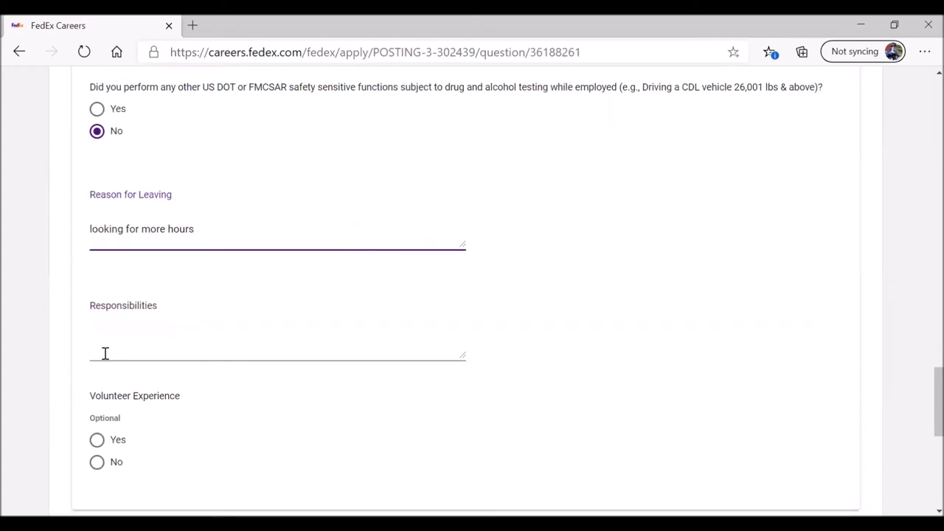
left_click(104, 354)
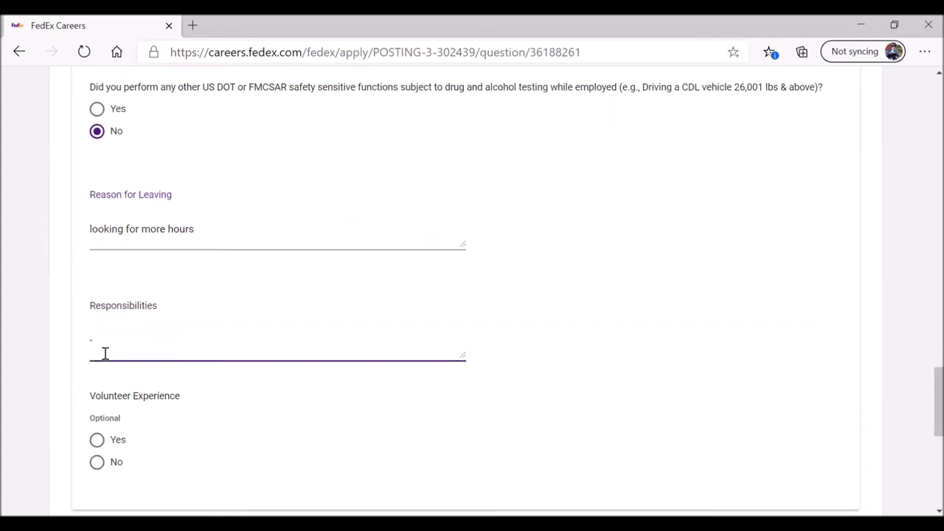
type("-worked ")
type("manual machine ")
type("-")
type("operated a")
key("BackSpace")
type("drill press")
scroll(105, 353, "down", 3)
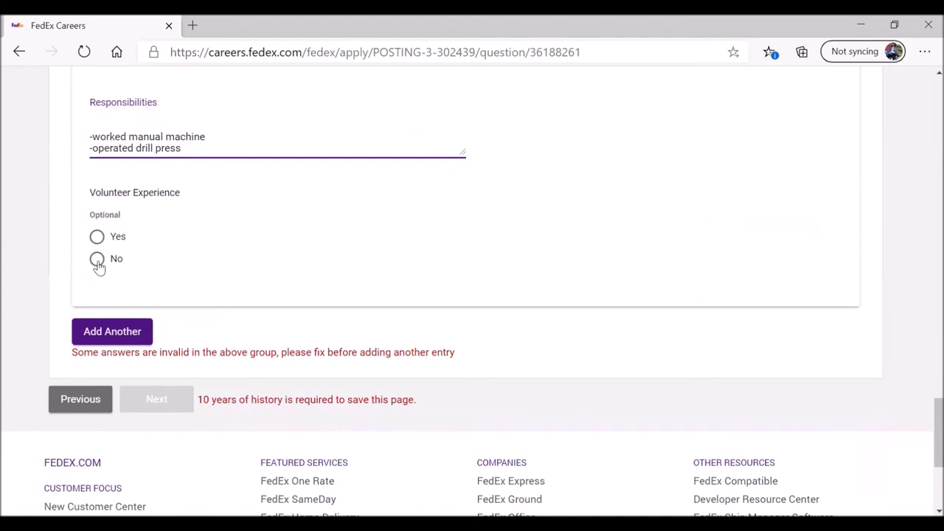
left_click(98, 264)
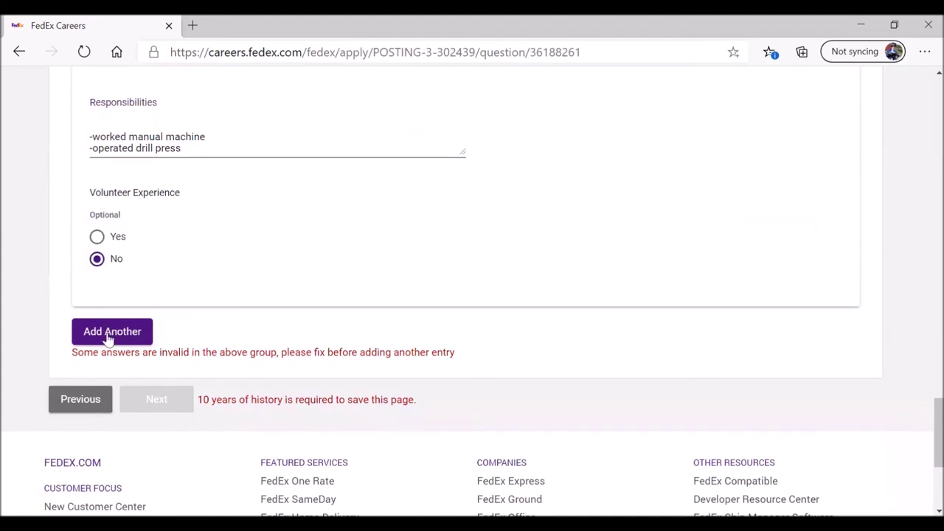
Step: Enter the employer's phone number in the work entry's Phone Number field
scroll(230, 286, "up", 1)
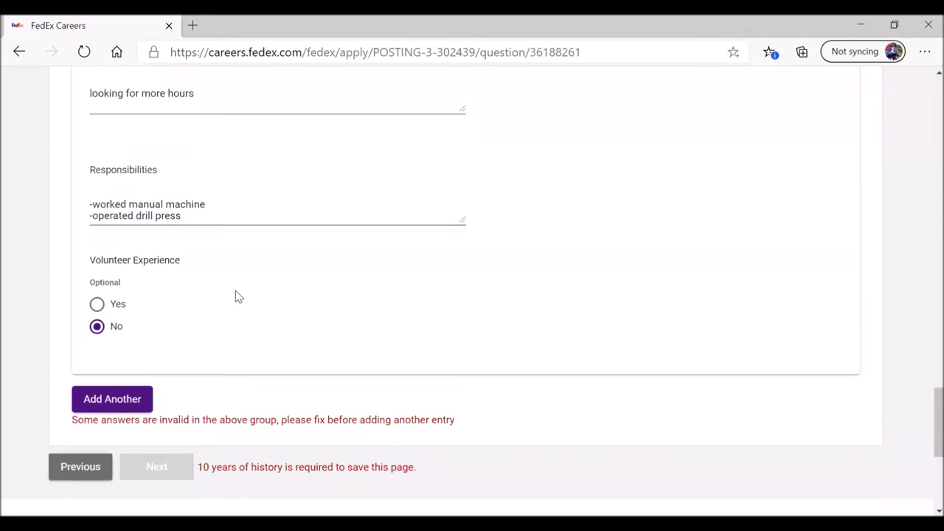
scroll(238, 295, "up", 15)
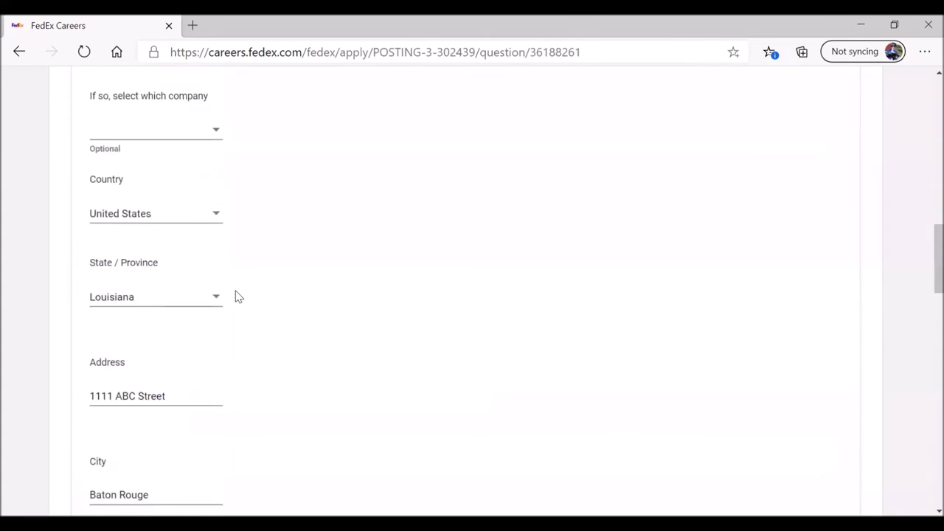
scroll(236, 295, "down", 4)
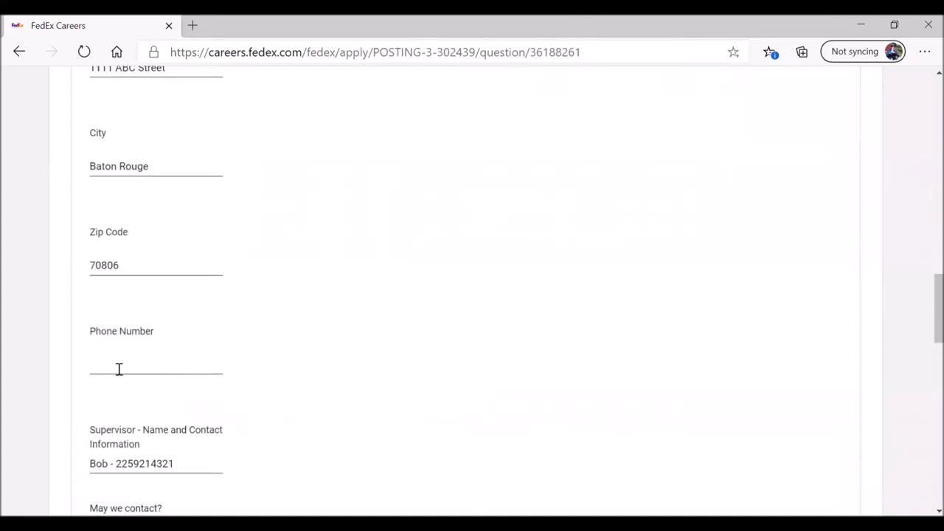
left_click(118, 366)
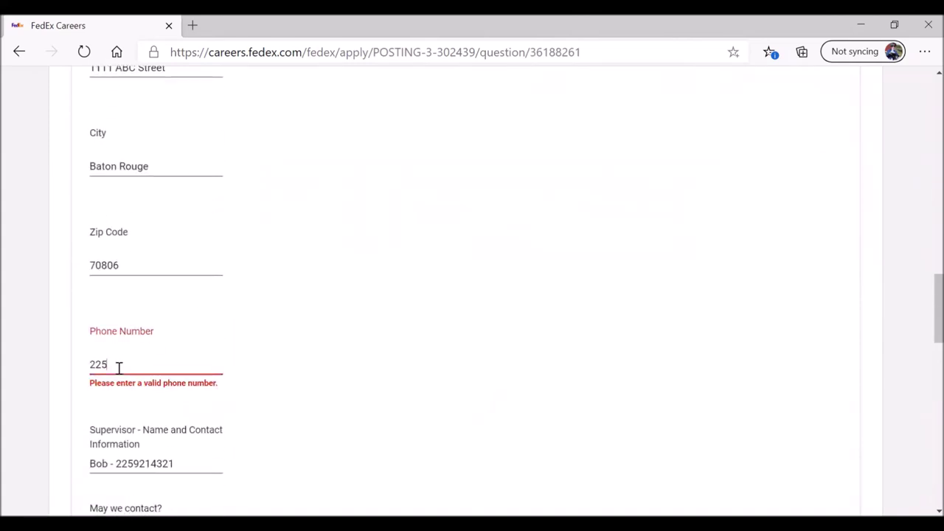
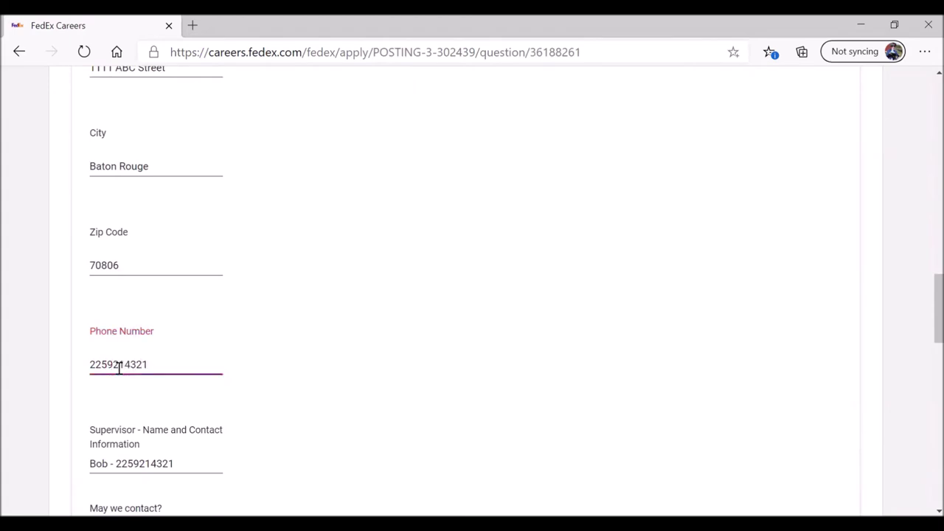
scroll(59, 301, "down", 5)
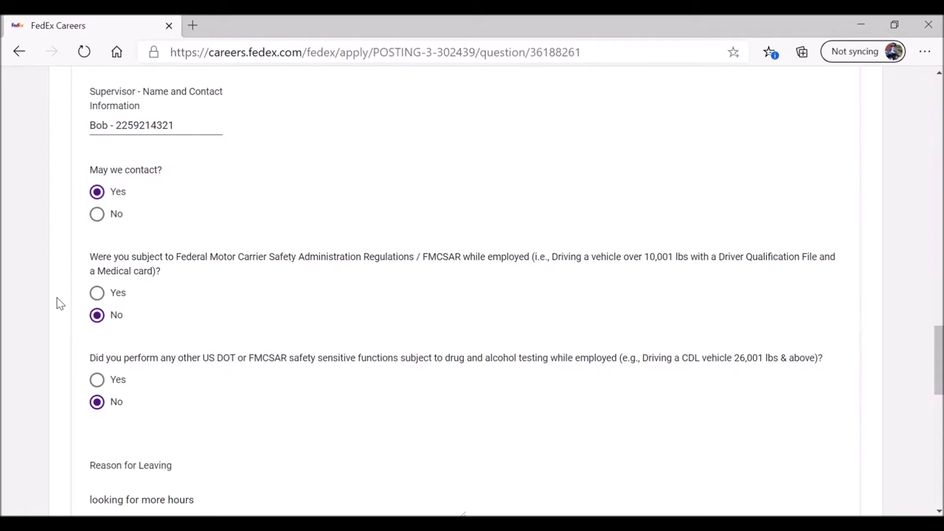
scroll(44, 295, "up", 2)
scroll(26, 285, "down", 1)
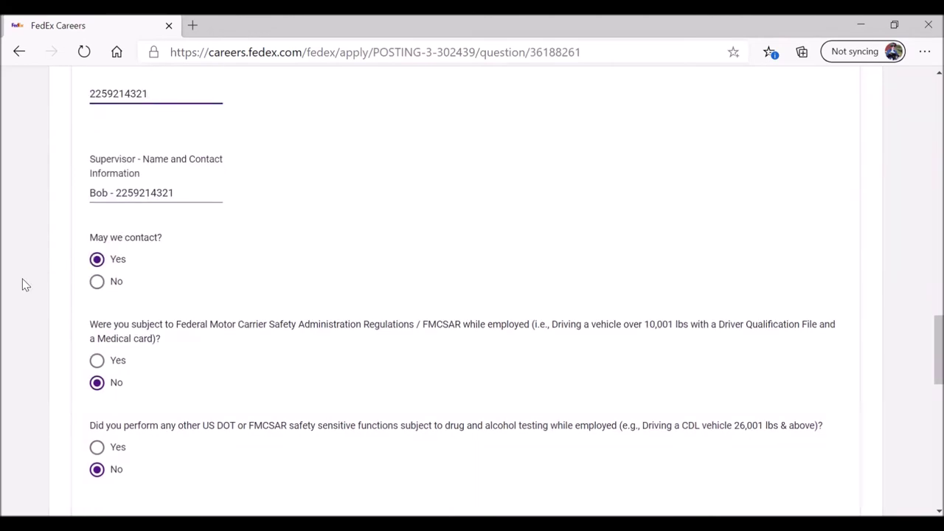
scroll(26, 284, "down", 1)
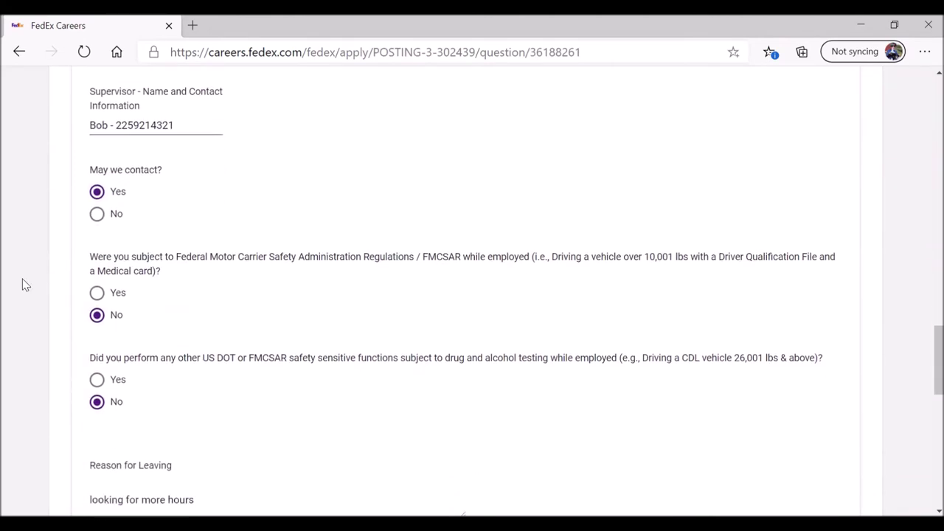
scroll(26, 285, "down", 7)
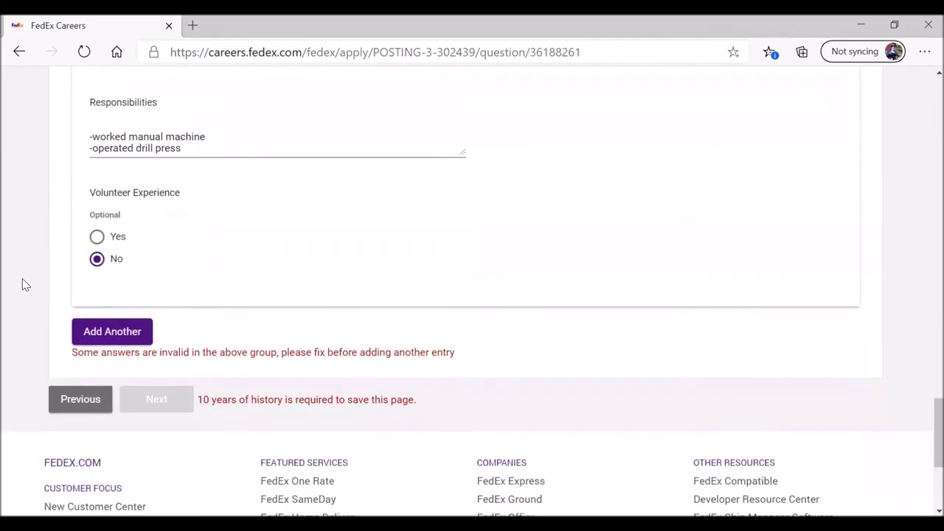
Step: Add another work history entry and answer No to unemployed, homemaker or student
left_click(111, 333)
scroll(42, 295, "up", 3)
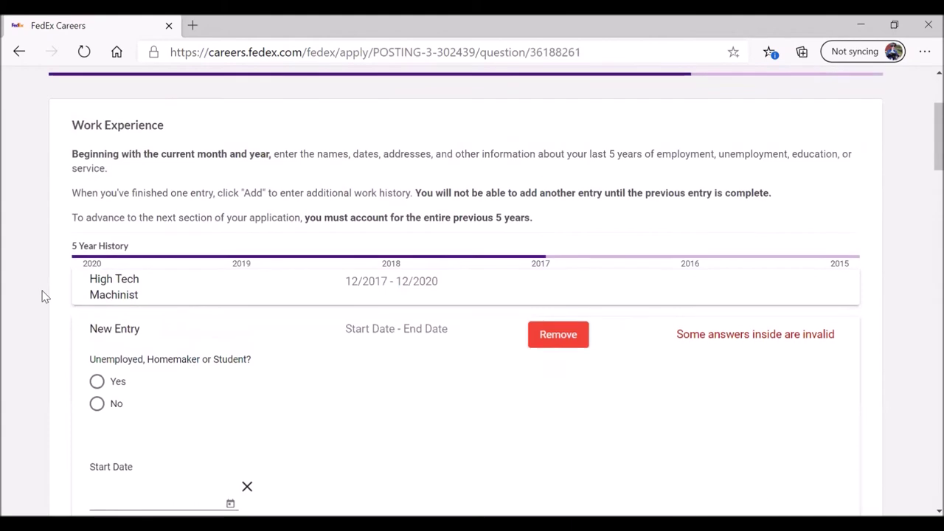
left_click(97, 404)
scroll(32, 342, "down", 2)
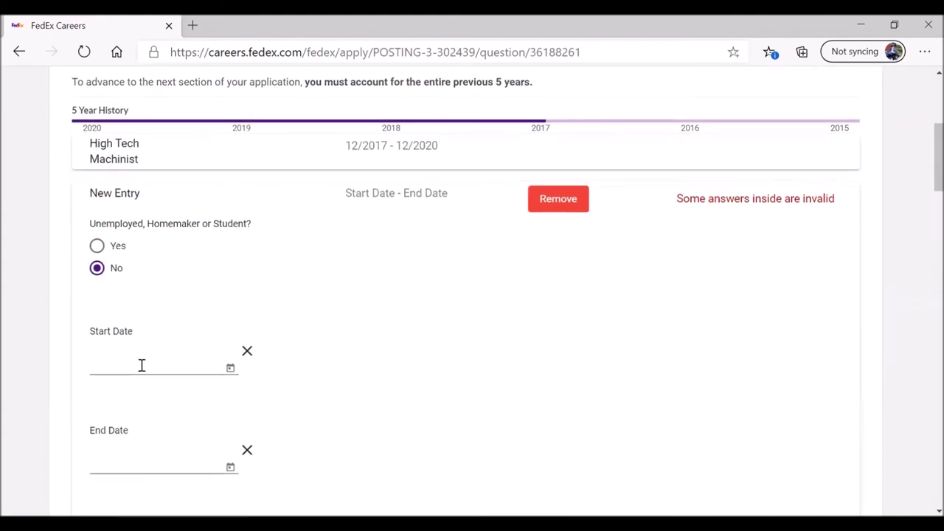
Step: Set the new entry's start date to November 2015 and end date to December 2017
left_click(231, 371)
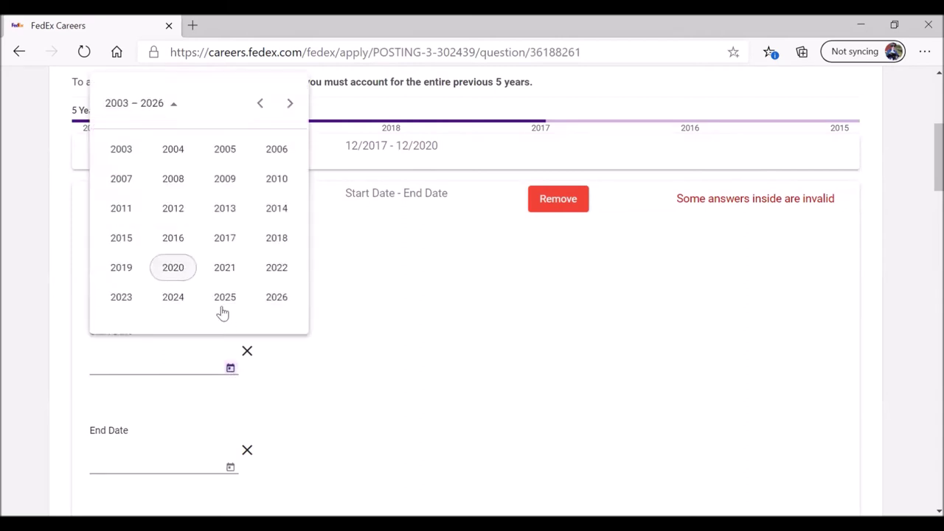
left_click(121, 238)
left_click(232, 249)
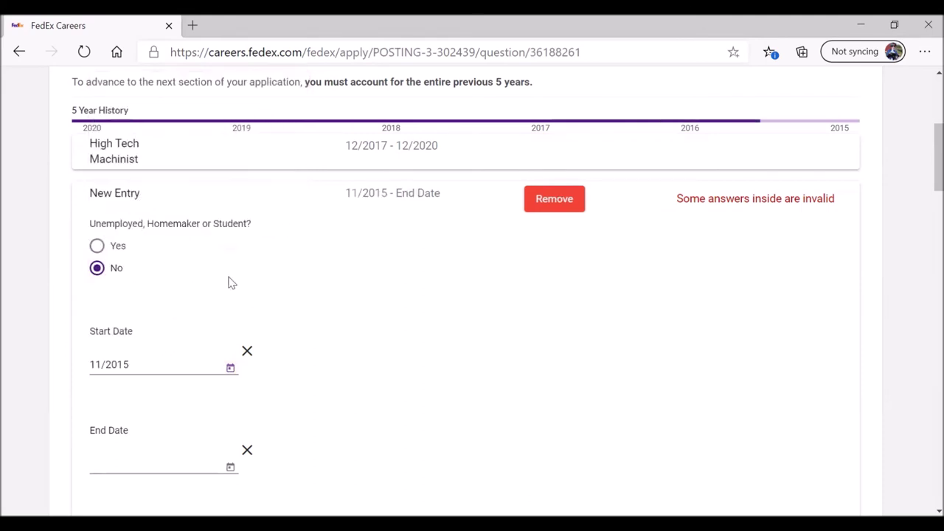
scroll(280, 317, "down", 1)
scroll(280, 336, "down", 1)
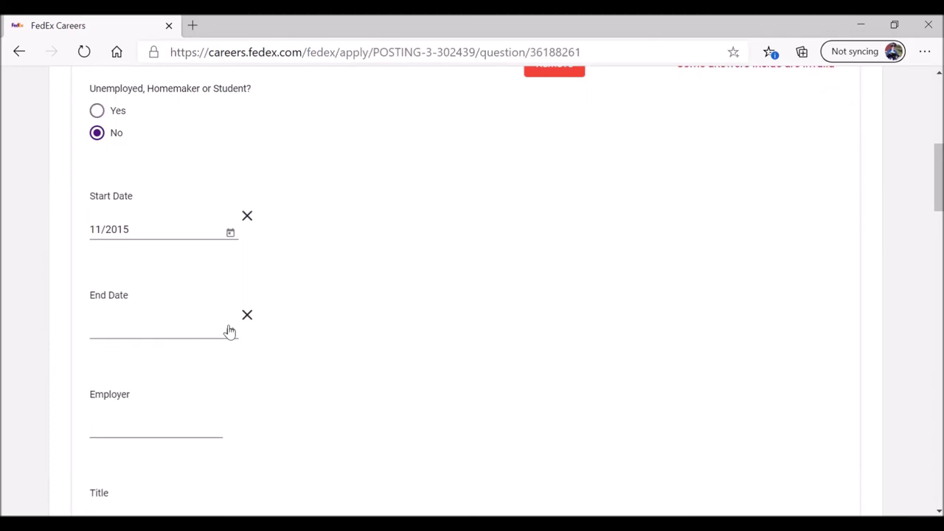
left_click(229, 332)
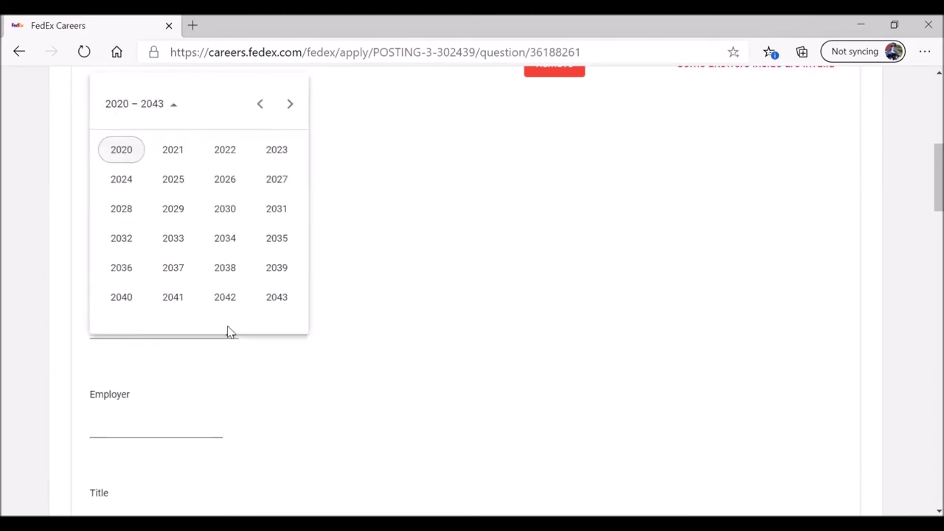
left_click(261, 104)
left_click(189, 299)
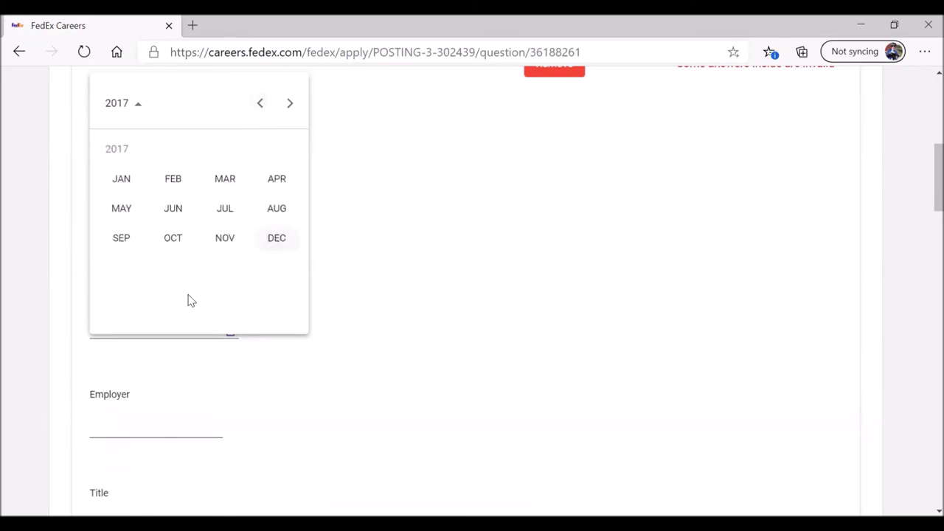
left_click(276, 240)
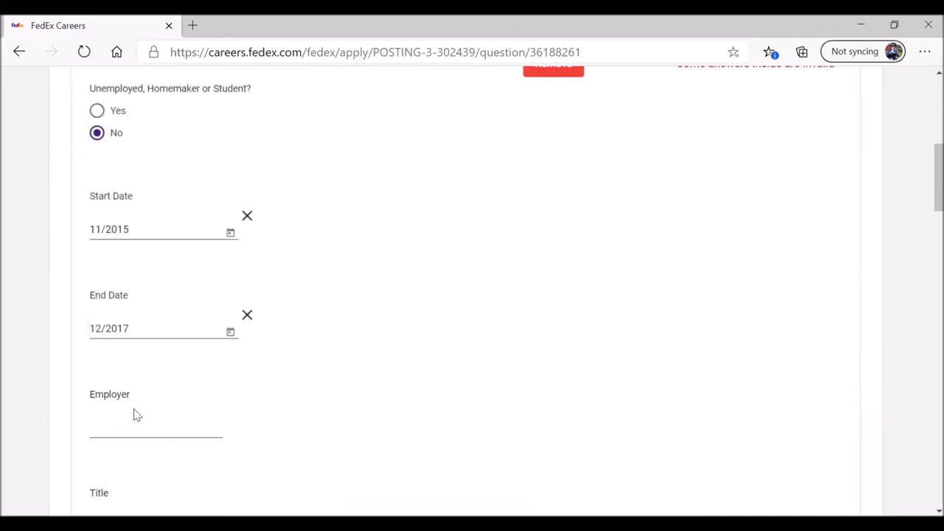
left_click(125, 430)
Step: Enter employer ABC Signs and job title Technician, answering No to the FedEx company question
type("ABC Signs")
scroll(123, 429, "down", 2)
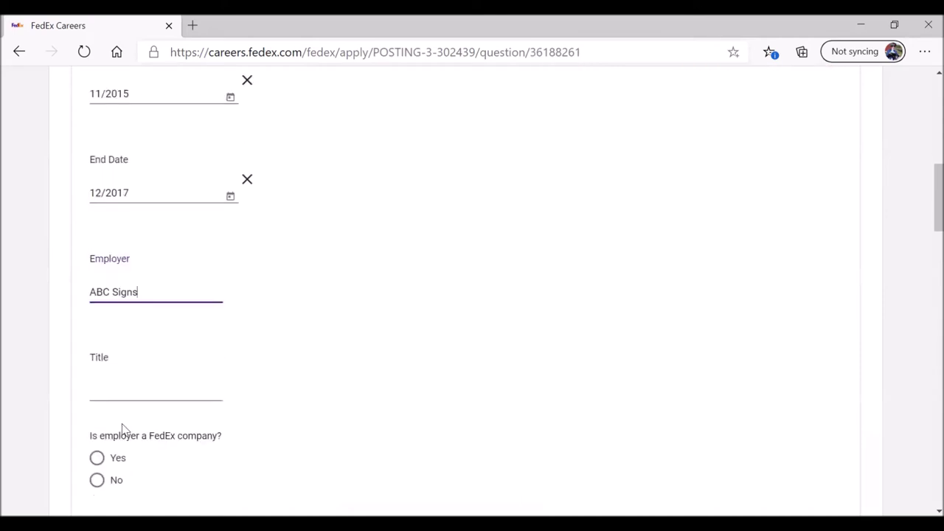
left_click(107, 392)
type("Technician")
left_click(97, 480)
Step: Set the ABC Signs entry's country to United States and state to Louisiana
scroll(37, 385, "down", 4)
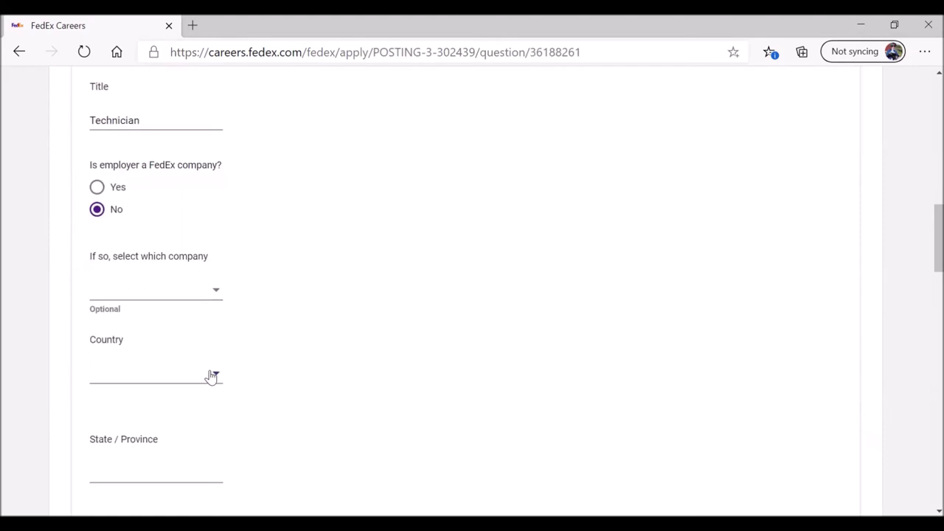
left_click(210, 376)
left_click(238, 362)
scroll(238, 362, "down", 1)
left_click(141, 390)
mouse_move(233, 217)
left_mouse_down()
mouse_move(236, 291)
mouse_move(236, 280)
left_mouse_up()
left_click(147, 284)
scroll(230, 322, "down", 2)
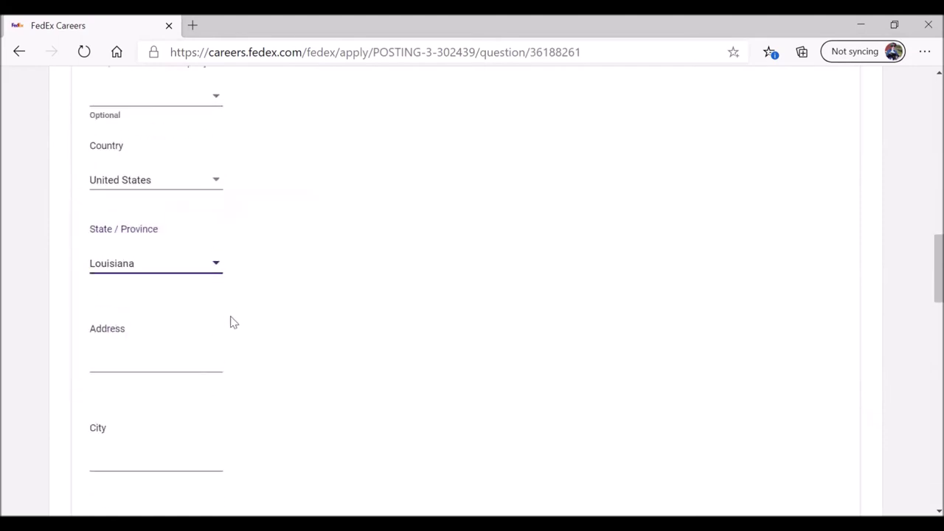
Step: Fill in the employer's street address, city Baton Rouge, zip code and phone number
left_click(157, 357)
type("1121 ABC Street")
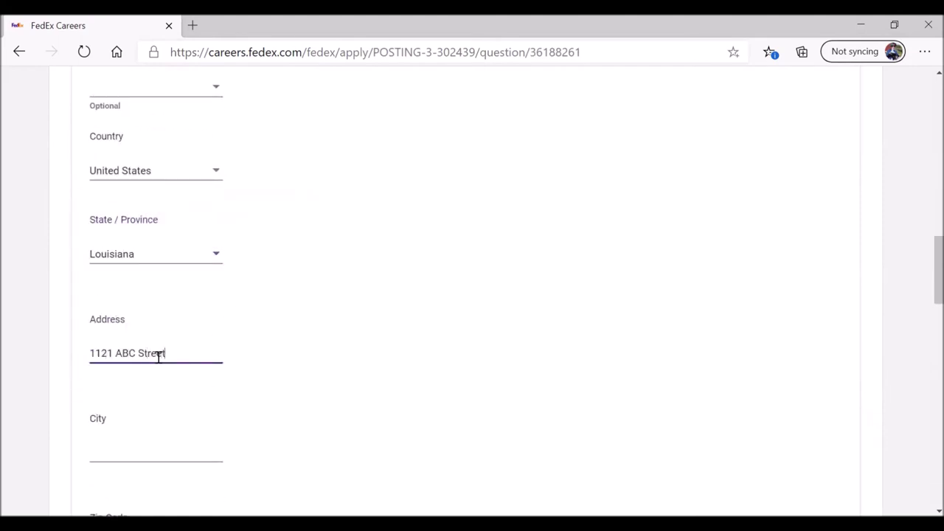
scroll(152, 376, "down", 1)
left_click(145, 396)
type("Baton ROu")
key("BackSpace")
key("BackSpace")
type("ouge")
scroll(144, 398, "down", 3)
left_click(125, 283)
type("708")
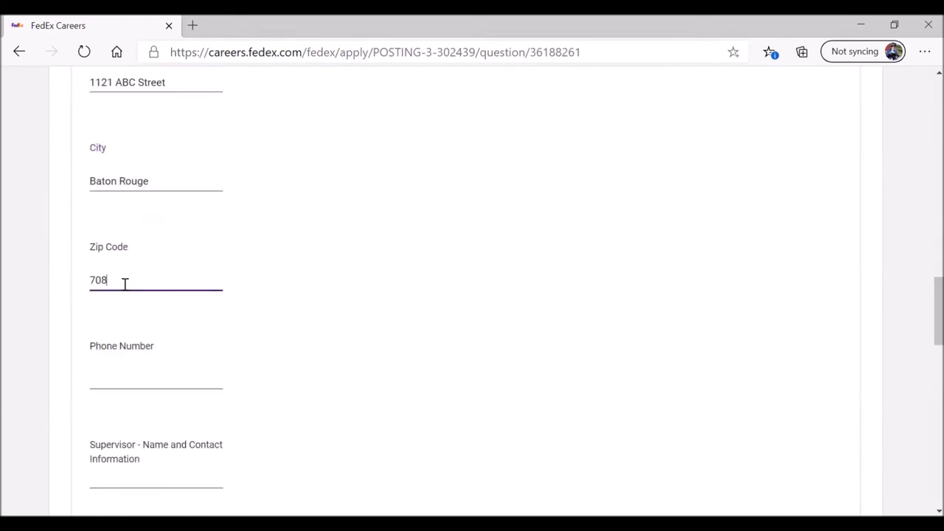
type("06")
left_click(120, 382)
Step: Enter the supervisor's name and phone, allow contact, and answer No to the FMCSAR question
scroll(124, 388, "down", 1)
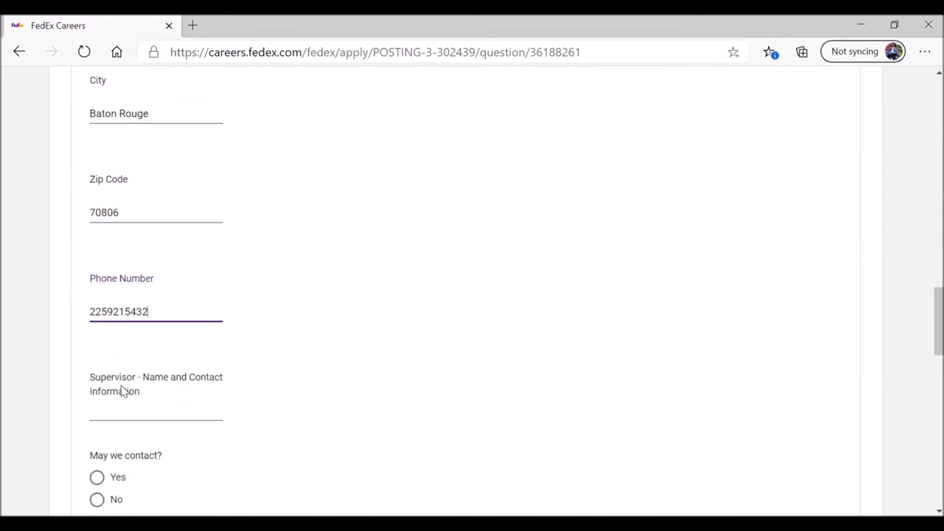
left_click(111, 413)
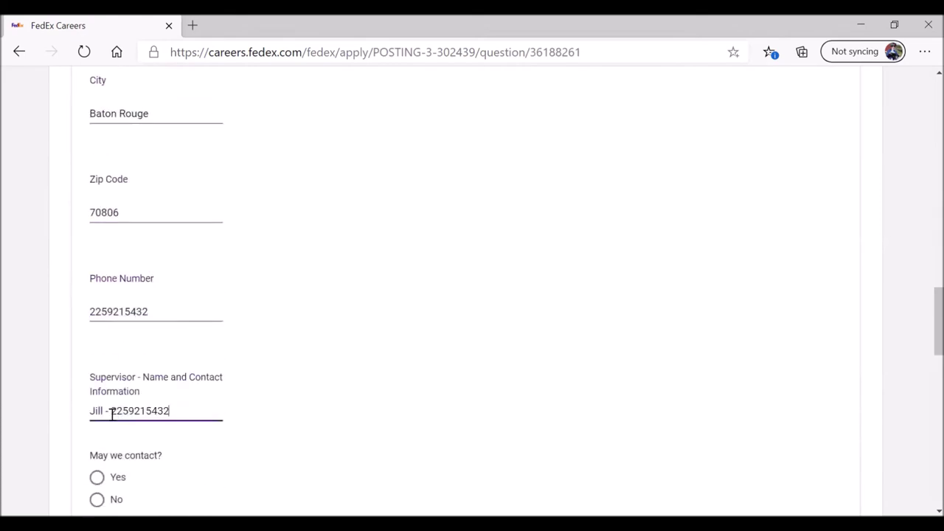
left_click(96, 477)
scroll(97, 442, "down", 4)
left_click(96, 330)
Step: Answer No to the DOT question; enter reason 'needed more hours' and duties '-installed and repaired signs'
left_click(96, 417)
scroll(118, 402, "down", 2)
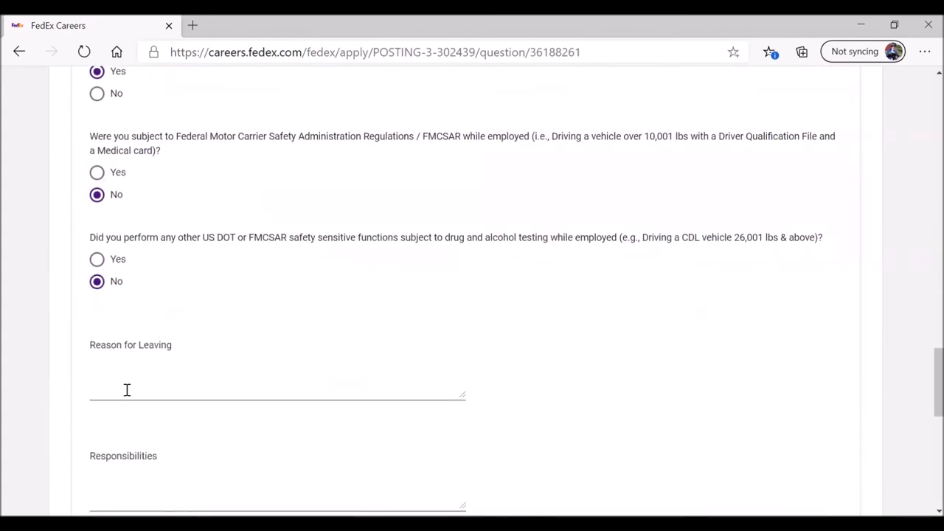
left_click(127, 390)
type("needed more hours")
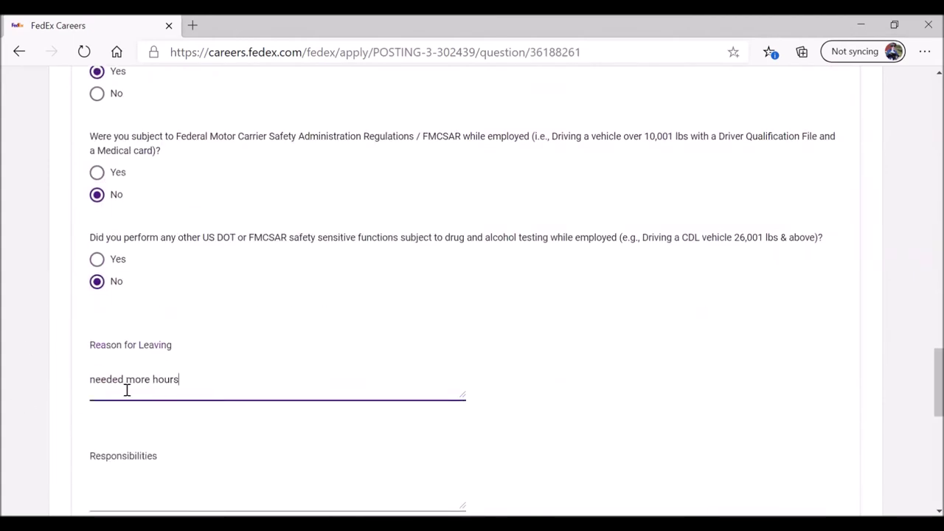
scroll(122, 398, "down", 1)
left_click(110, 436)
type("-installed and repaired signs")
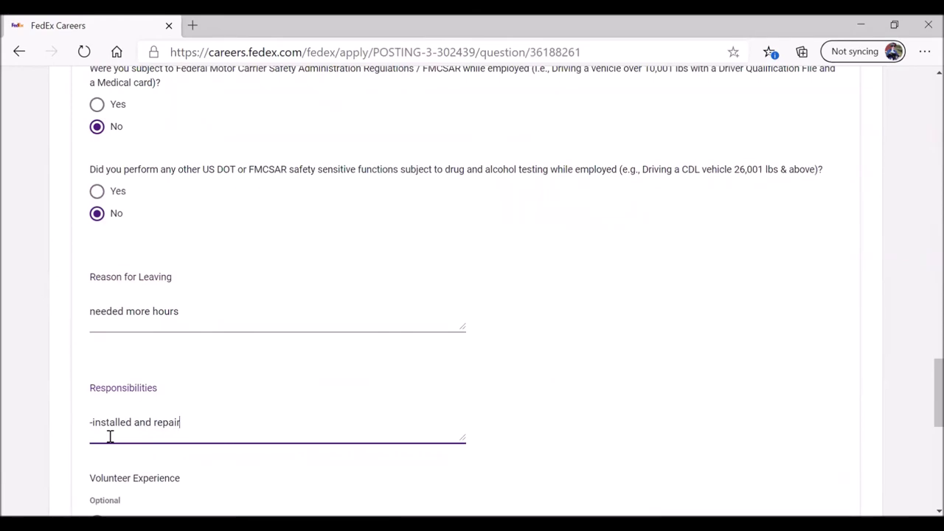
Step: Answer No to volunteer experience and submit the work history page
scroll(110, 436, "down", 3)
left_click(97, 343)
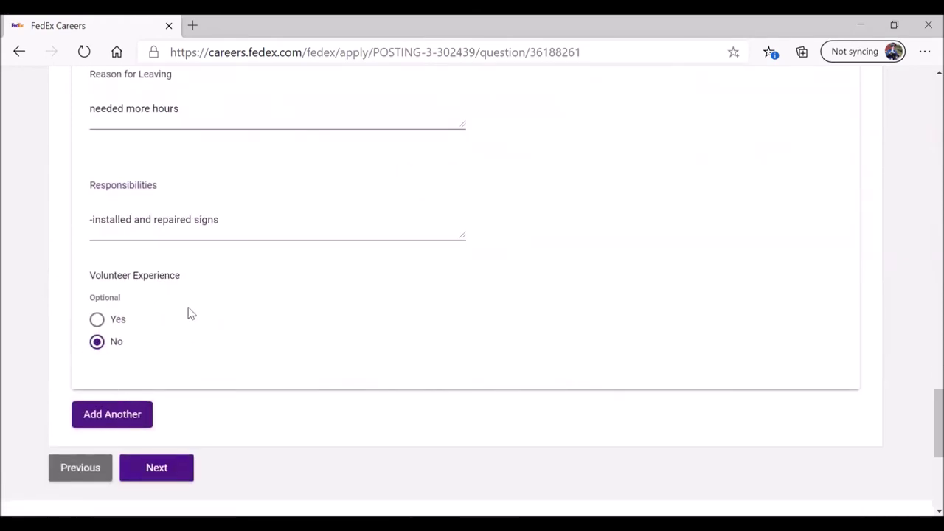
scroll(187, 312, "up", 8)
scroll(187, 312, "up", 10)
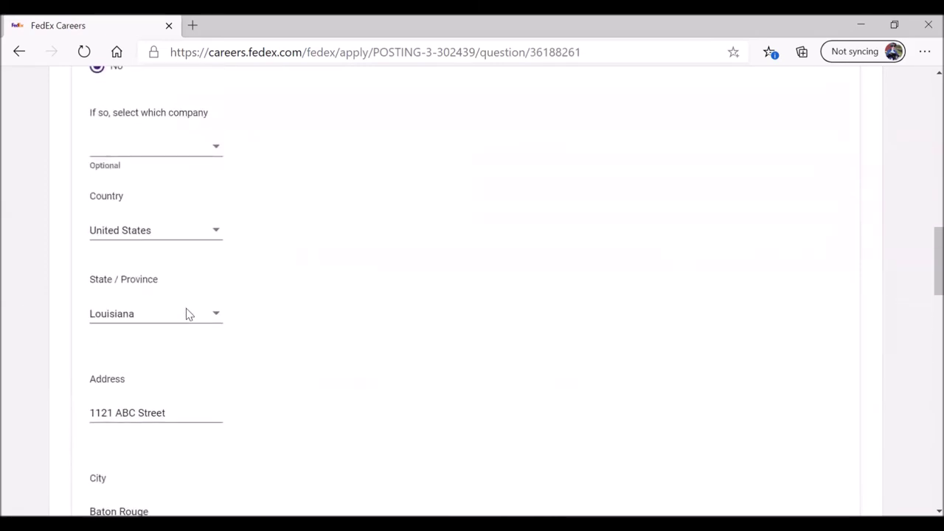
scroll(183, 314, "down", 4)
scroll(184, 314, "down", 15)
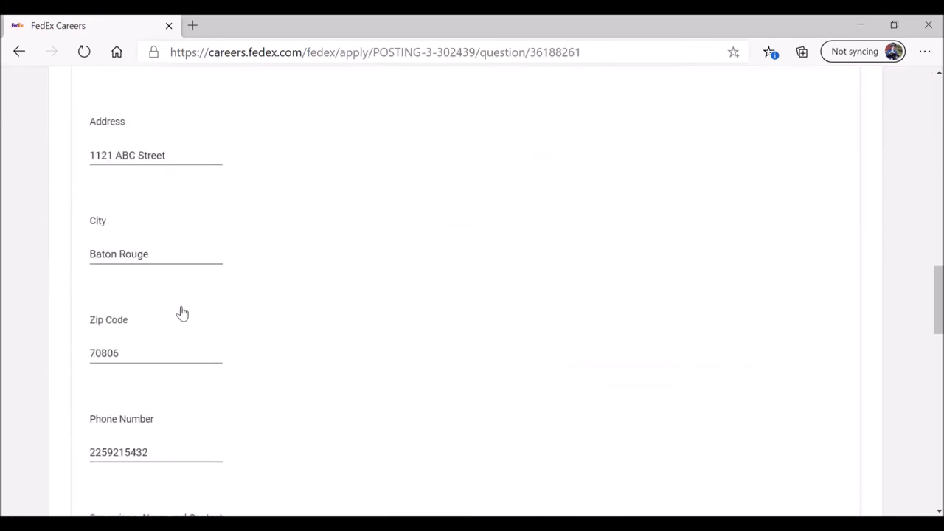
scroll(148, 413, "down", 3)
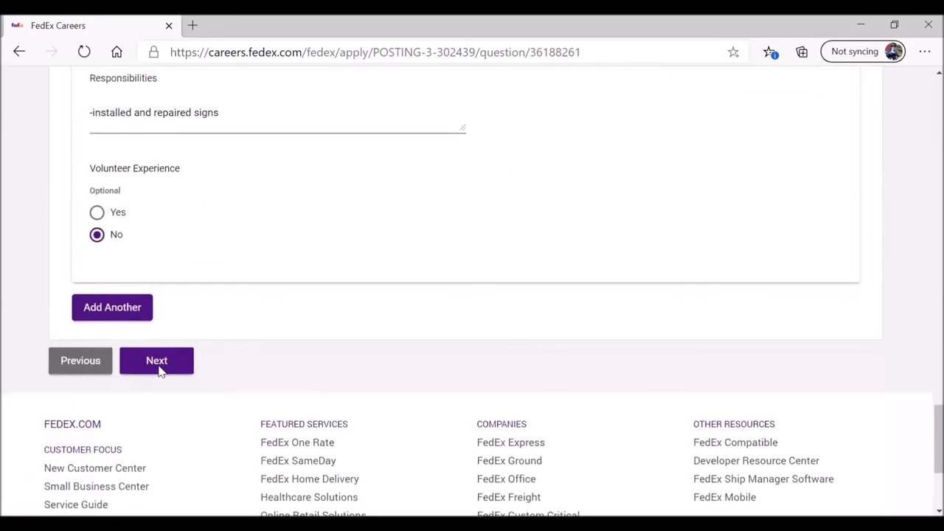
left_click(158, 365)
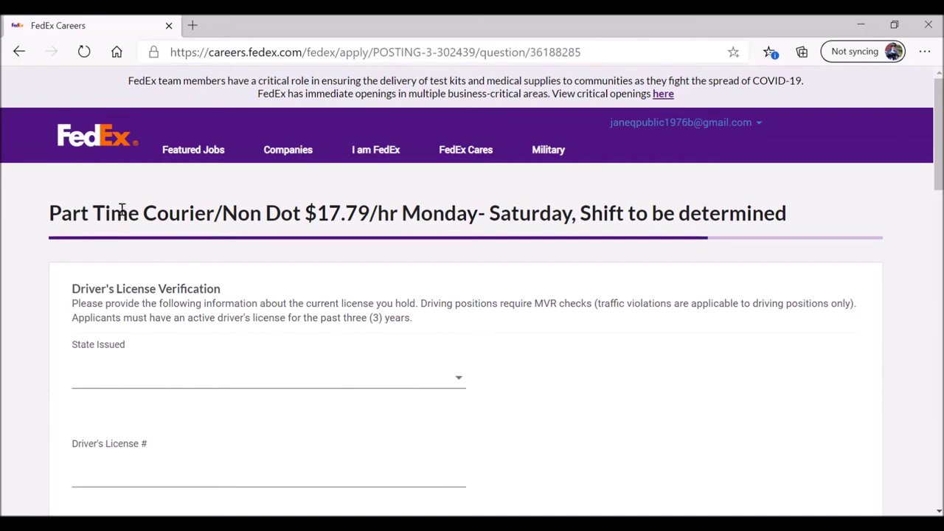
Step: Choose Louisiana from the State Issued list on the Driver's License Verification page
left_click_drag(61, 213, 302, 212)
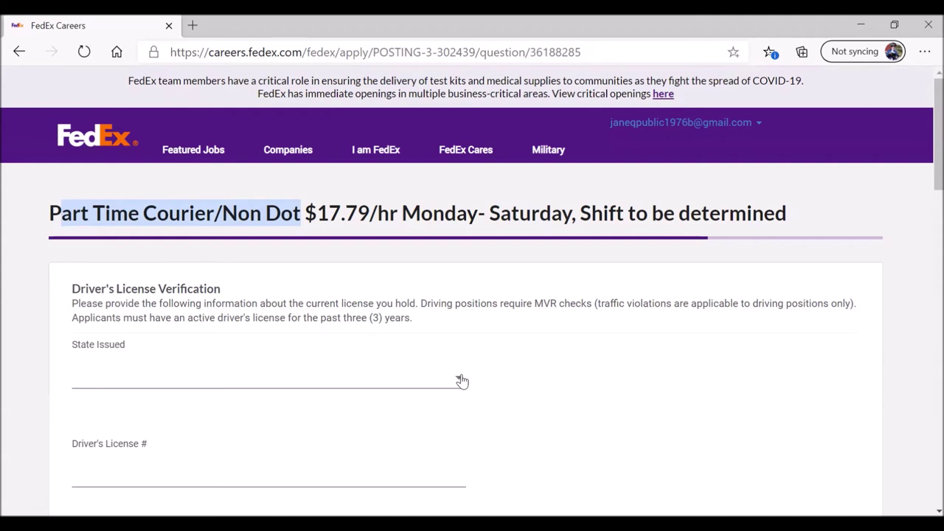
left_click(462, 380)
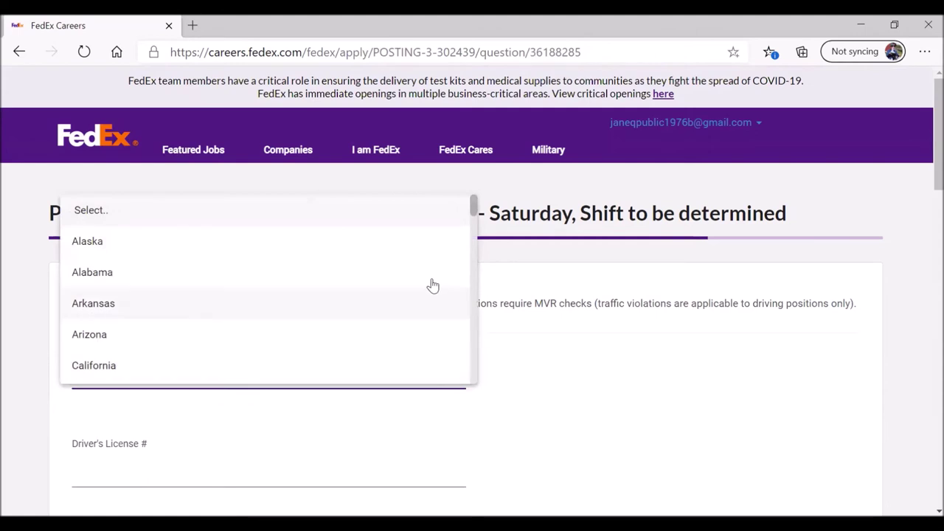
scroll(475, 233, "down", 1)
left_click_drag(475, 233, 474, 272)
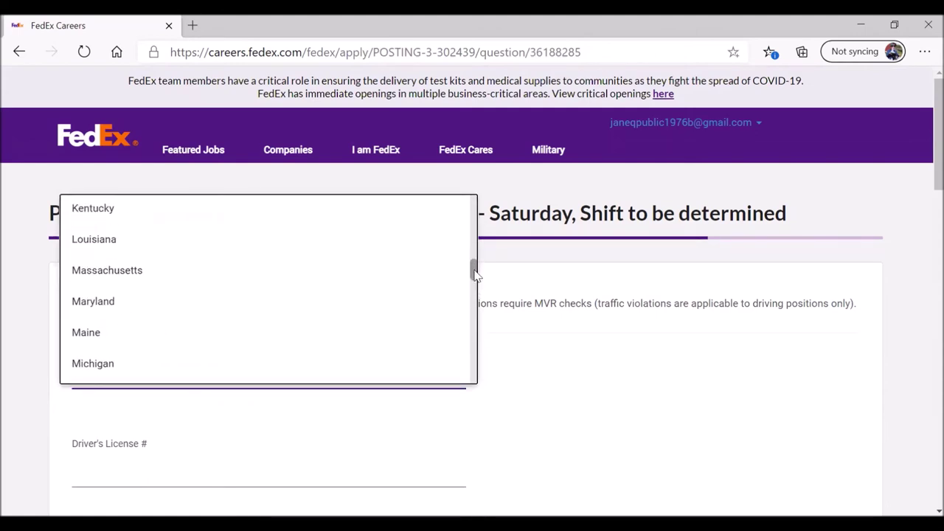
left_click(301, 241)
scroll(521, 337, "down", 2)
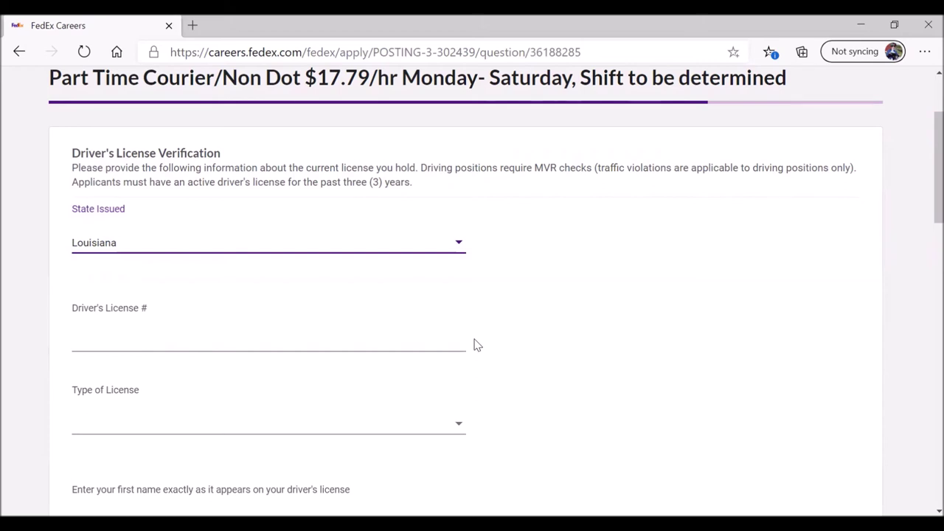
scroll(476, 345, "down", 1)
scroll(484, 357, "down", 2)
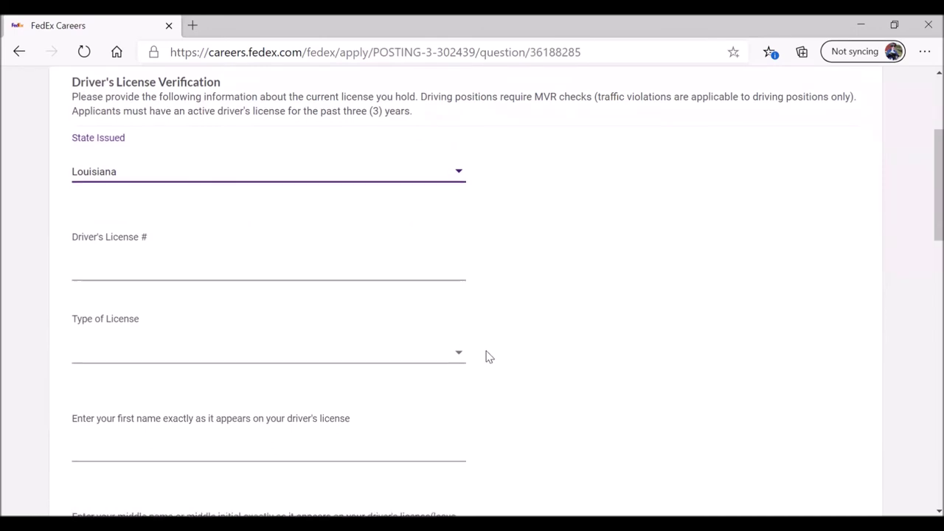
left_click(277, 319)
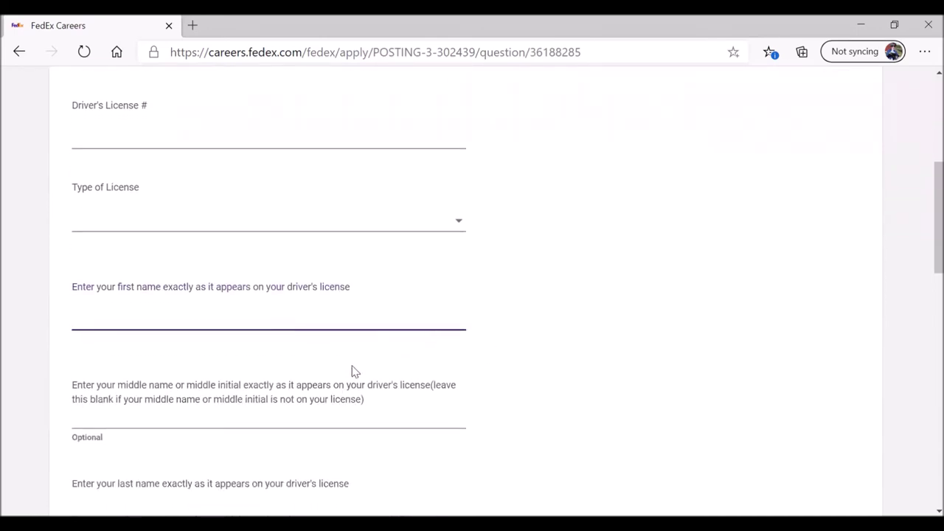
left_click(213, 418)
scroll(383, 371, "down", 2)
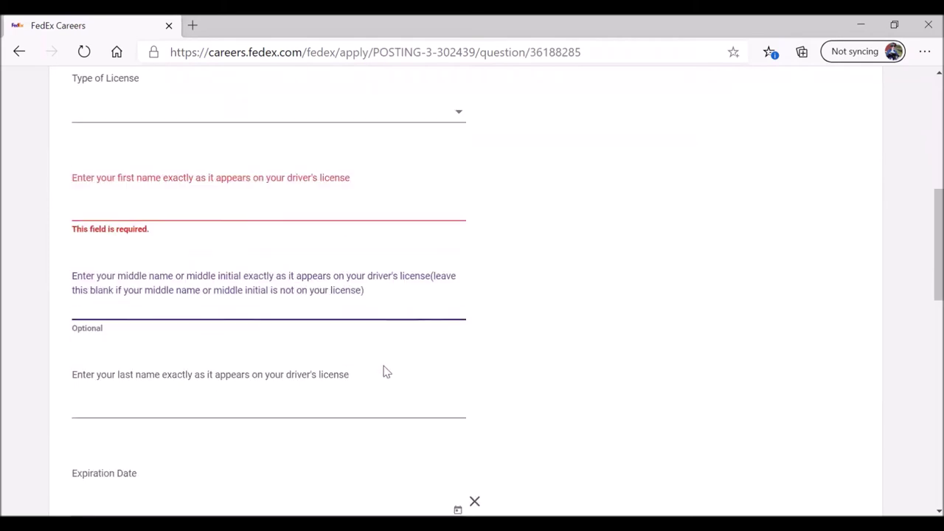
left_click(322, 369)
scroll(372, 356, "down", 1)
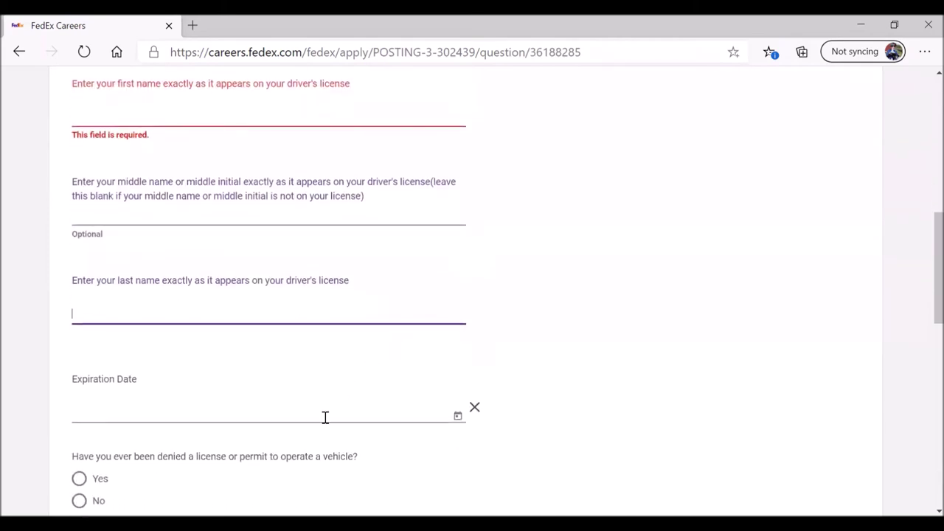
left_click(457, 418)
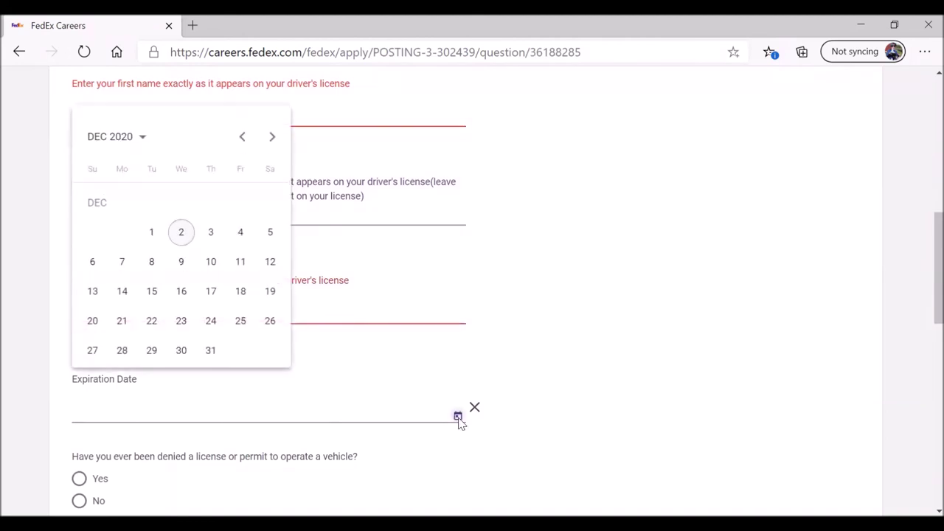
left_click(366, 415)
scroll(194, 385, "down", 2)
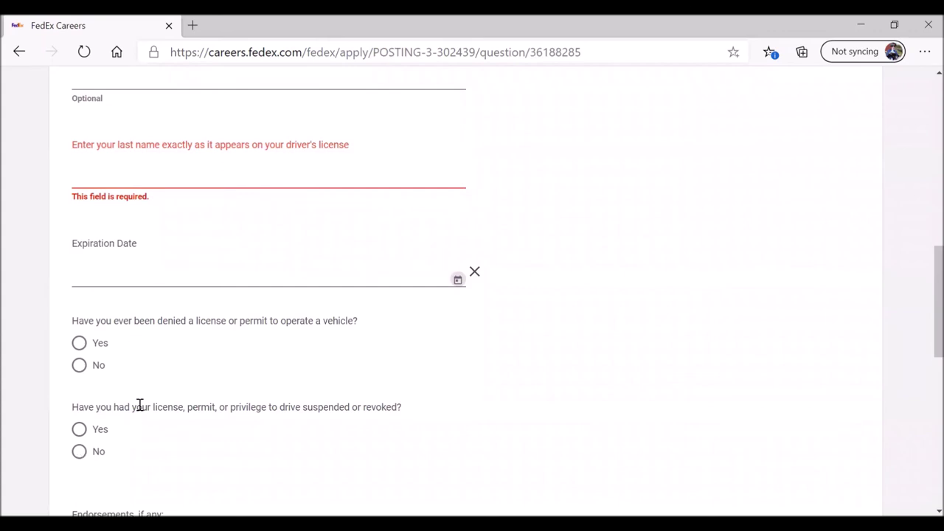
scroll(137, 405, "down", 3)
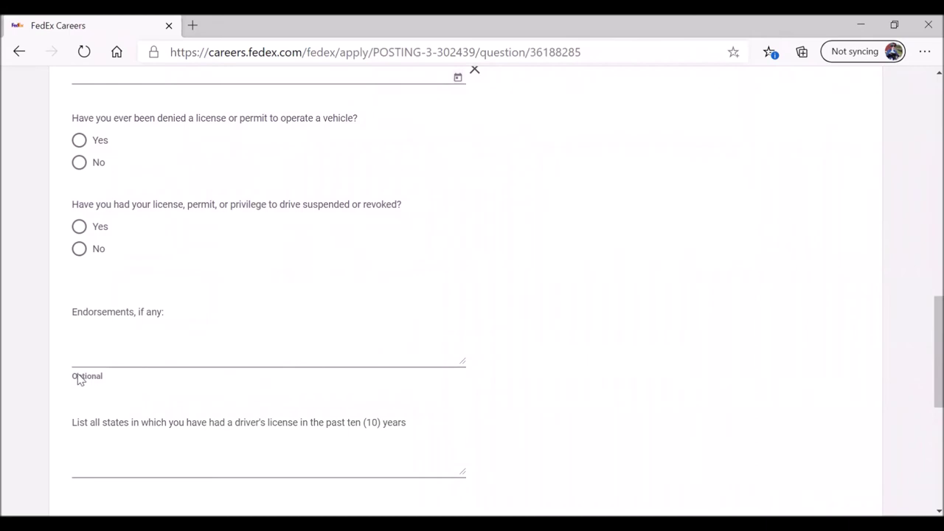
scroll(244, 357, "down", 1)
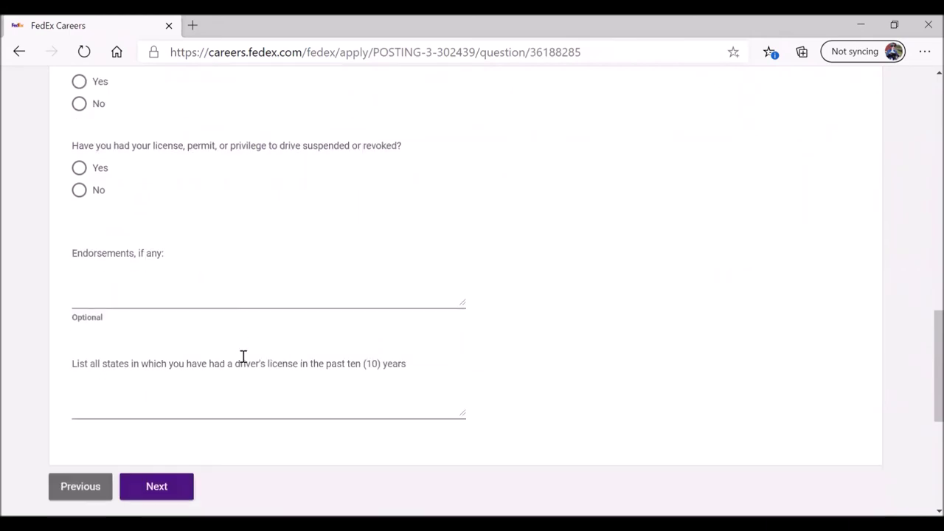
left_click(234, 397)
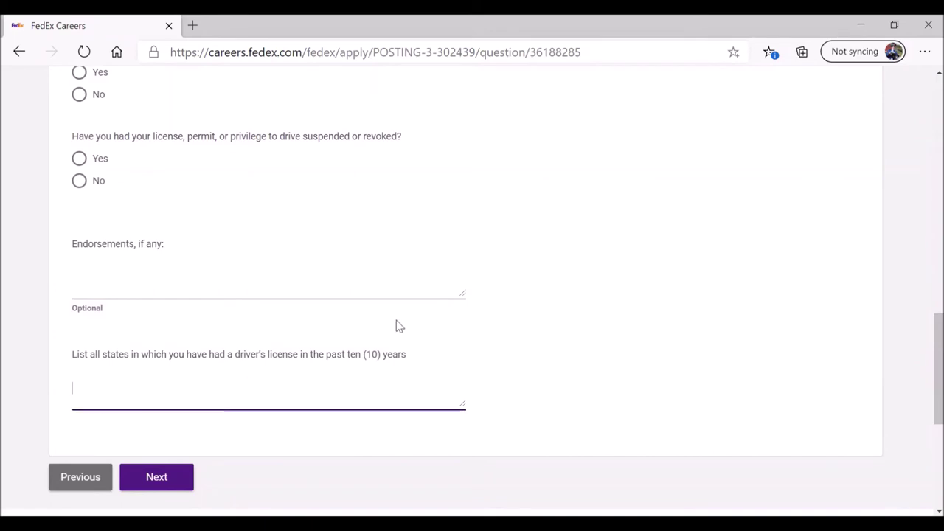
scroll(396, 326, "up", 15)
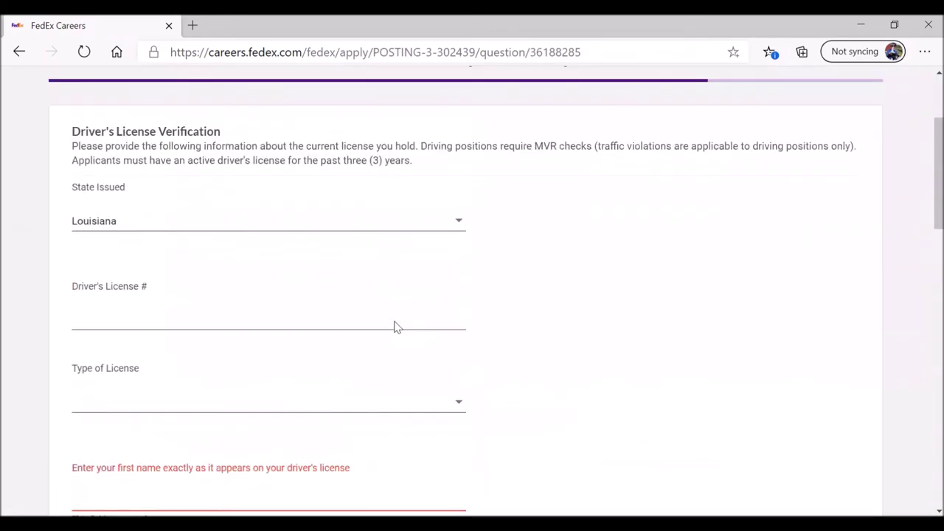
Step: Submit the completed Driver's License page and move to the next question
scroll(512, 297, "down", 2)
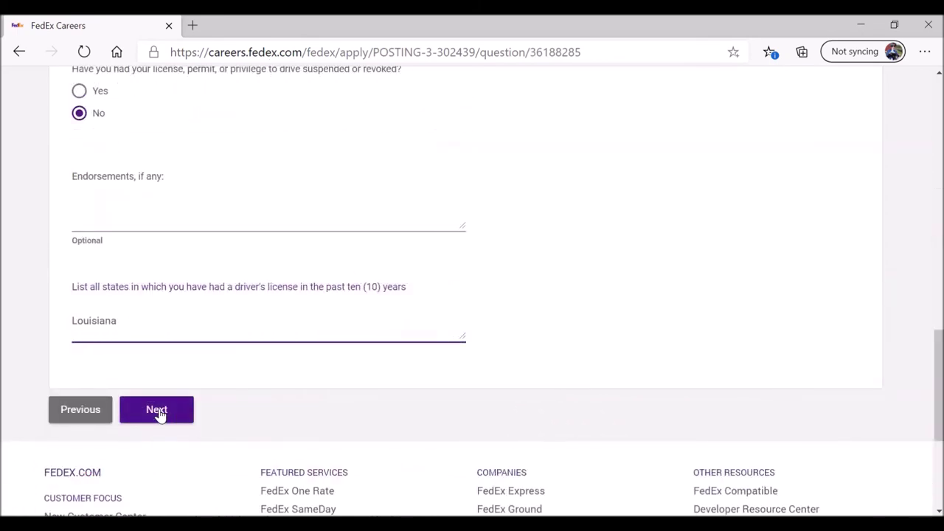
left_click(157, 410)
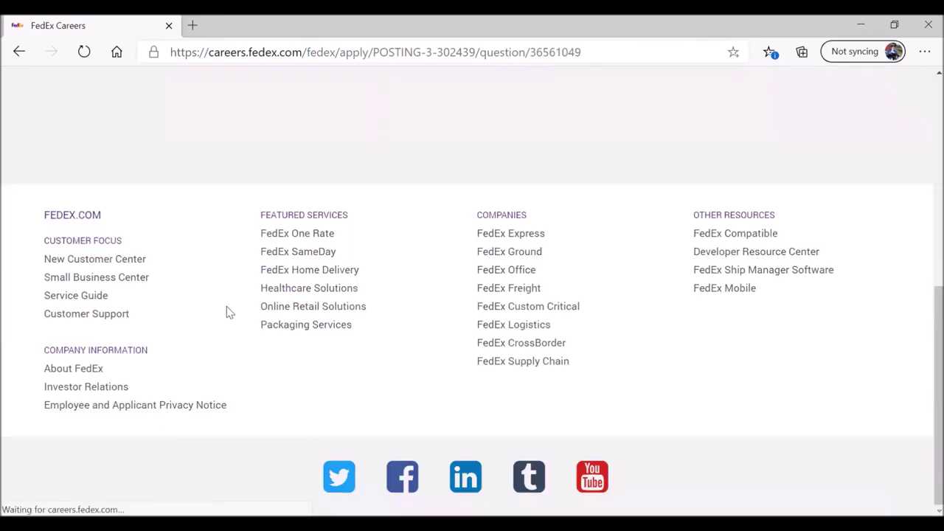
Step: Leave the optional Previous Driver's License page blank and continue to Truck Equipment Experience
scroll(227, 306, "down", 2)
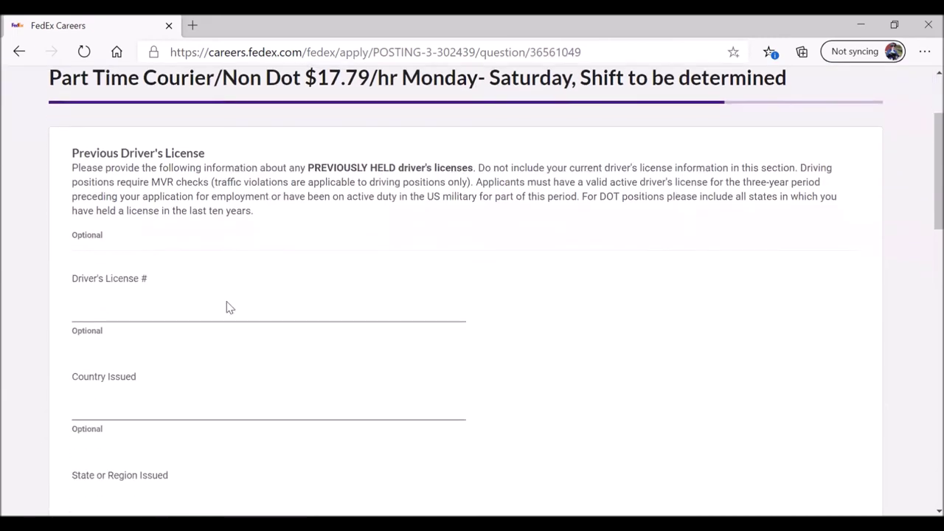
scroll(228, 306, "down", 10)
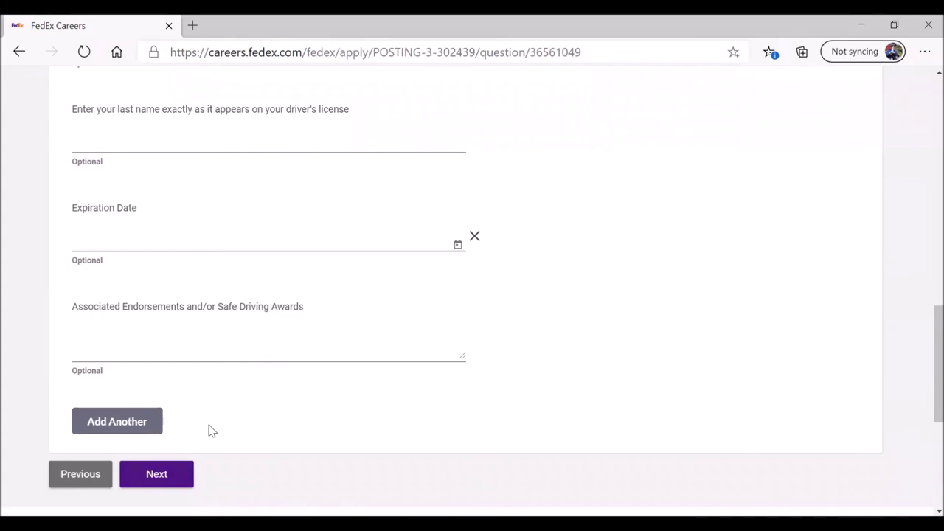
scroll(209, 430, "up", 5)
scroll(442, 306, "up", 4)
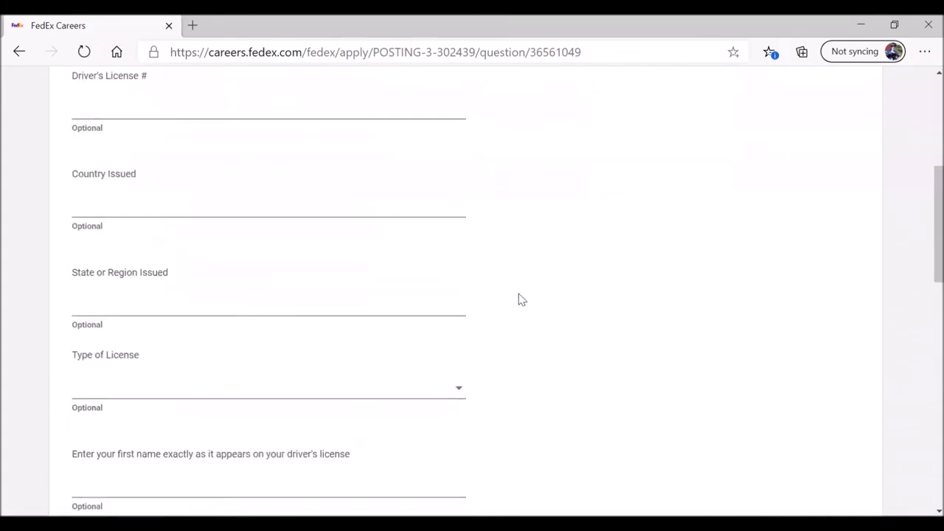
scroll(531, 297, "up", 3)
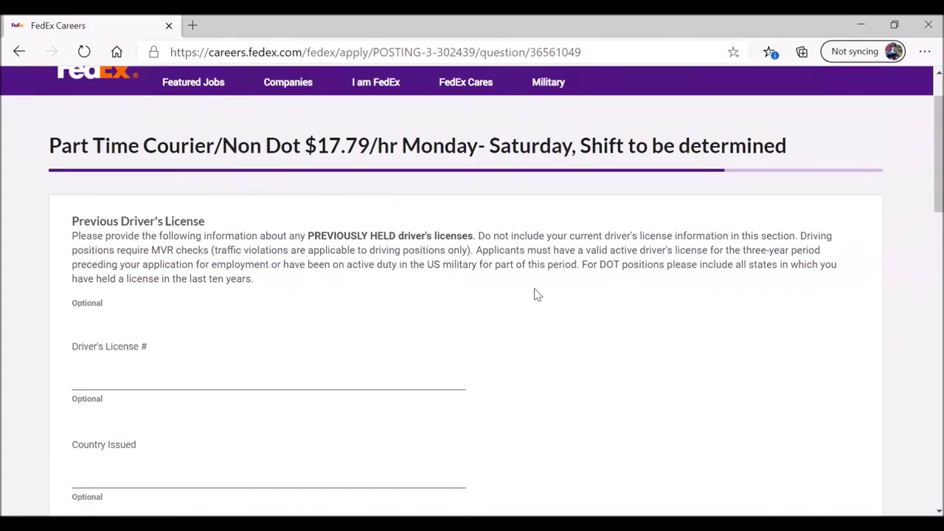
scroll(537, 295, "down", 4)
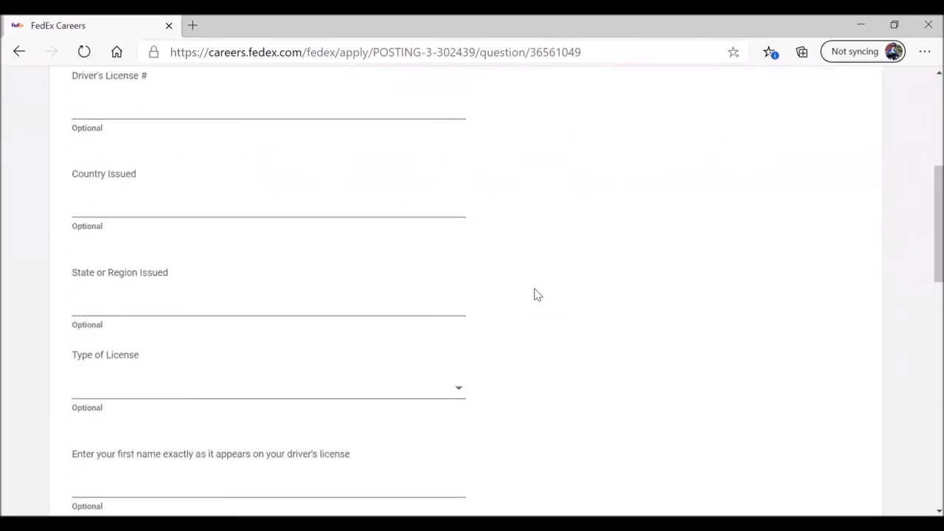
scroll(537, 295, "up", 3)
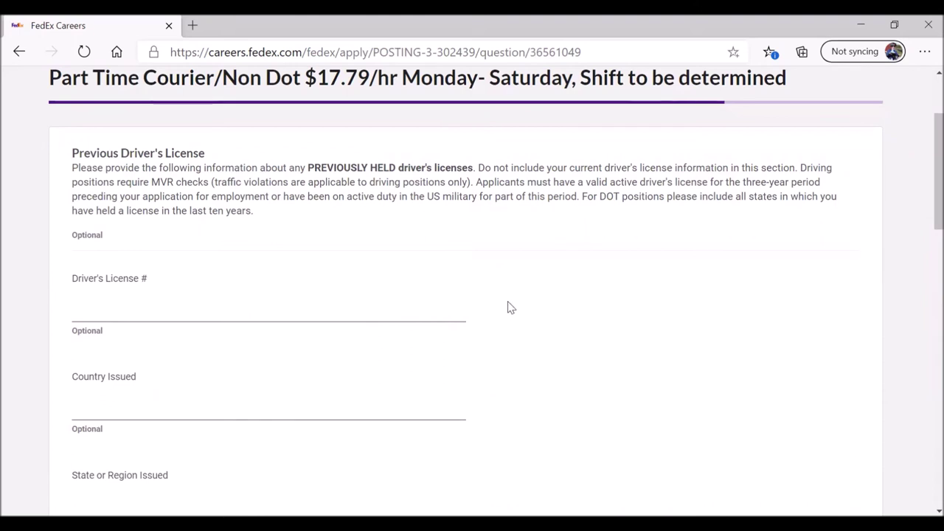
scroll(507, 308, "down", 1)
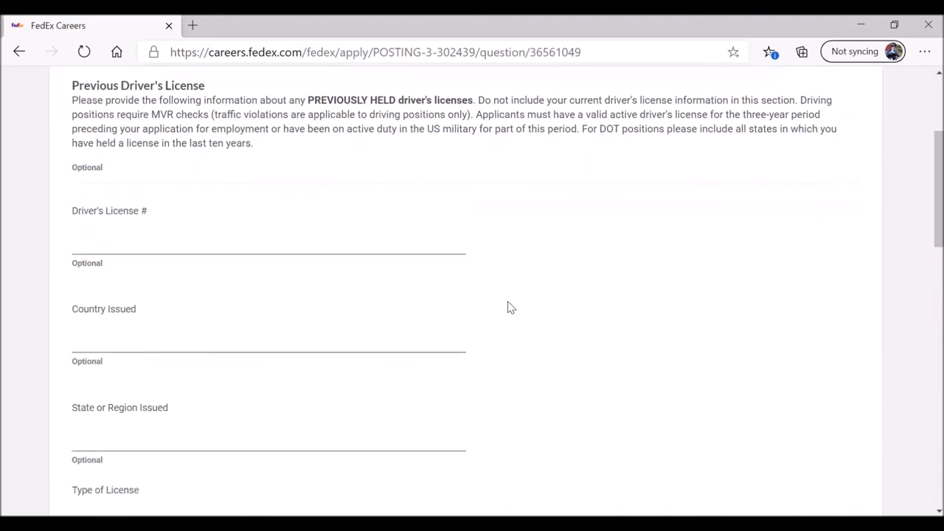
scroll(507, 307, "down", 9)
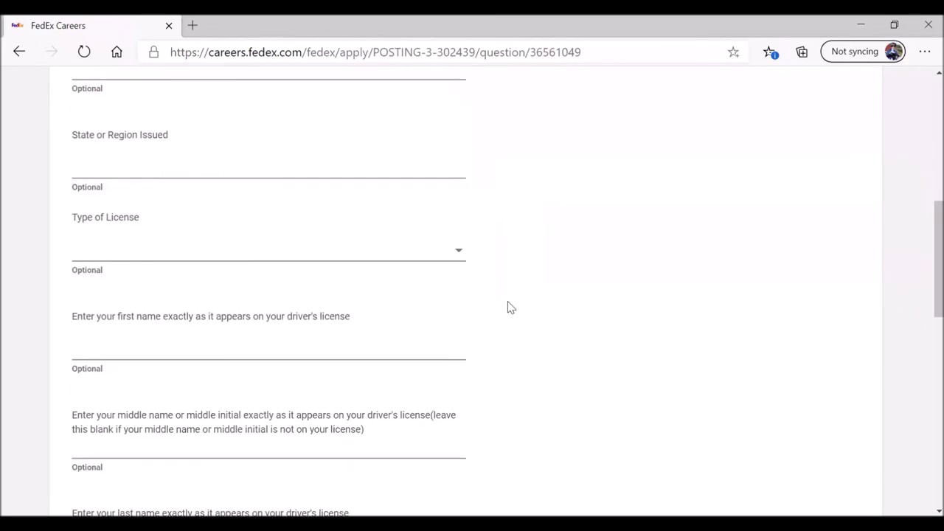
scroll(508, 308, "down", 3)
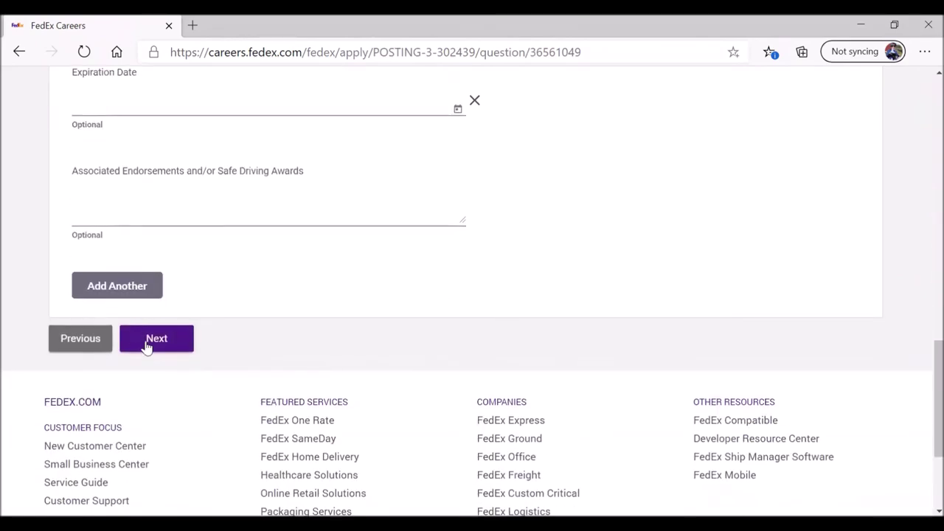
left_click(151, 341)
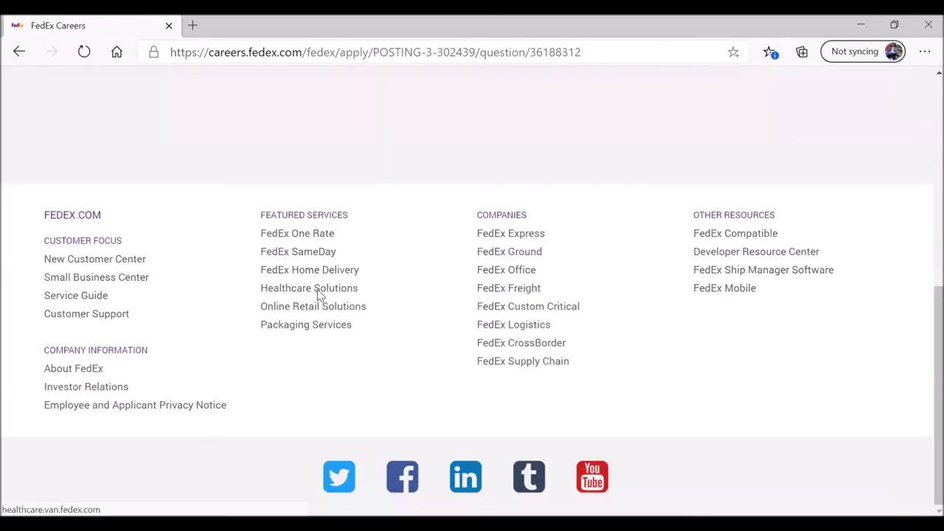
scroll(320, 300, "down", 2)
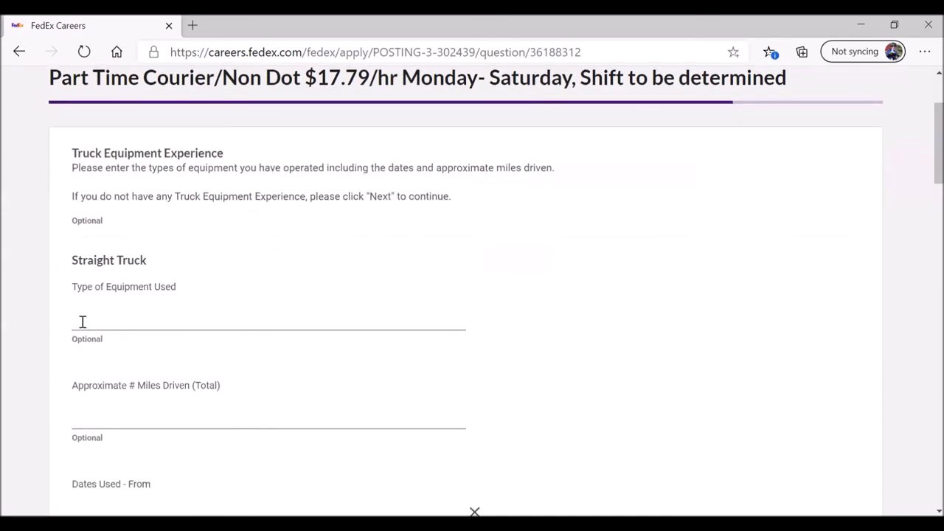
scroll(8, 341, "up", 2)
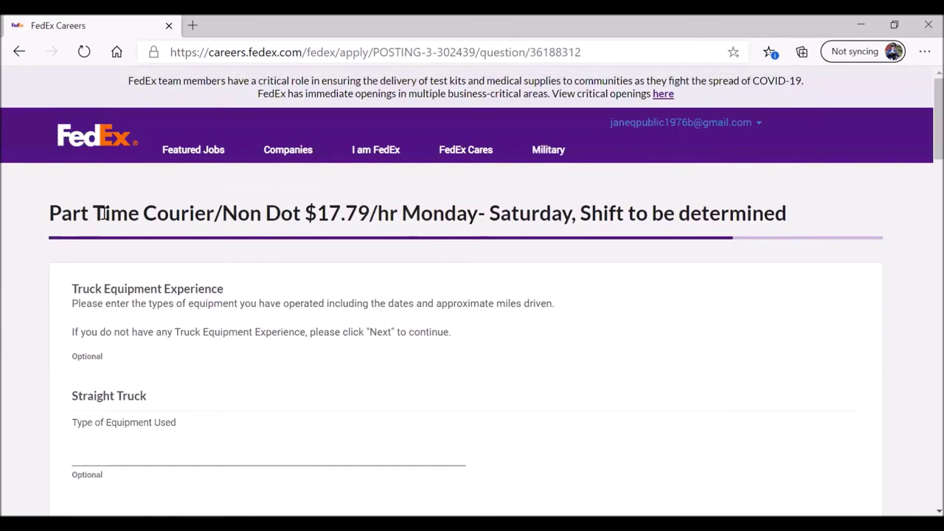
left_click_drag(144, 213, 300, 209)
scroll(25, 397, "down", 1)
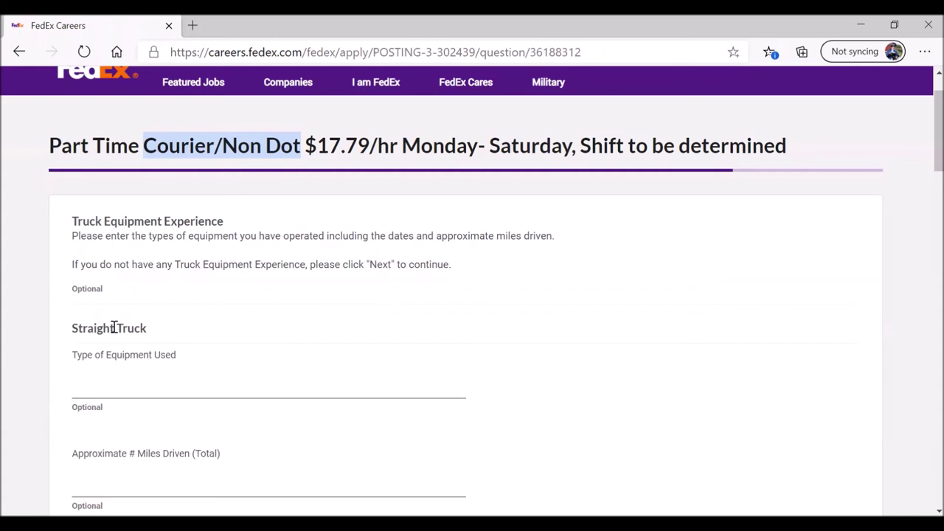
left_click(98, 390)
left_click(105, 484)
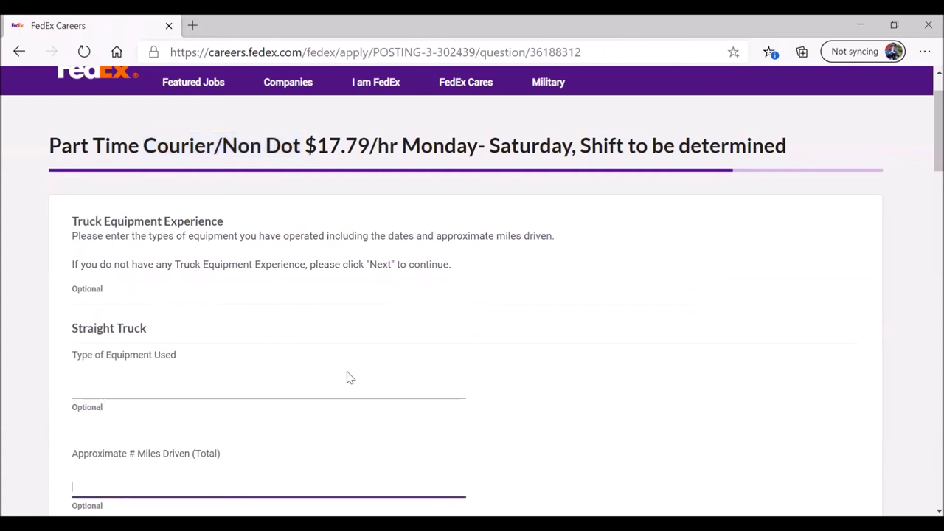
scroll(347, 376, "down", 1)
scroll(347, 376, "down", 2)
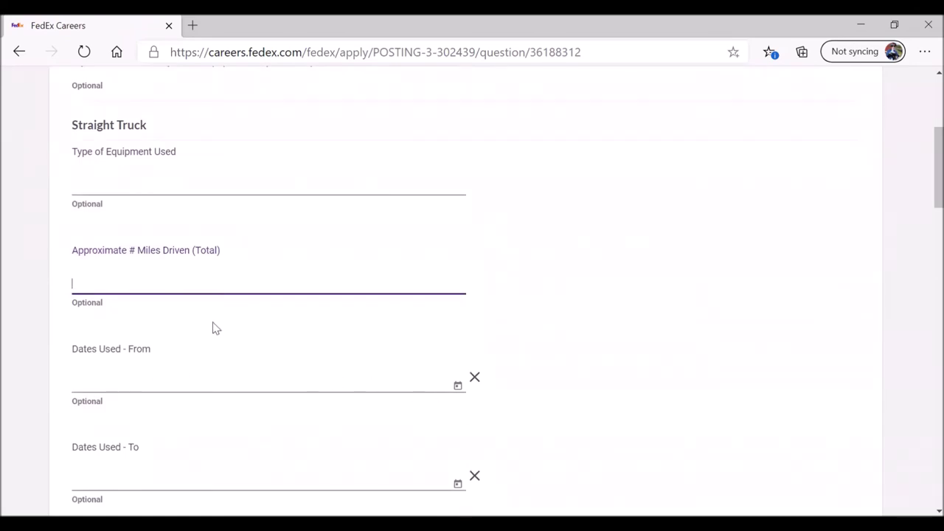
scroll(215, 329, "up", 1)
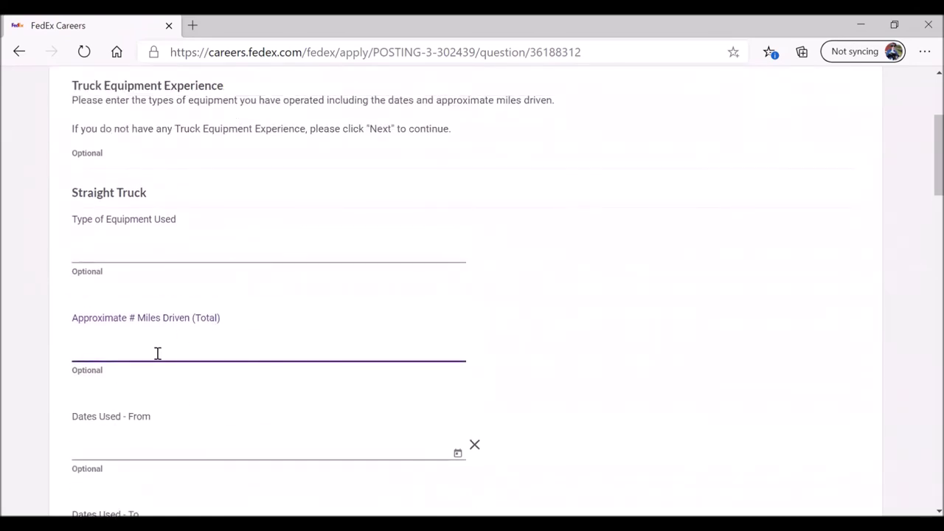
left_click(94, 256)
left_click(107, 344)
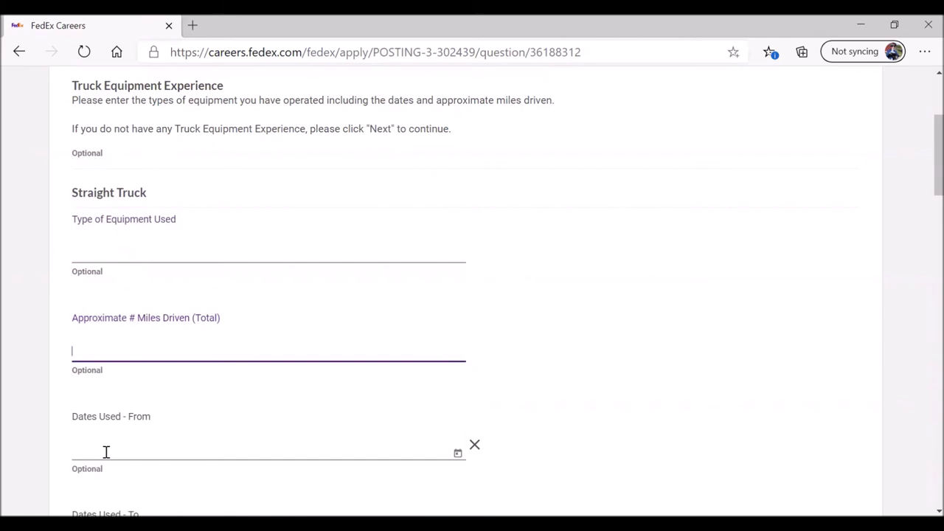
scroll(3, 391, "down", 5)
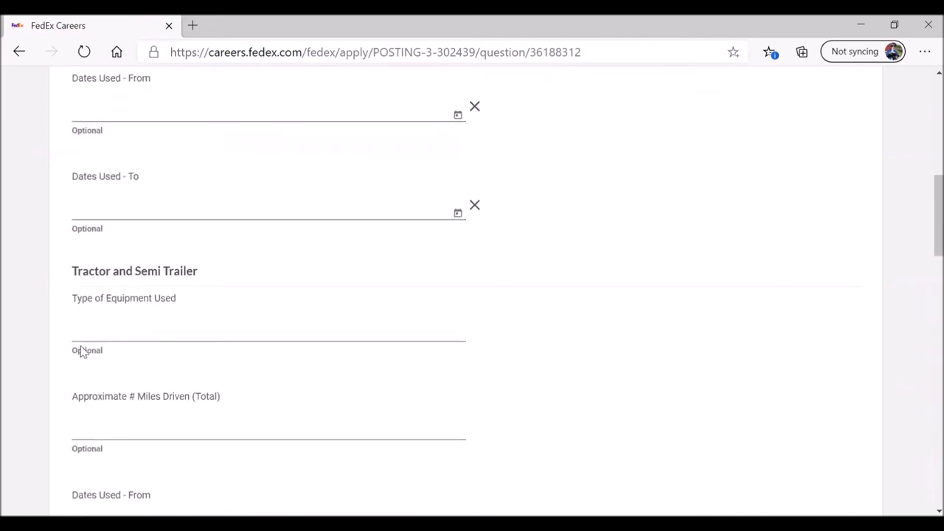
left_click(100, 333)
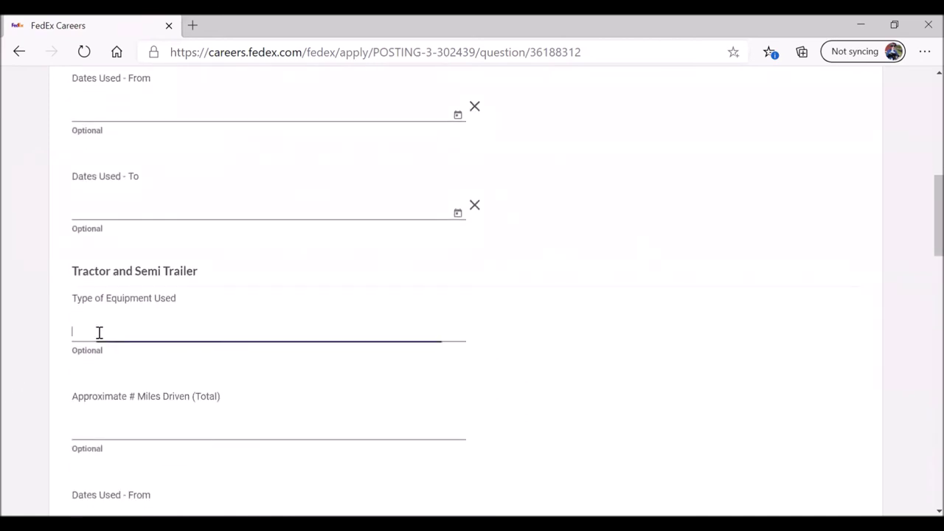
left_click(101, 422)
scroll(18, 361, "down", 3)
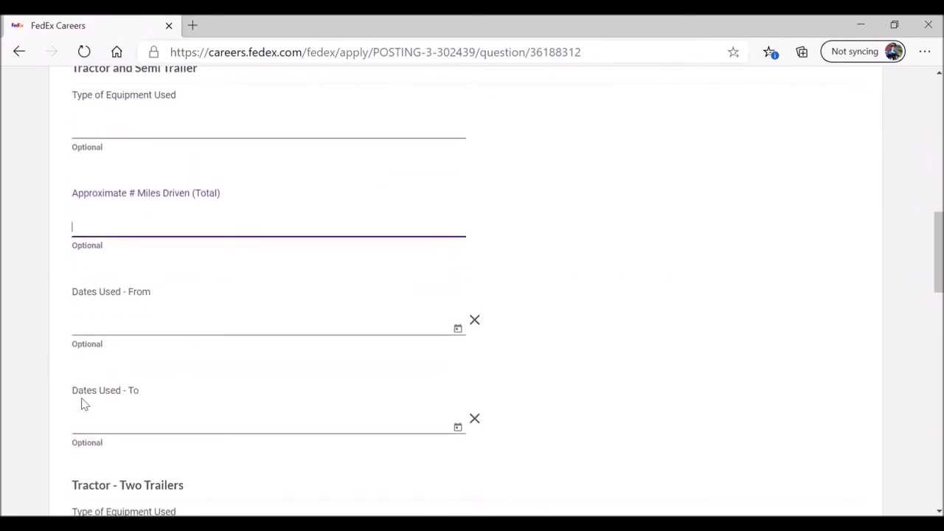
scroll(40, 421, "down", 3)
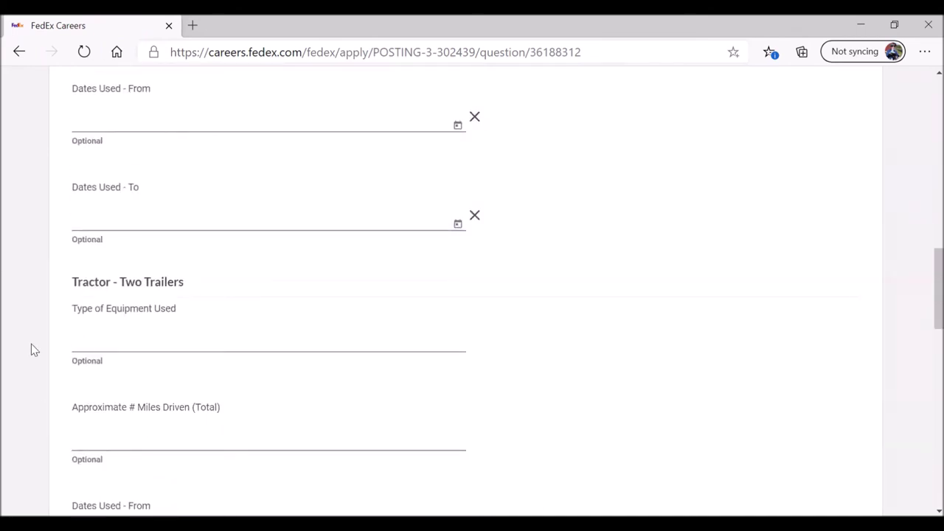
scroll(30, 343, "down", 5)
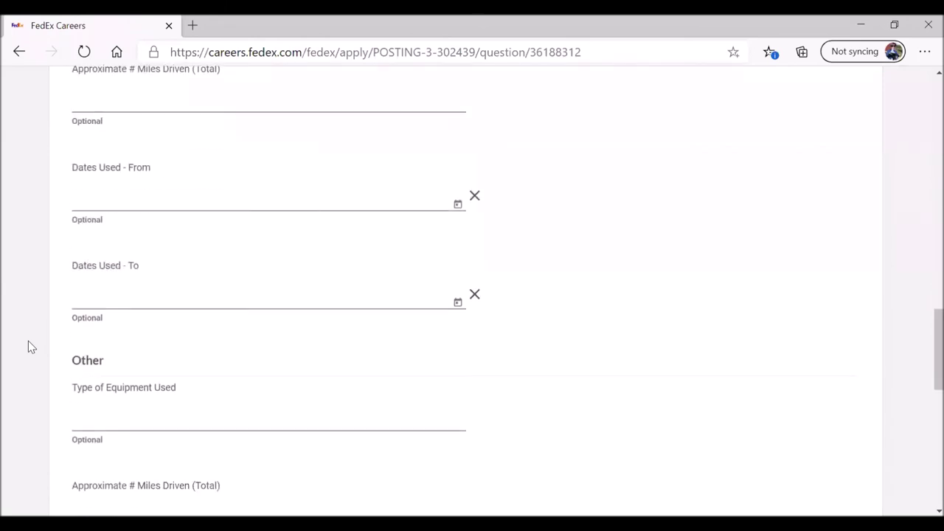
scroll(28, 341, "down", 1)
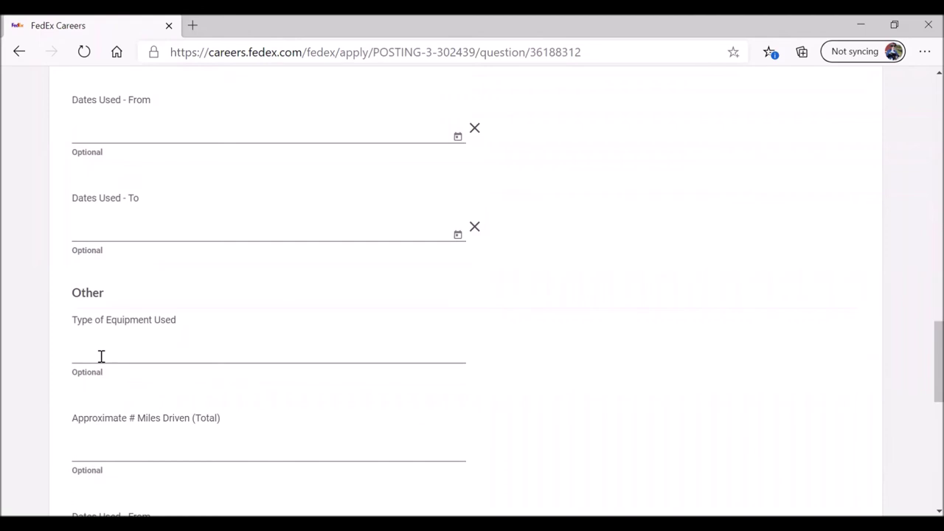
left_click(101, 356)
Step: Enter Passenger van as the Other equipment type with 20,000 approximate miles driven
type("Pas")
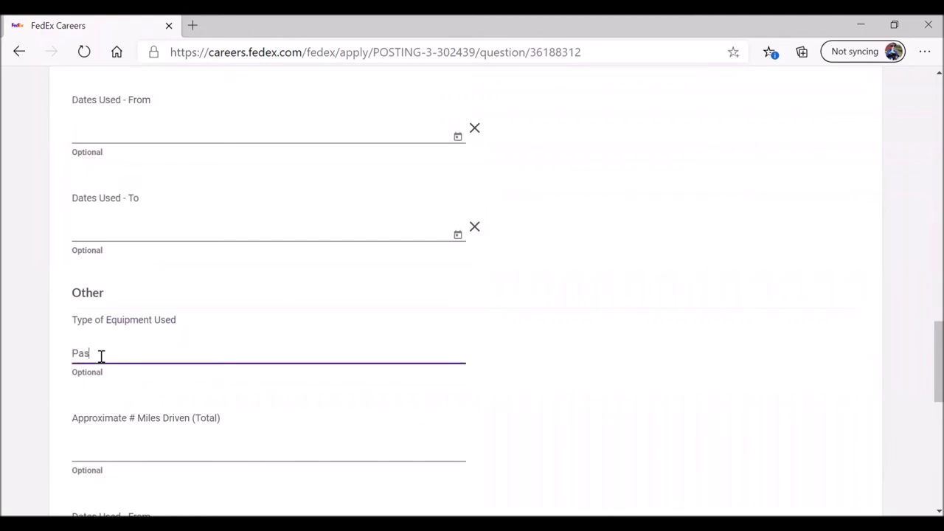
type("senger van")
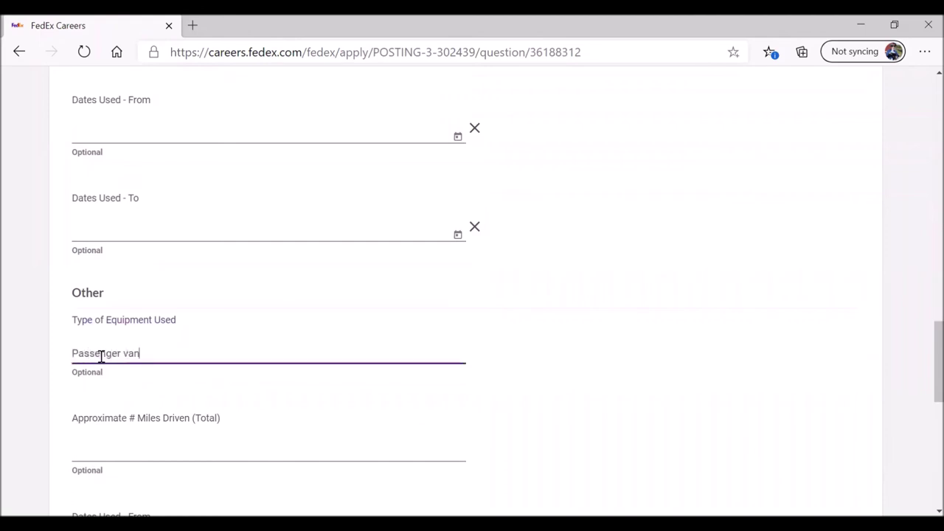
scroll(101, 356, "down", 2)
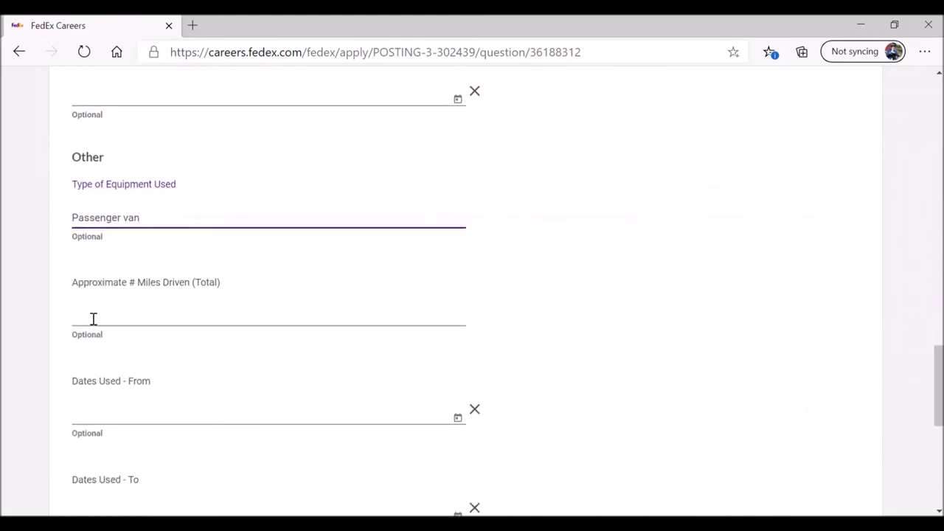
left_click(84, 314)
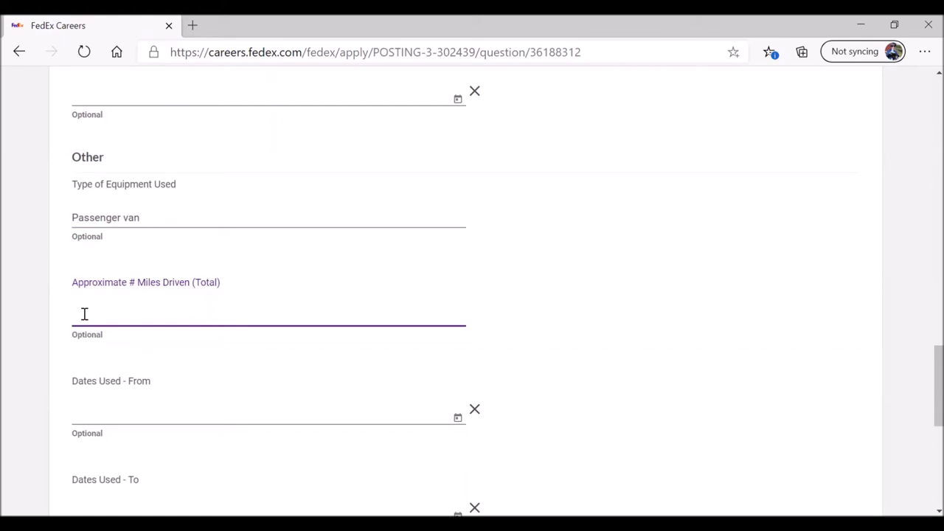
type("200000")
left_click(85, 315)
type(",")
scroll(25, 332, "down", 2)
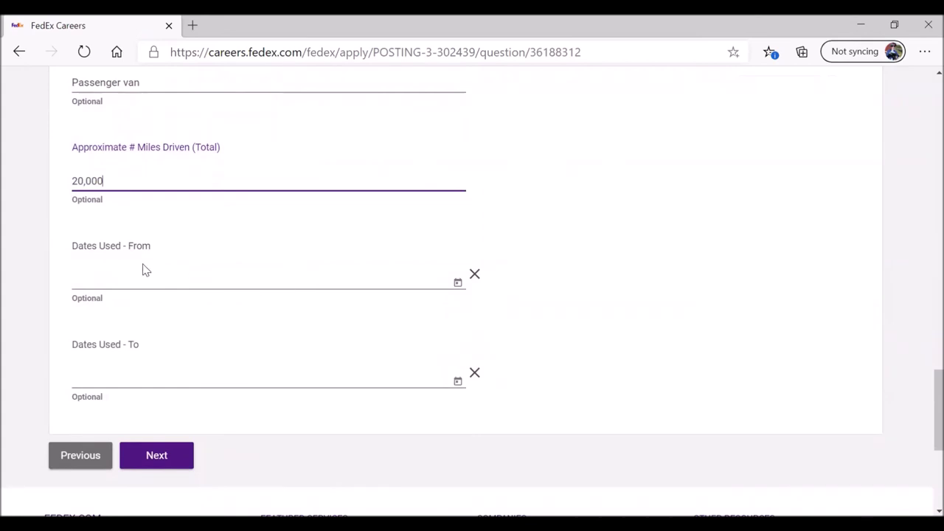
left_click(103, 282)
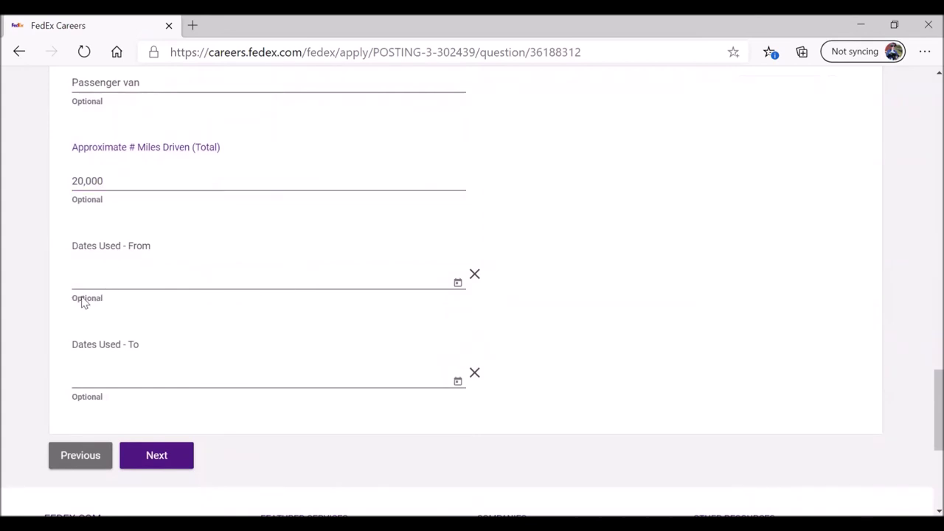
left_click(458, 285)
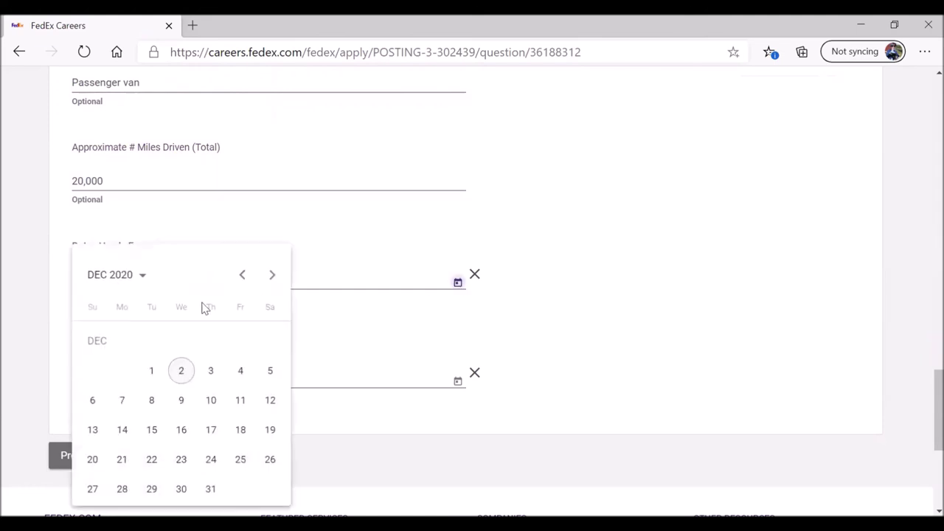
Step: Set the Other equipment Dates Used From to 12/1/1999
left_click(132, 276)
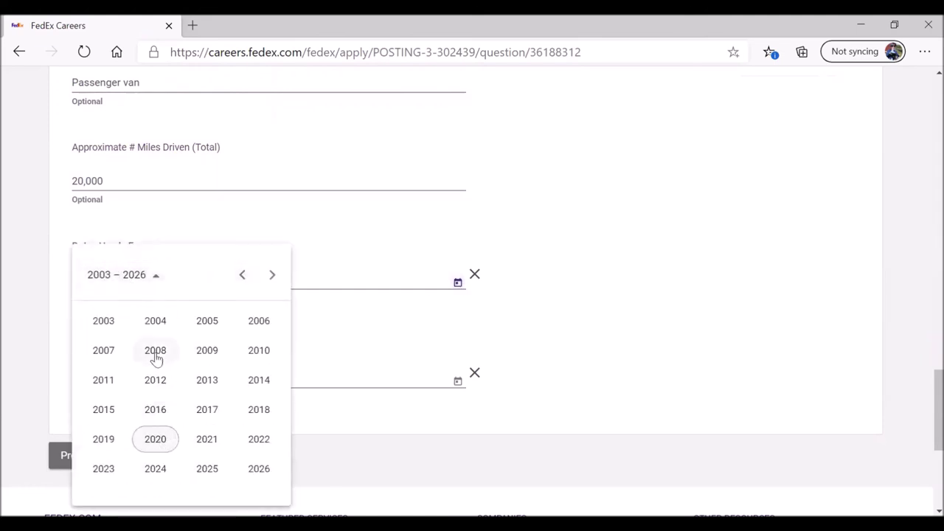
left_click(240, 275)
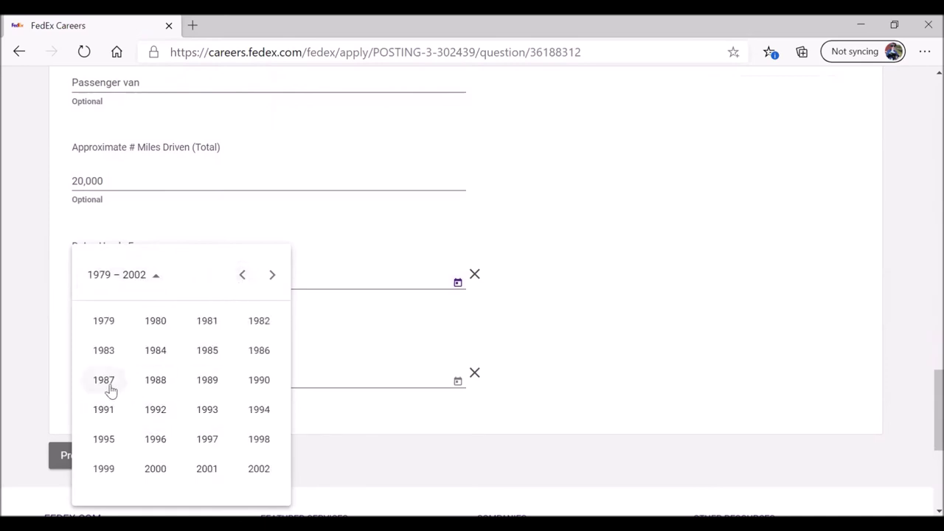
left_click(104, 469)
left_click(258, 410)
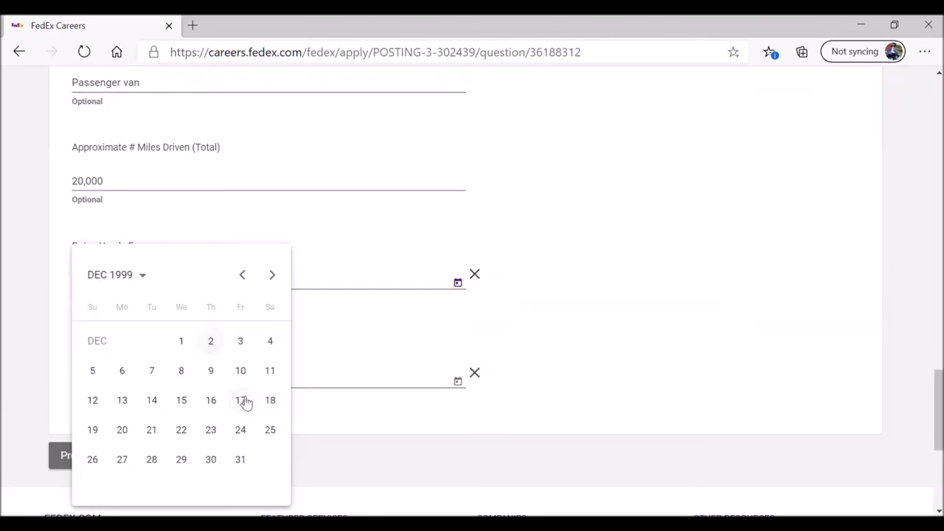
left_click(181, 341)
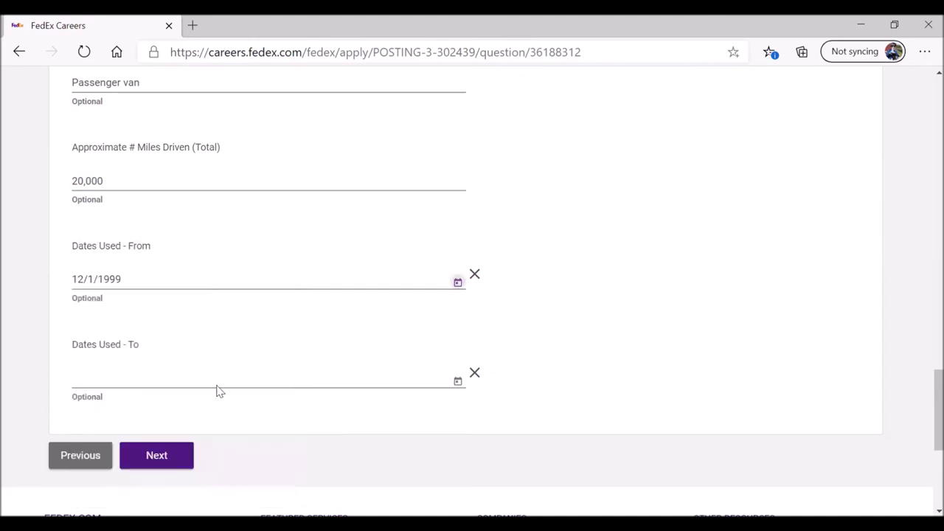
Step: Set the end date to 11/1/2015, then answer No to accidents in the last 3 years
left_click(458, 385)
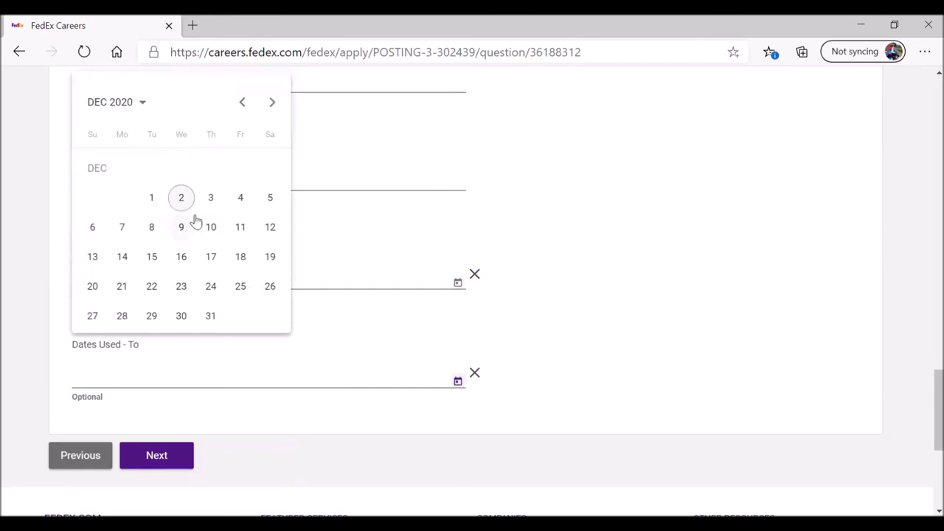
left_click(138, 105)
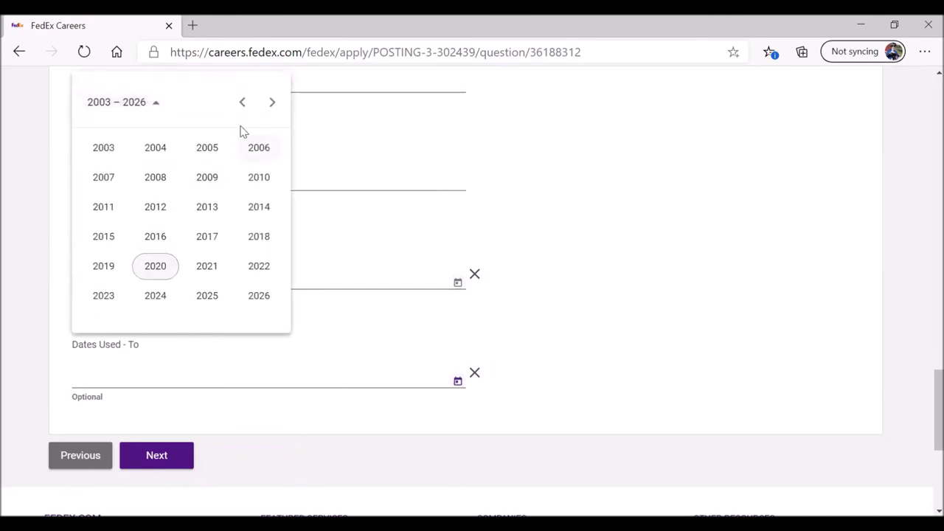
left_click(112, 238)
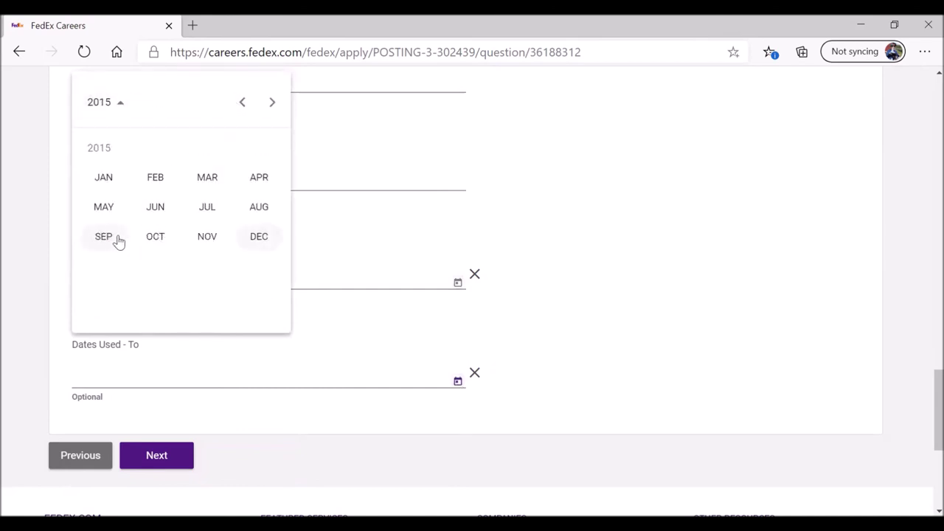
left_click(198, 238)
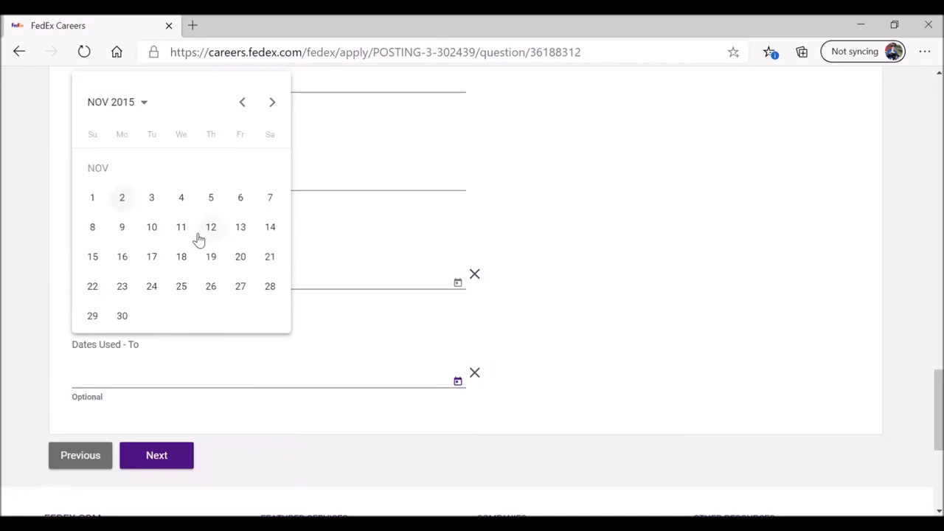
left_click(94, 199)
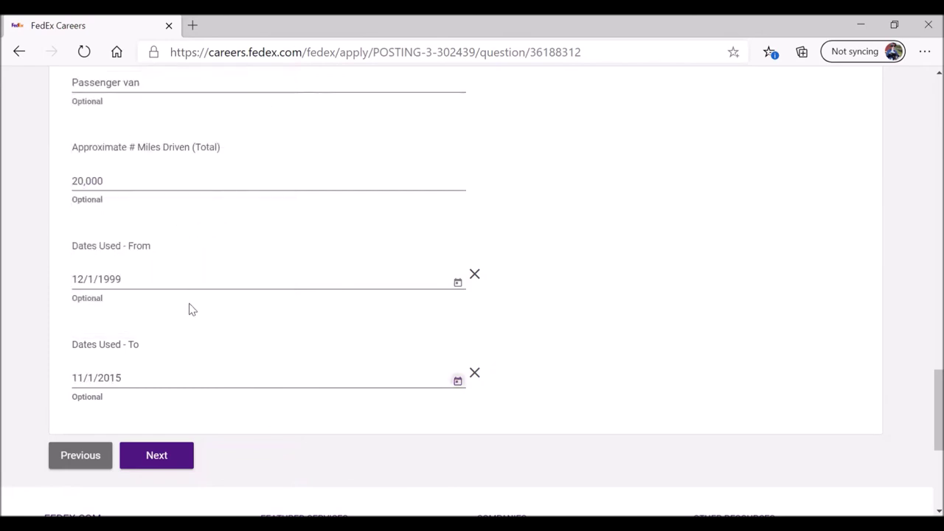
left_click(167, 456)
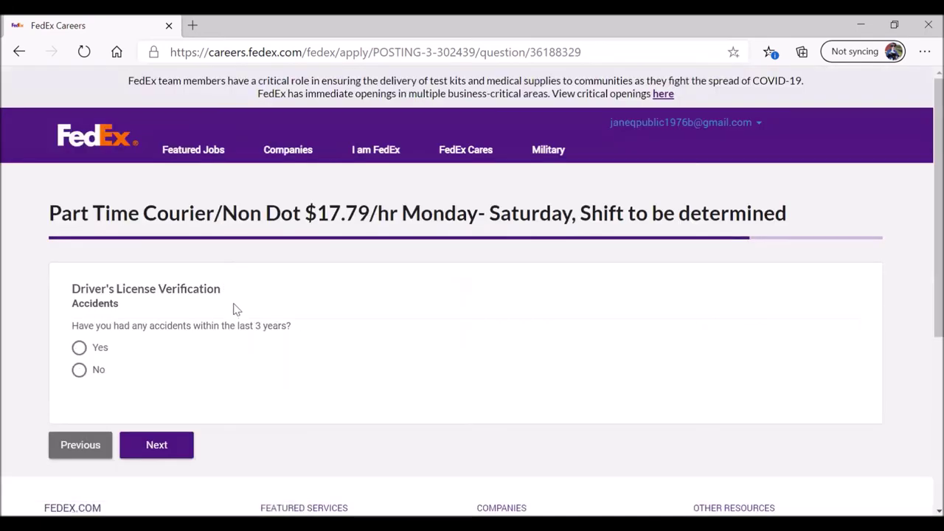
left_click(78, 370)
left_click(165, 449)
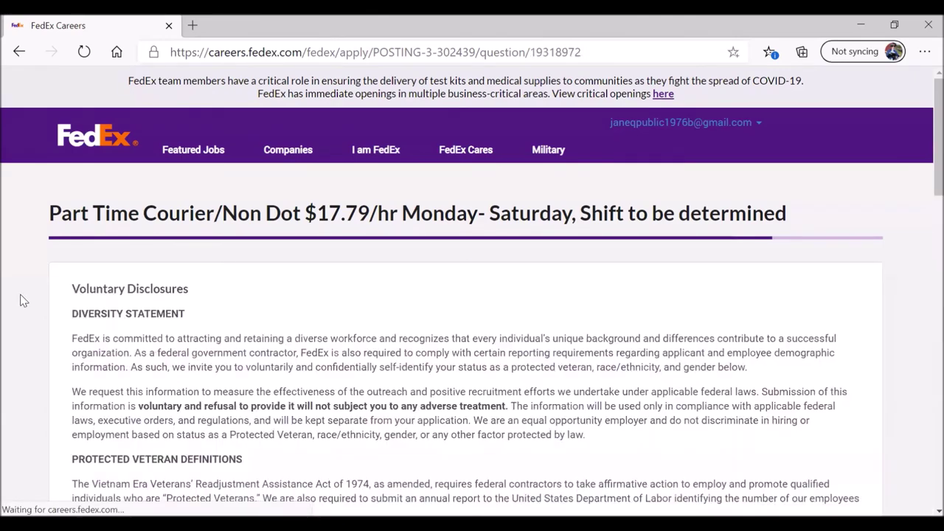
scroll(21, 296, "down", 3)
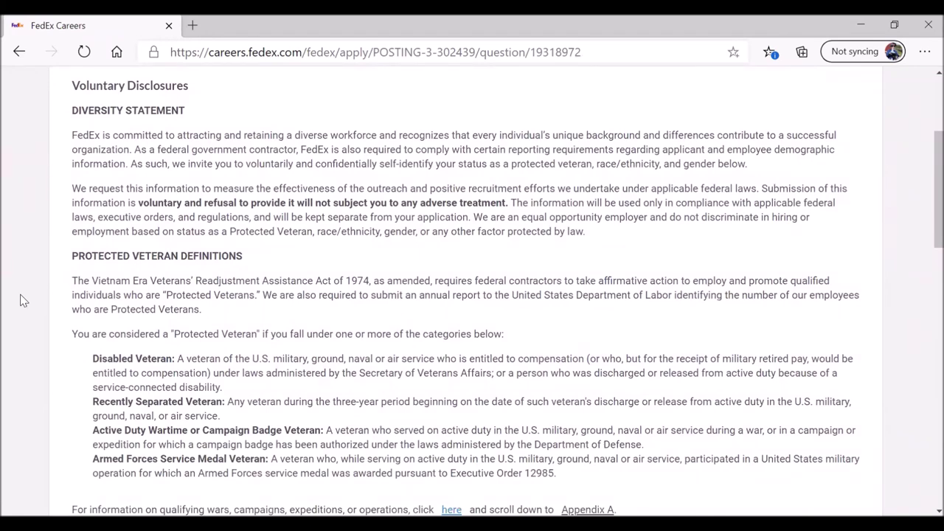
scroll(22, 301, "down", 6)
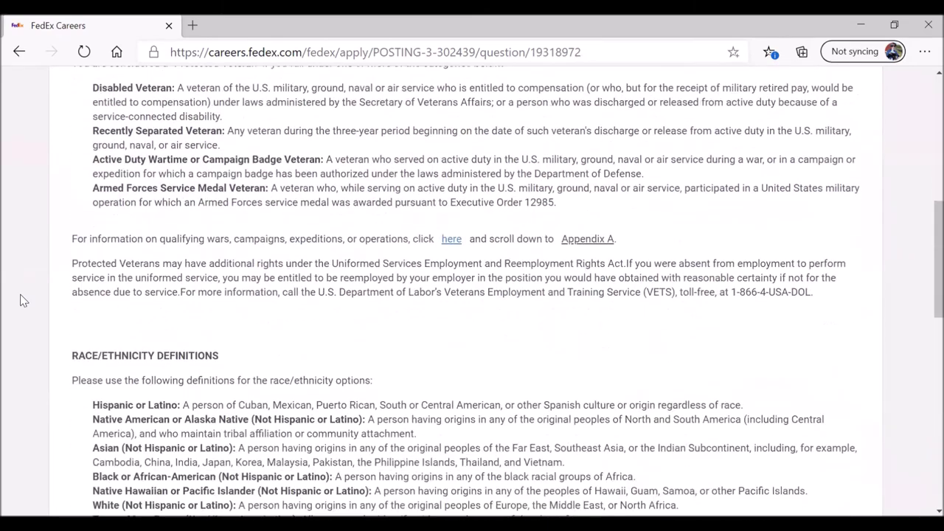
scroll(22, 300, "down", 3)
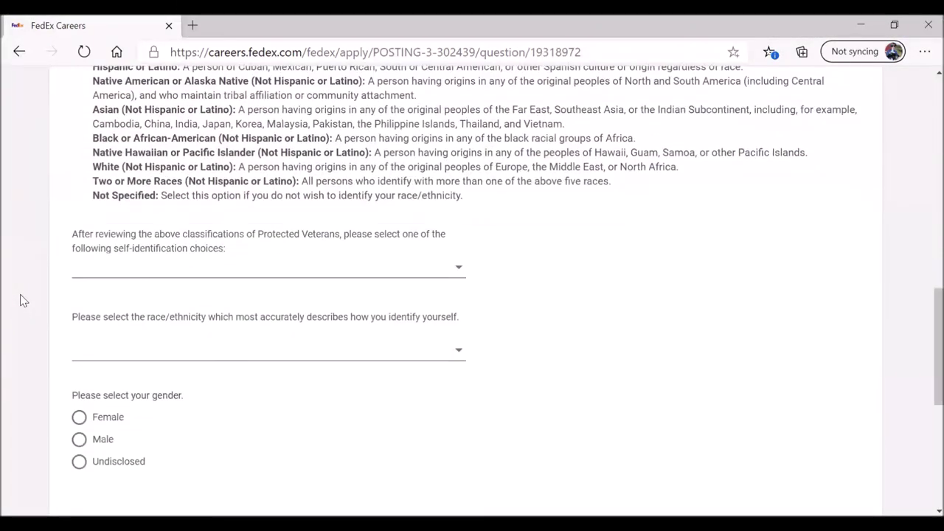
scroll(22, 302, "up", 4)
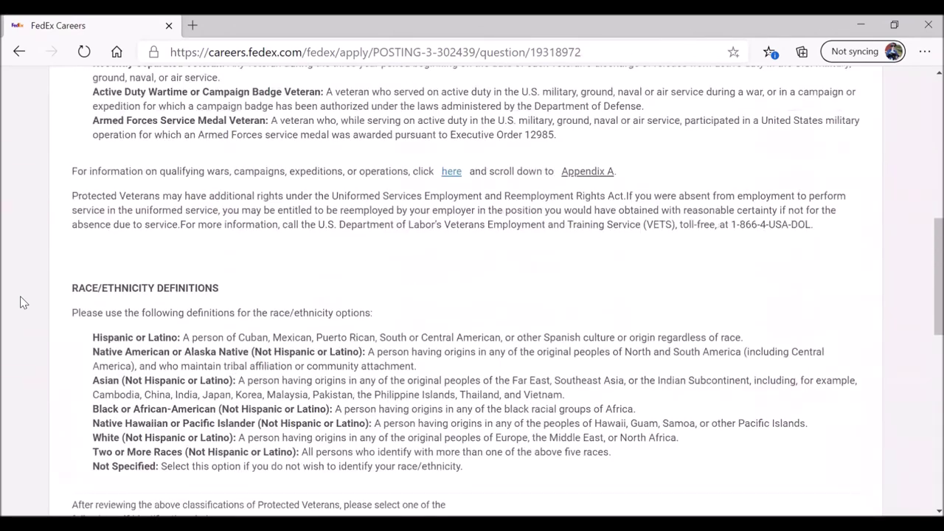
scroll(22, 302, "down", 3)
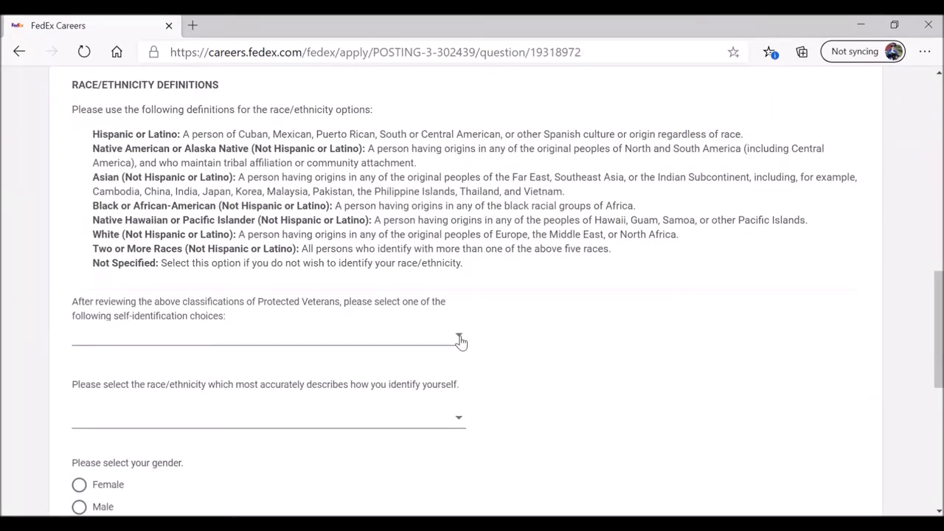
left_click(458, 340)
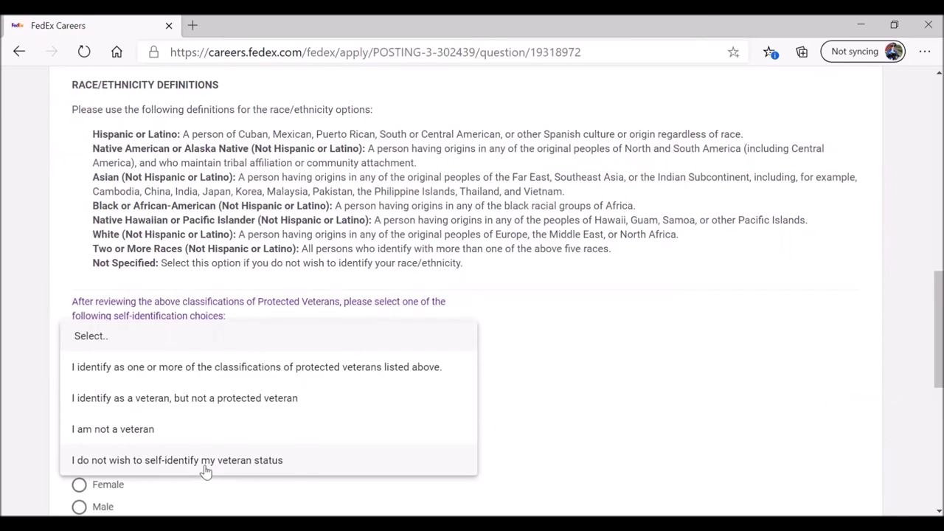
Step: Disclose 'I am not a veteran' and race White (Not Hispanic or Latino)
left_click(190, 434)
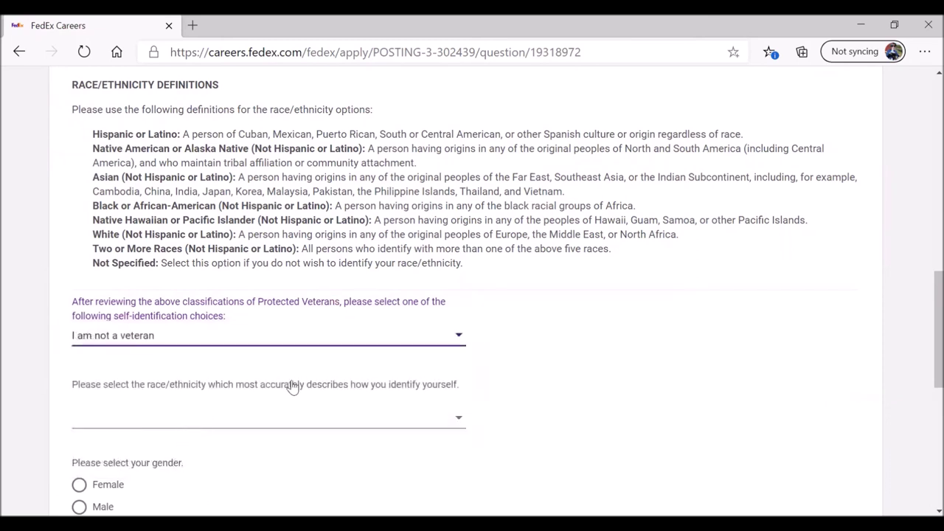
left_click(457, 417)
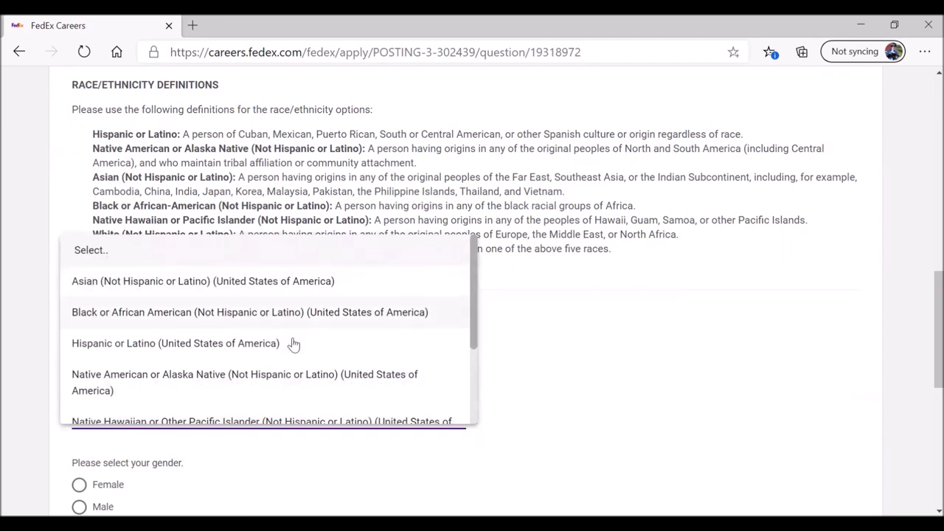
scroll(295, 343, "down", 3)
scroll(254, 355, "down", 1)
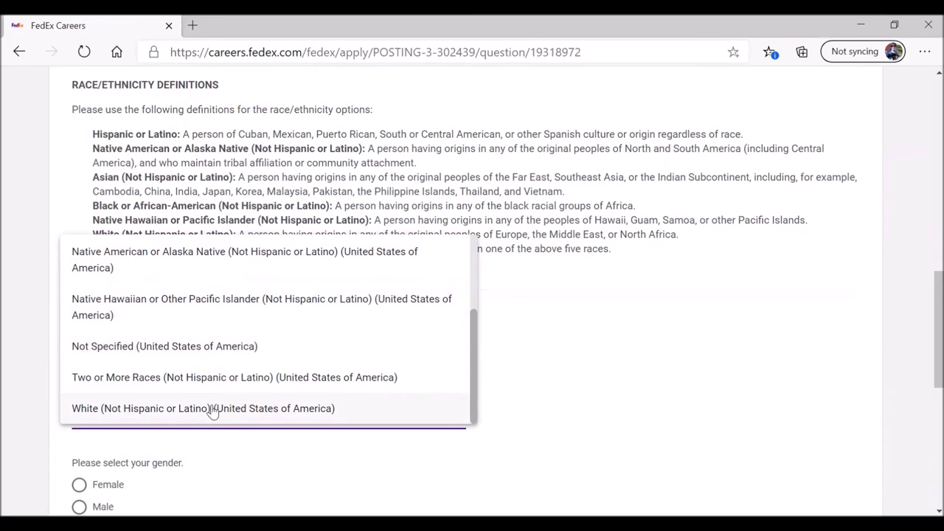
left_click(212, 410)
Step: Set the gender answer to Female and continue to the disability form
scroll(542, 280, "down", 2)
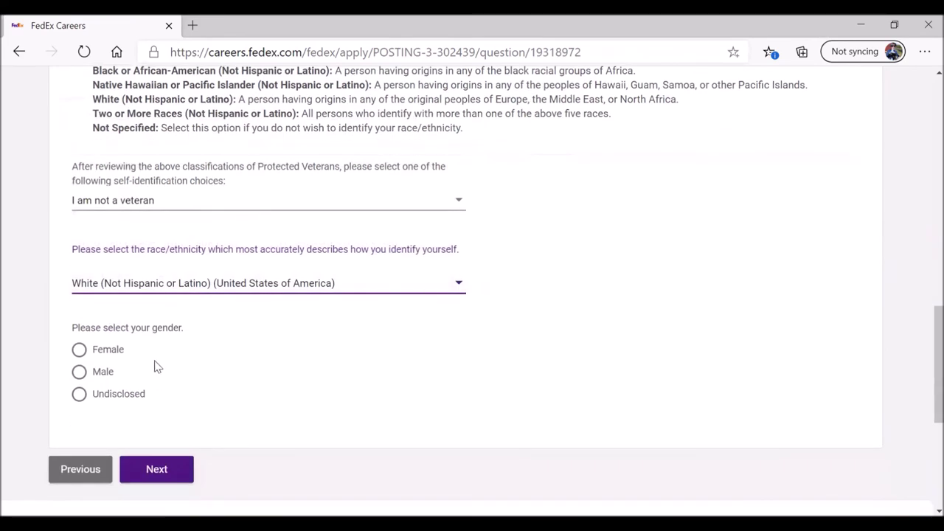
left_click(79, 396)
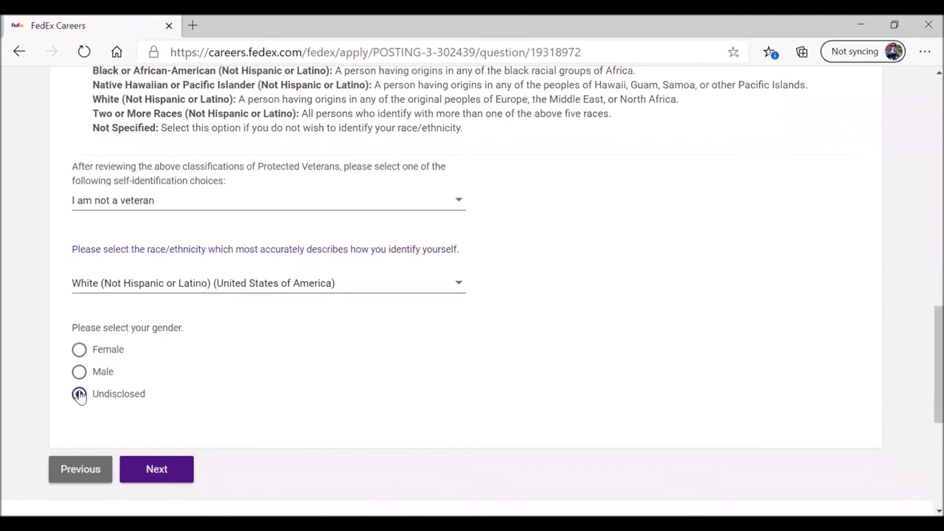
left_click(79, 350)
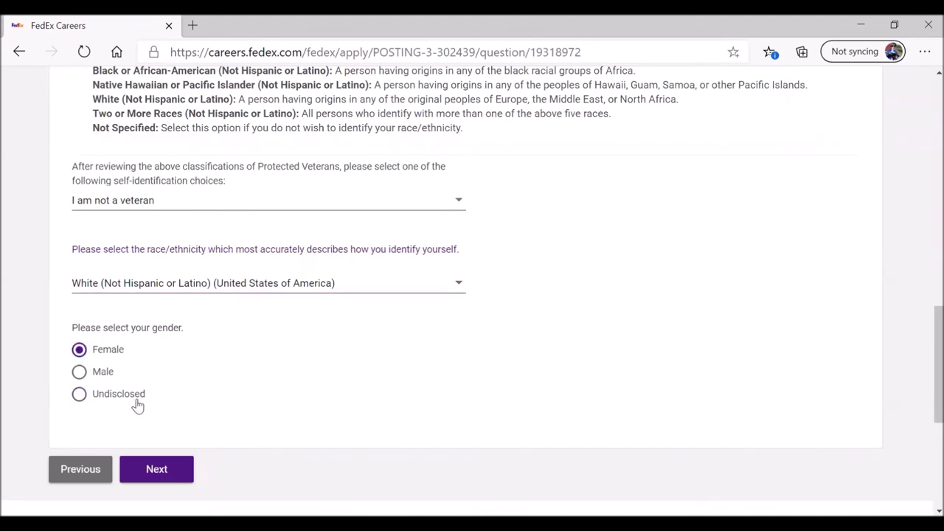
left_click(156, 471)
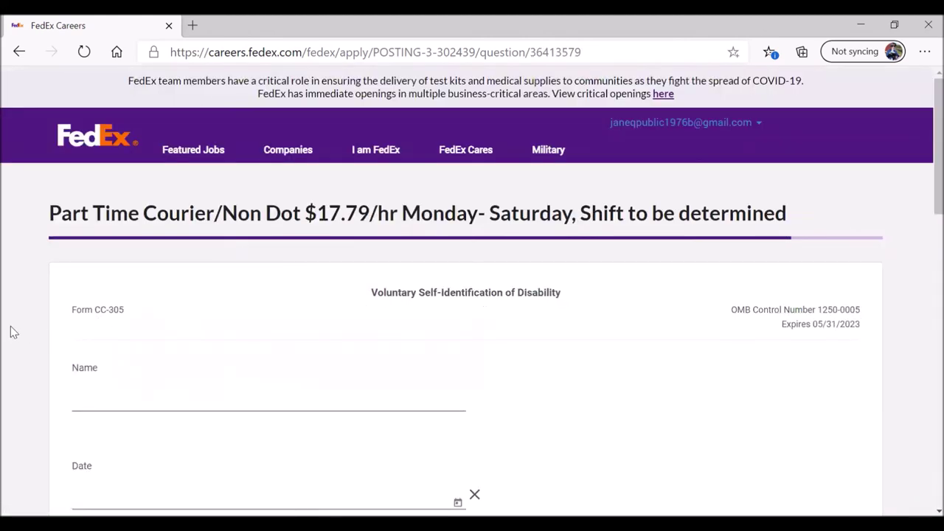
Step: Read the disability form and enter the applicant's full name in the Name field
scroll(10, 331, "down", 2)
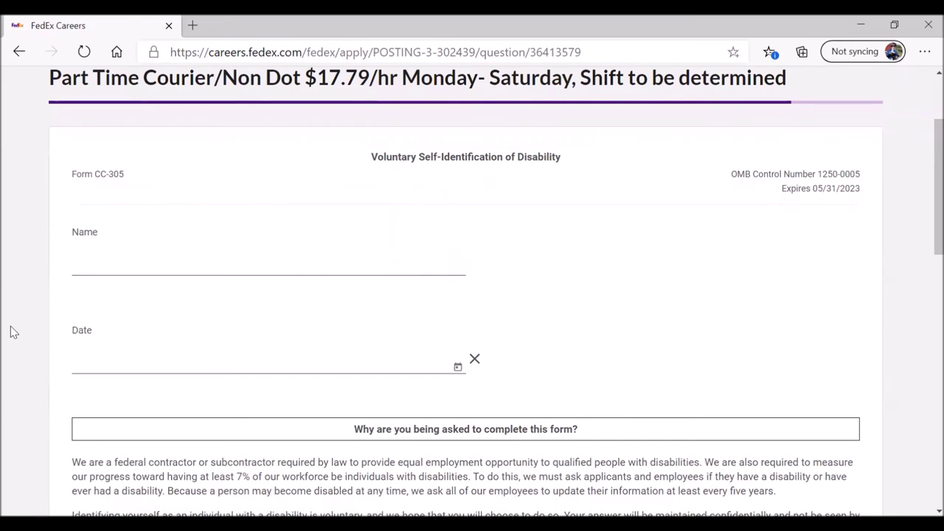
scroll(11, 332, "down", 2)
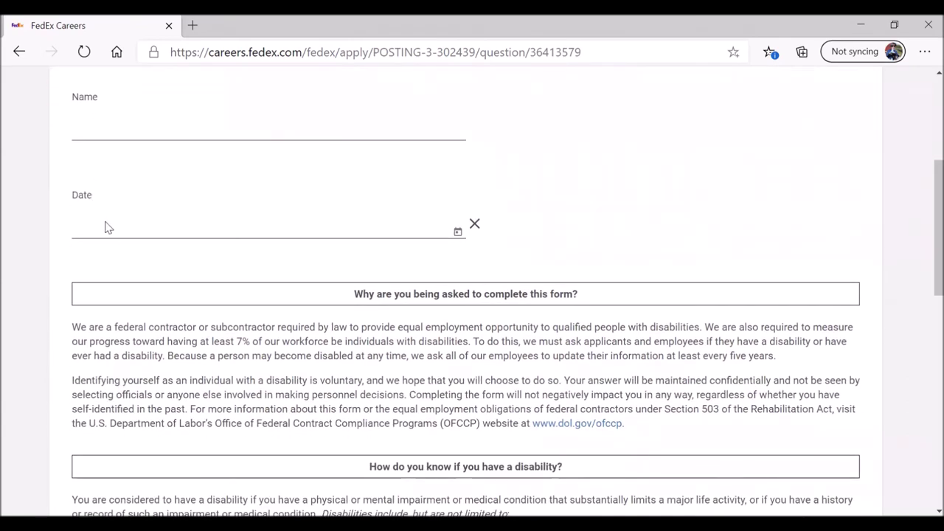
scroll(37, 247, "down", 2)
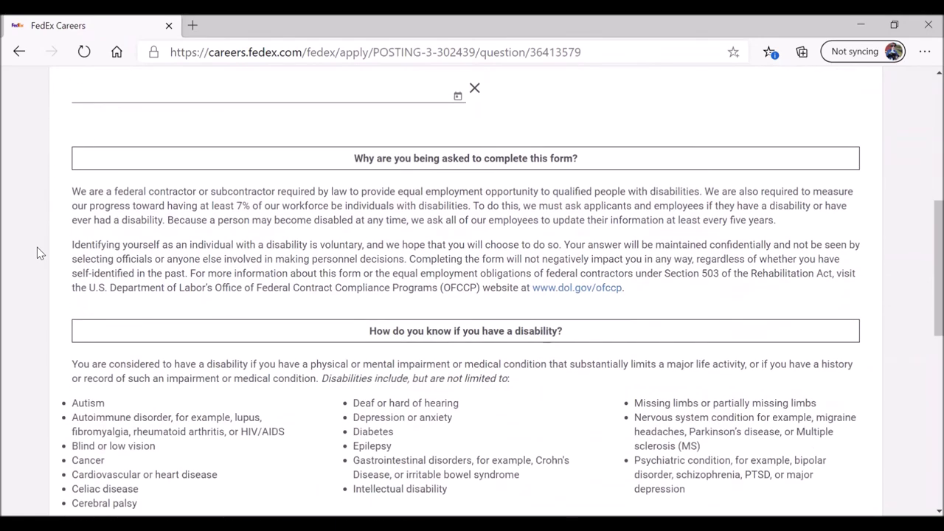
scroll(37, 247, "down", 1)
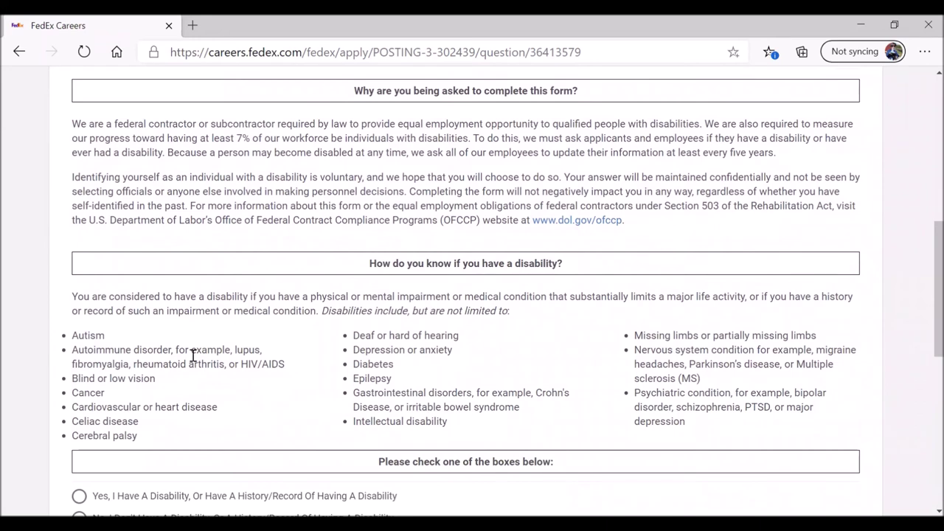
left_click_drag(74, 335, 699, 423)
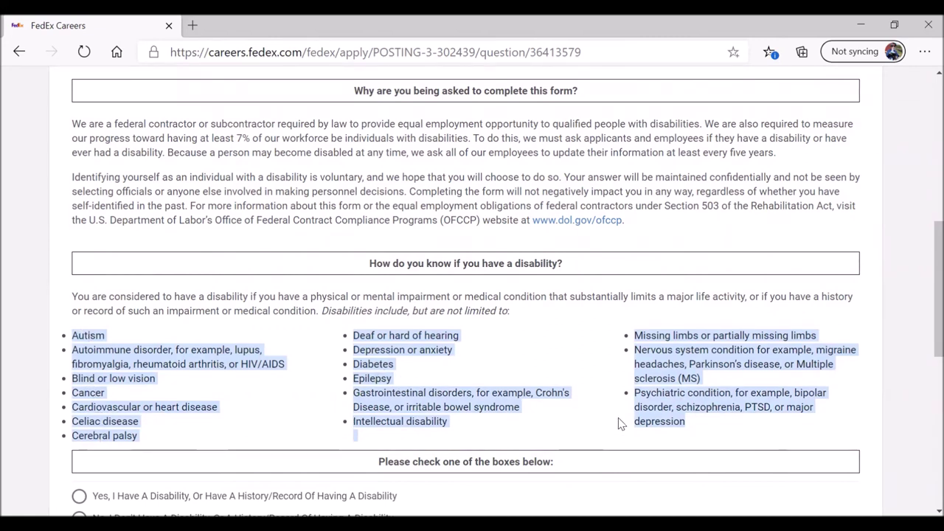
scroll(22, 282, "up", 4)
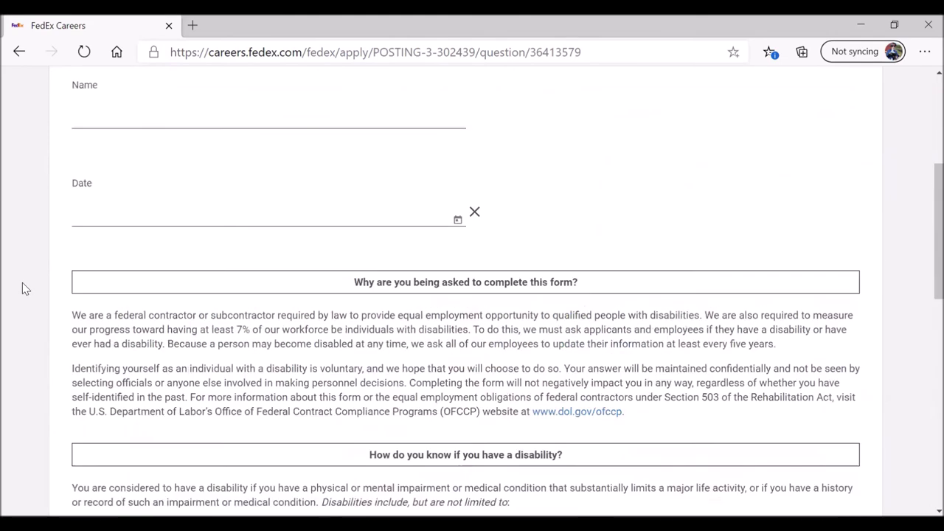
left_click(97, 200)
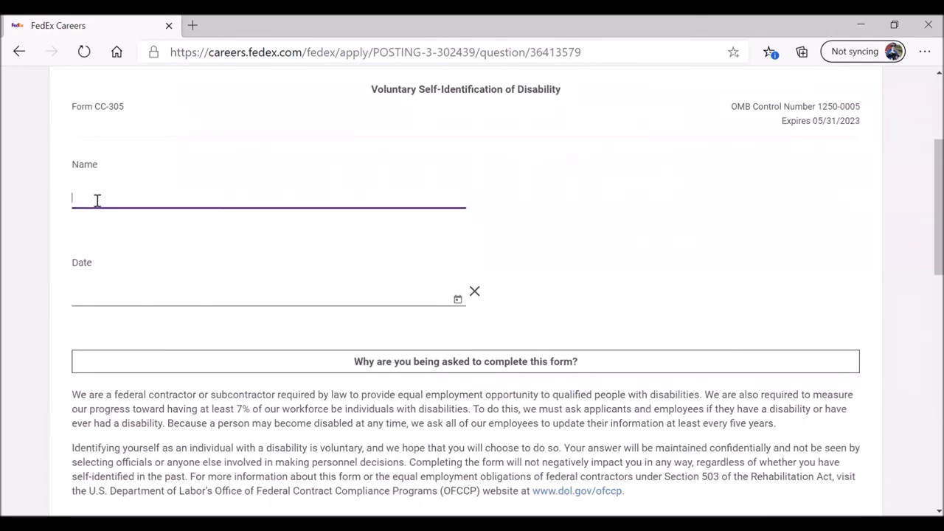
type("Jane Public")
Step: Set the date to December 2, 2020, answer 'No, I Don't Have A Disability', and submit
left_click(457, 299)
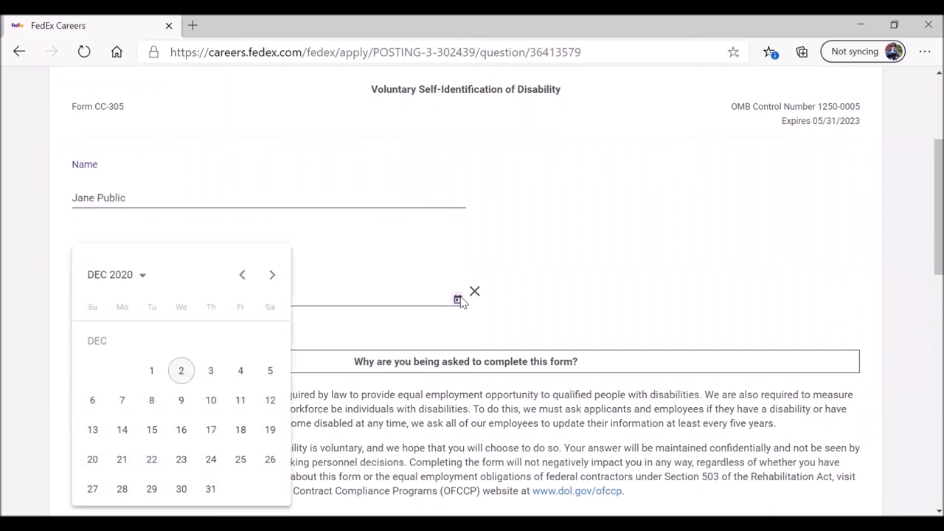
left_click(183, 372)
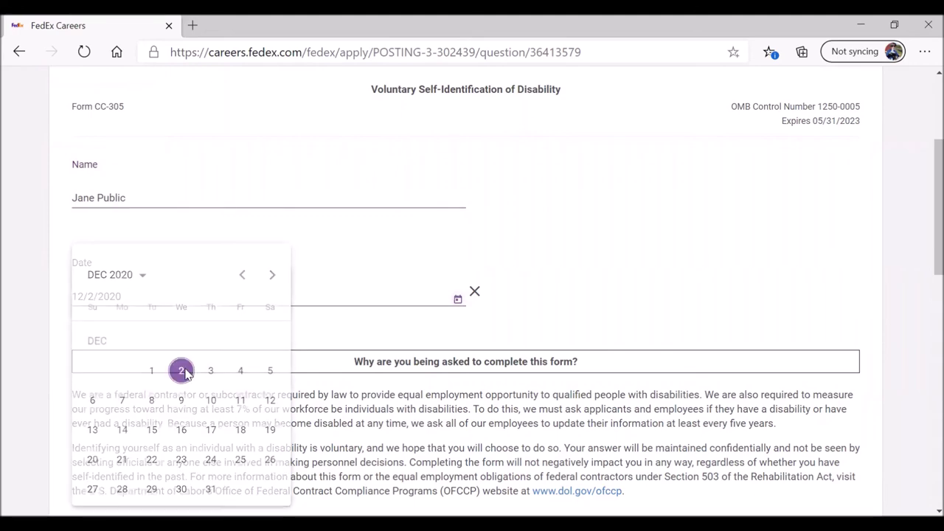
scroll(46, 312, "down", 6)
scroll(10, 304, "down", 1)
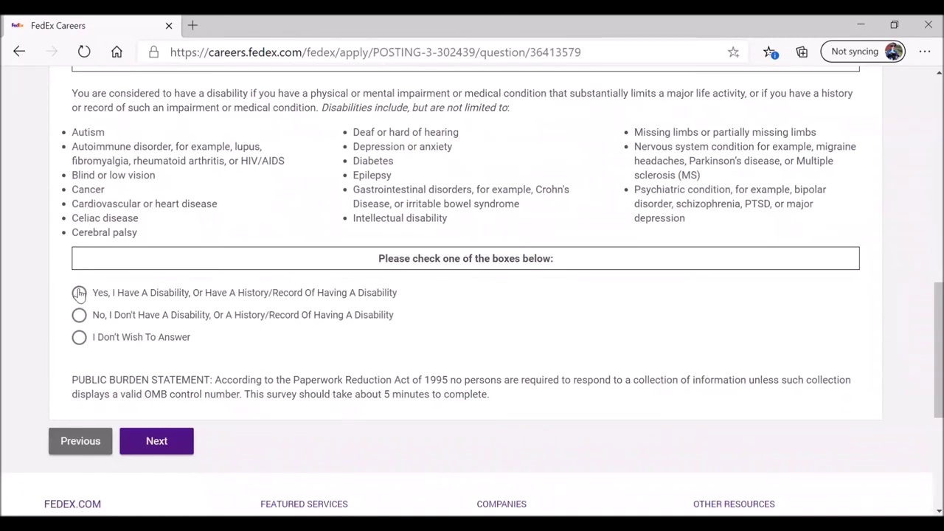
left_click(79, 293)
left_click(78, 316)
left_click_drag(72, 133, 679, 227)
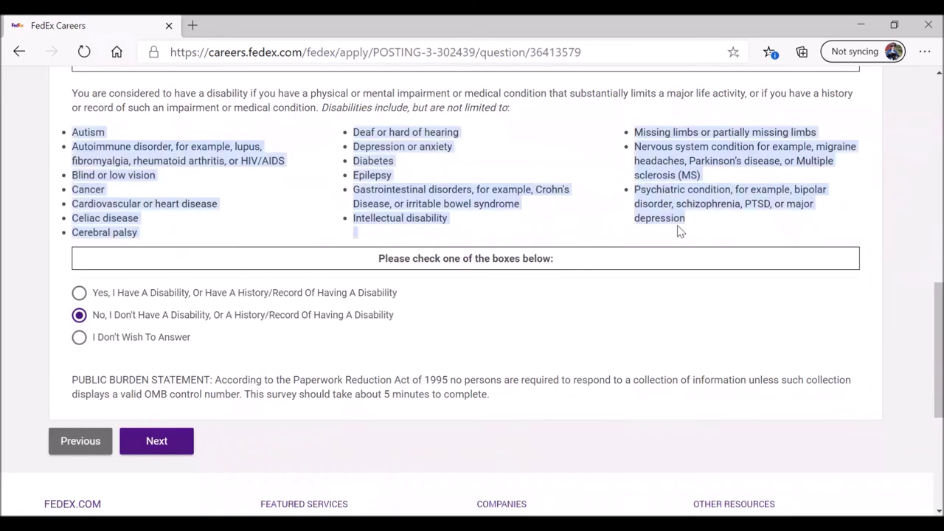
left_click(157, 442)
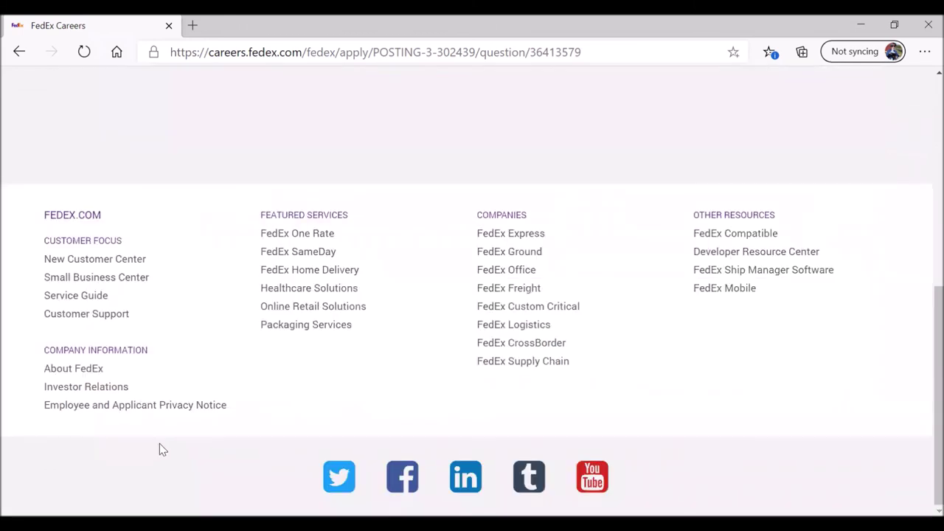
Step: Read the FCRA rights summary, mark 'I understand', and continue
scroll(38, 351, "down", 2)
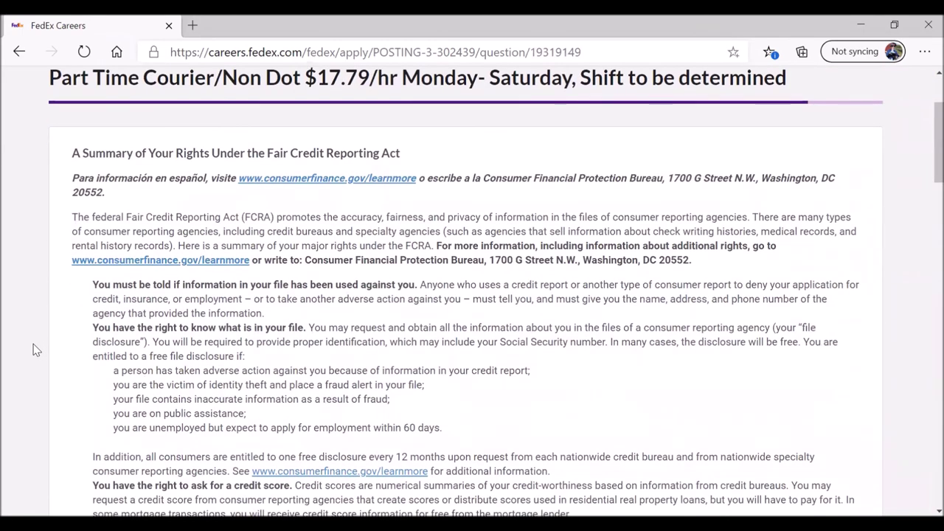
scroll(35, 350, "down", 2)
scroll(35, 349, "down", 5)
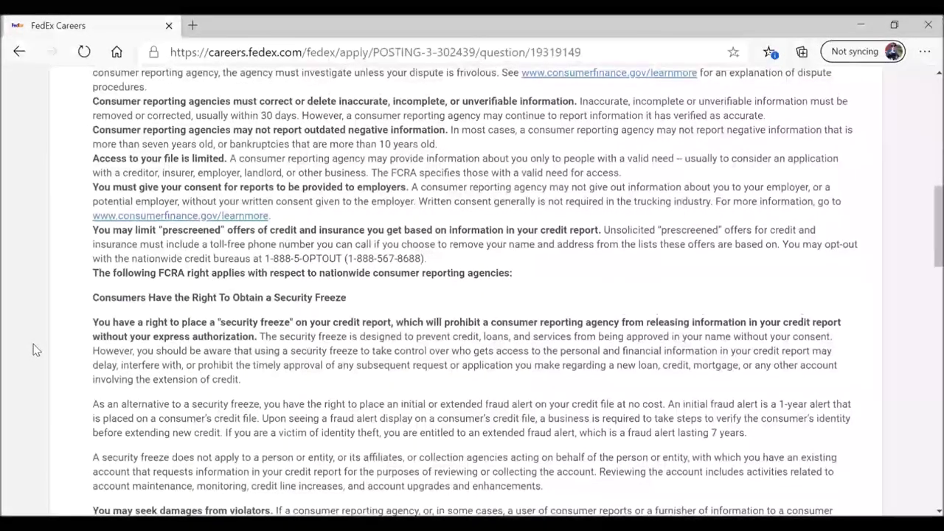
scroll(34, 350, "up", 7)
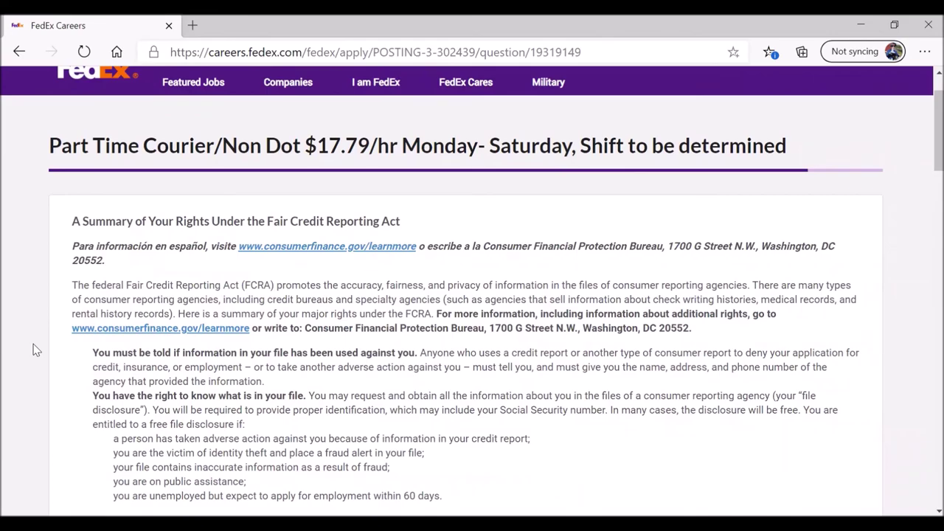
scroll(33, 350, "down", 10)
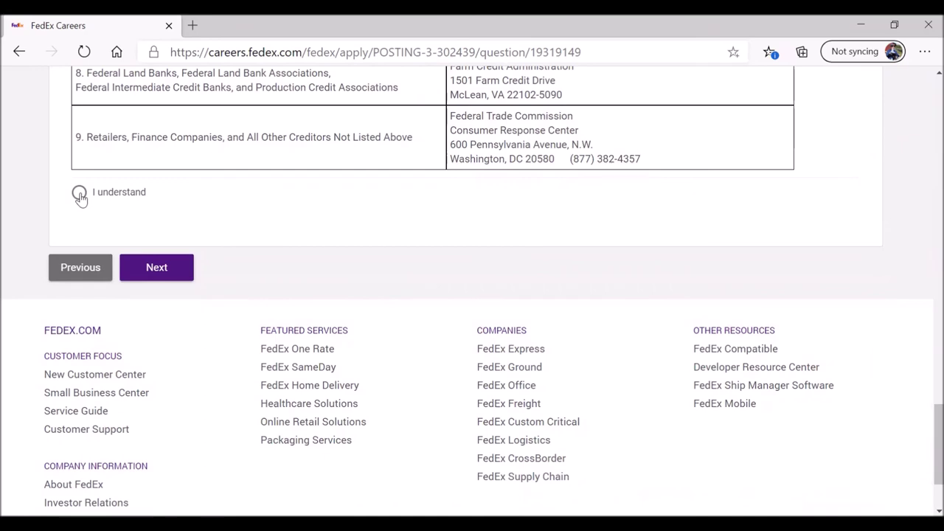
left_click(78, 194)
left_click(178, 270)
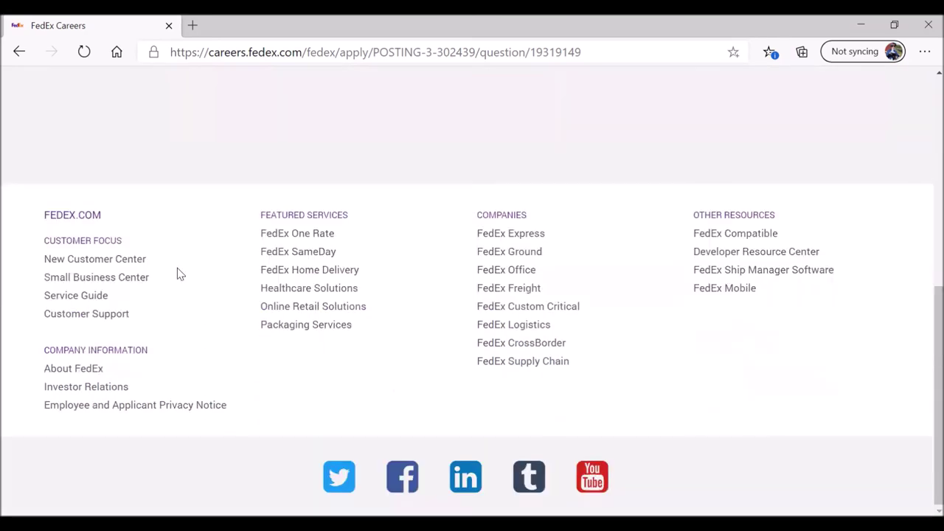
Step: Read the FCRA Disclosure, mark 'I understand', and move on to the Authorization page
scroll(20, 310, "down", 2)
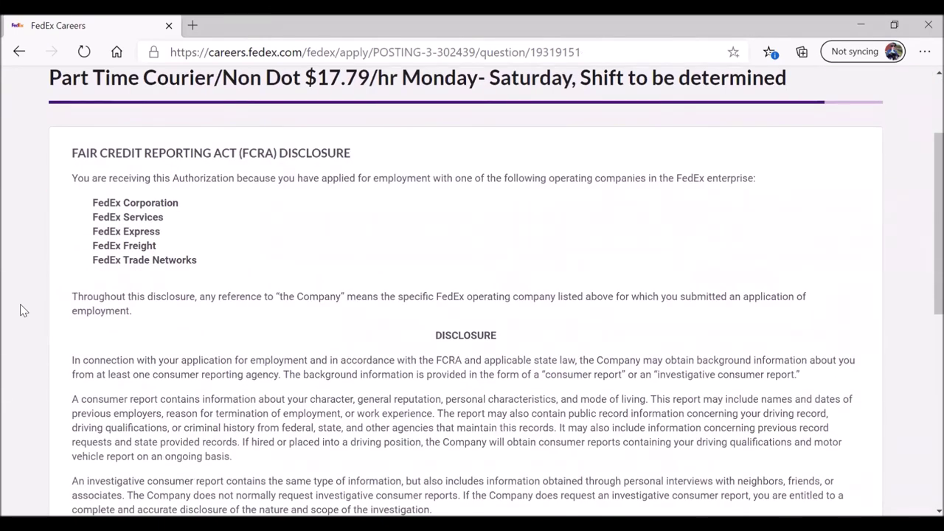
scroll(20, 305, "down", 2)
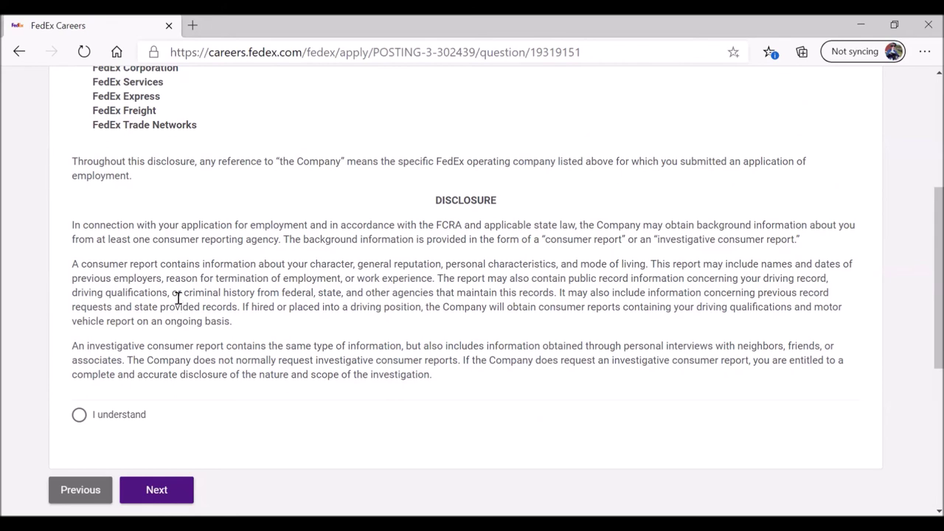
left_click_drag(70, 225, 464, 379)
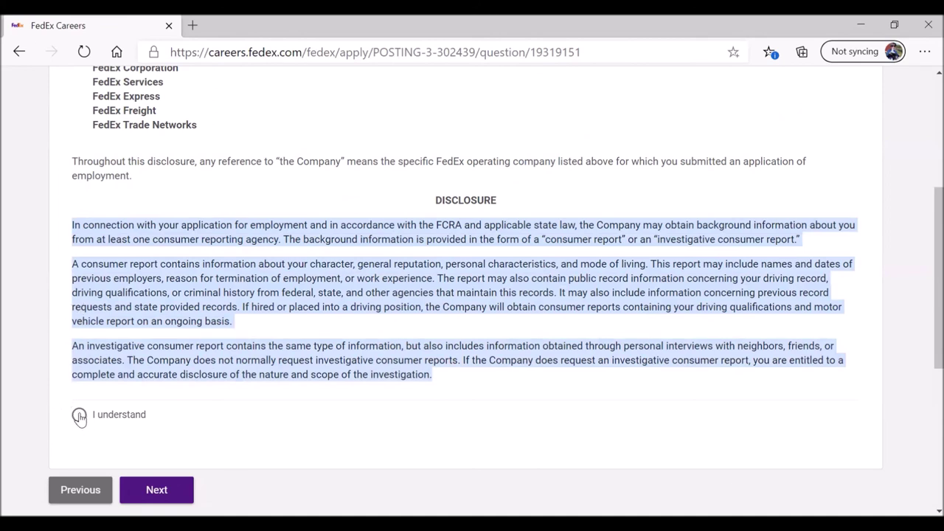
left_click(79, 416)
left_click(164, 494)
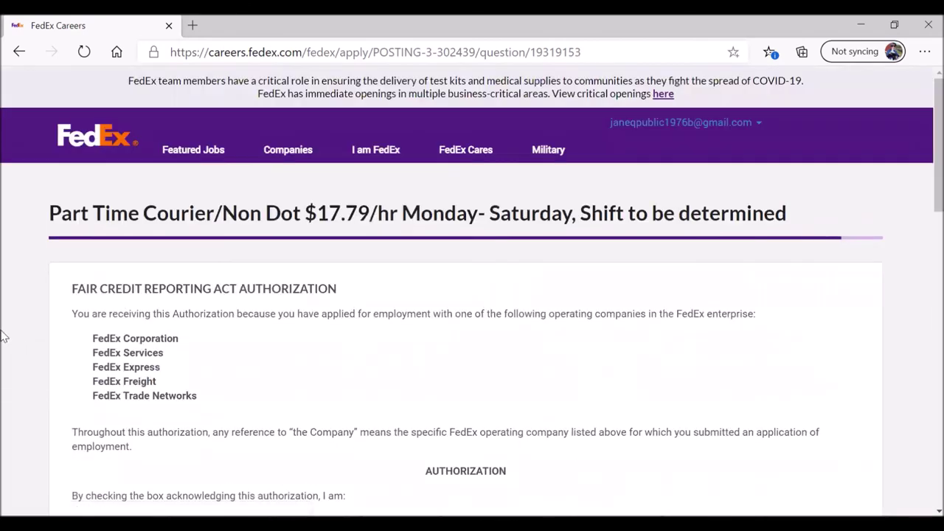
Step: Read the FCRA authorization and state notices, then select 'I authorize' for the background check
scroll(4, 337, "down", 2)
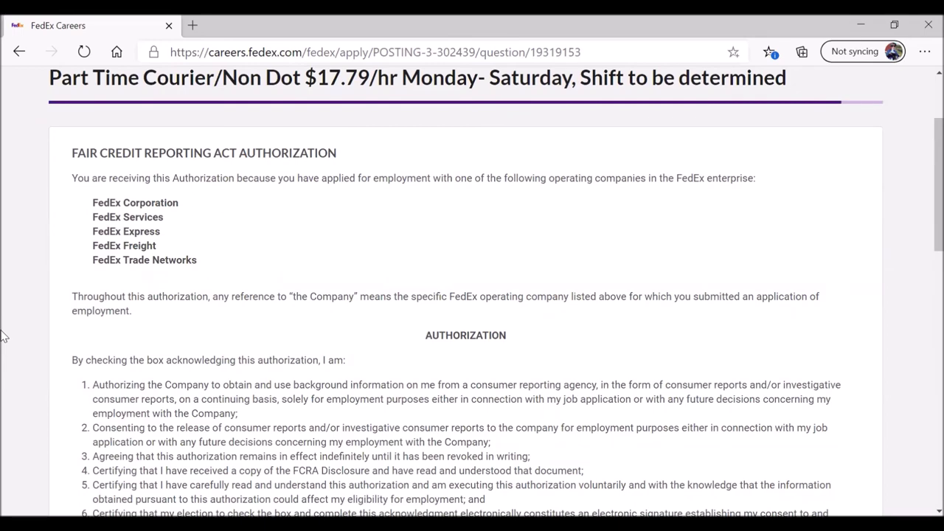
scroll(4, 336, "down", 2)
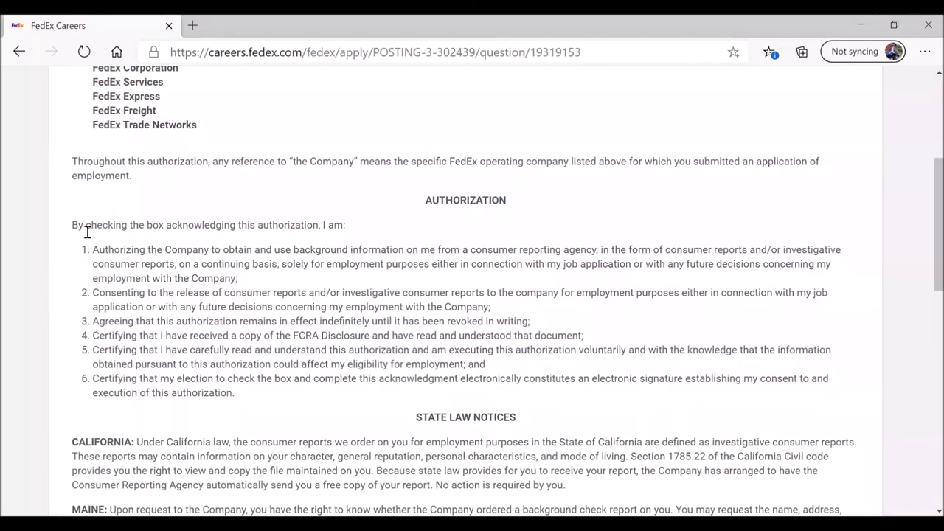
left_click_drag(94, 250, 249, 280)
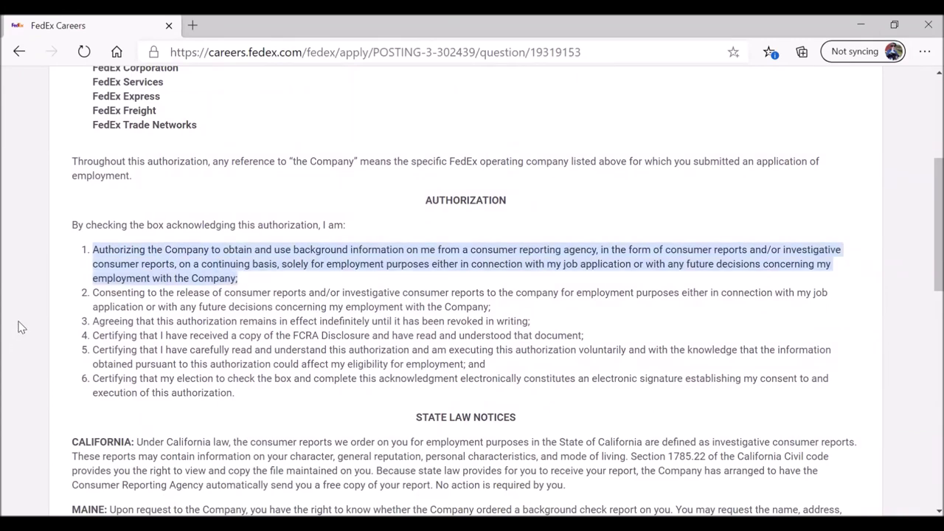
scroll(21, 327, "down", 4)
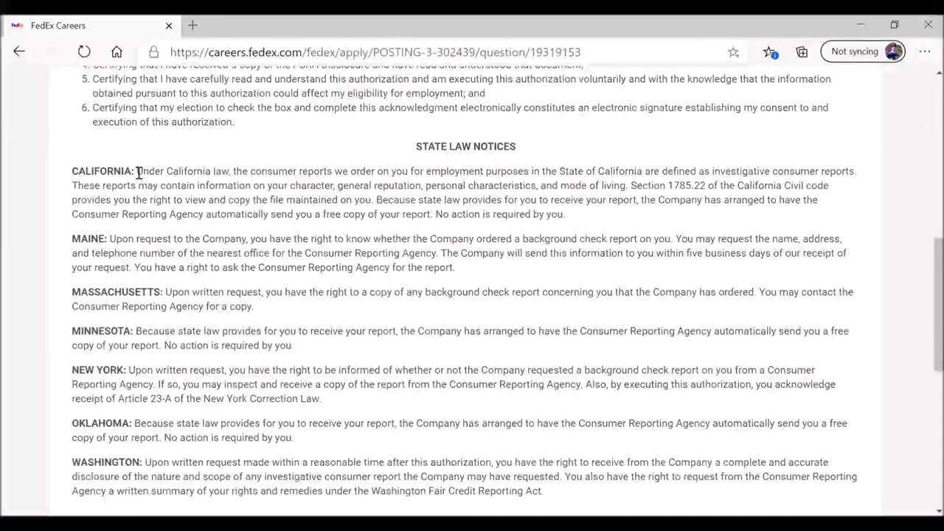
left_click_drag(135, 171, 572, 494)
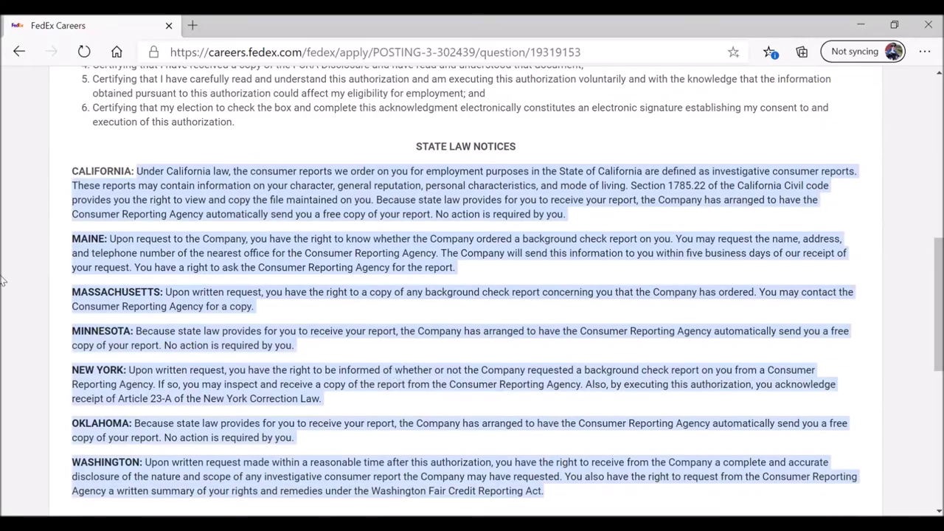
scroll(13, 276, "down", 1)
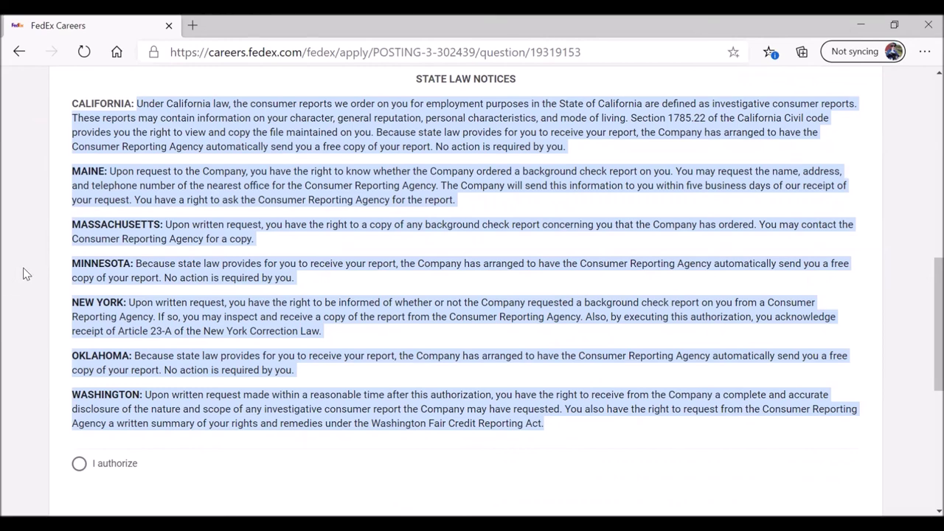
left_click(79, 463)
scroll(40, 331, "down", 1)
scroll(40, 331, "down", 2)
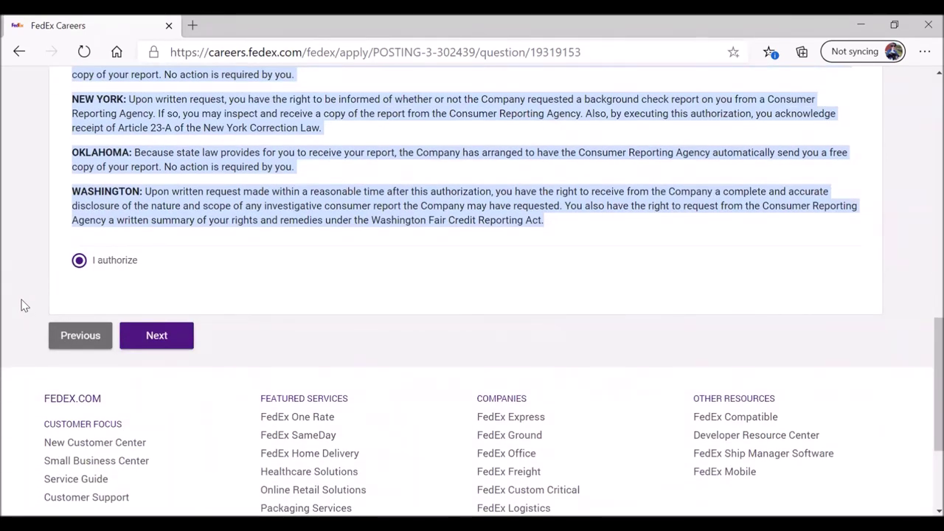
left_click(156, 335)
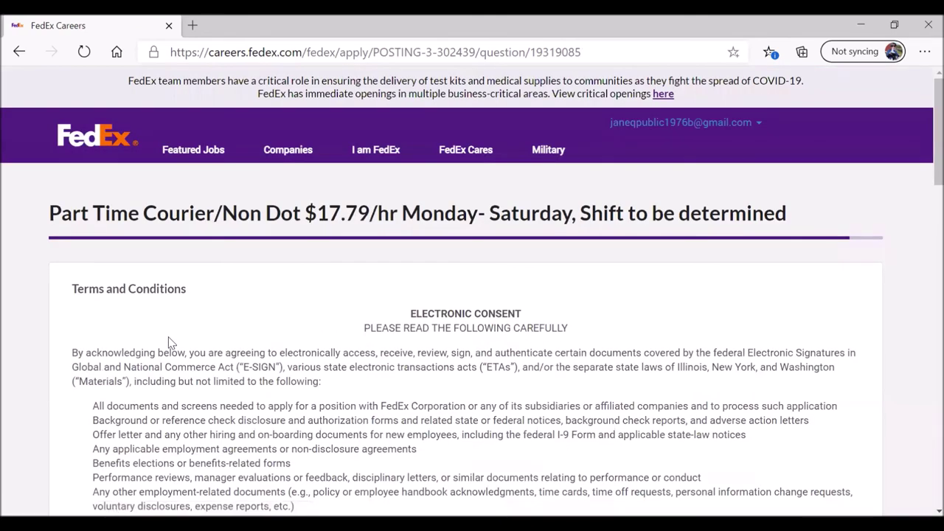
Step: Read the Terms and Conditions and certify the application entries are true and complete
scroll(168, 343, "down", 2)
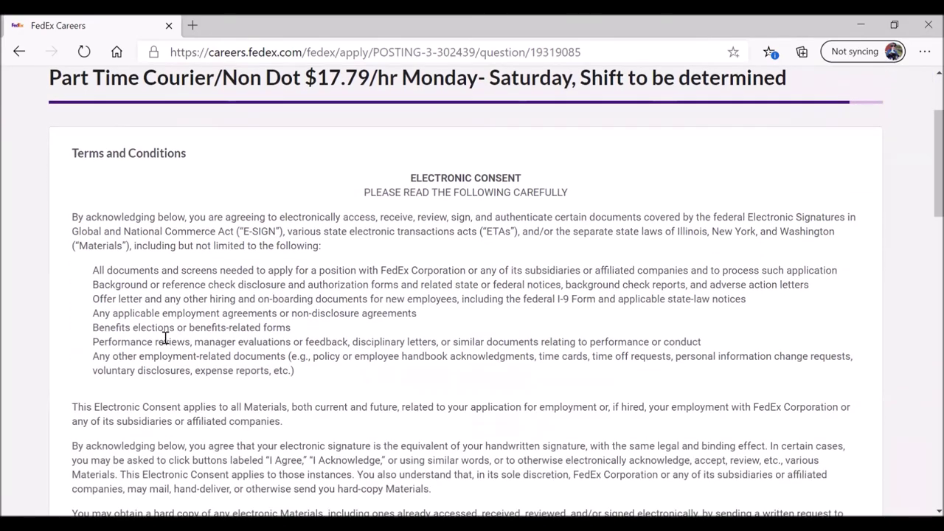
scroll(165, 343, "down", 2)
scroll(32, 316, "down", 4)
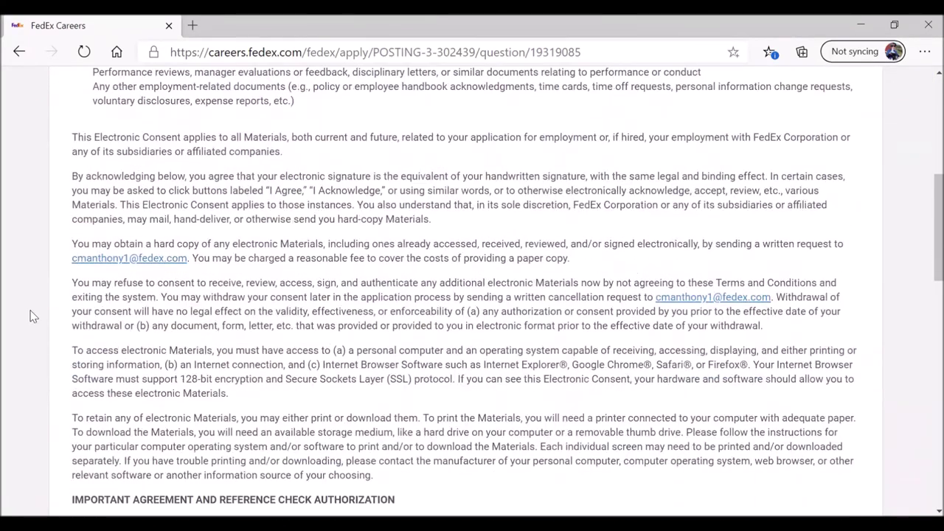
scroll(19, 312, "up", 8)
scroll(18, 312, "down", 3)
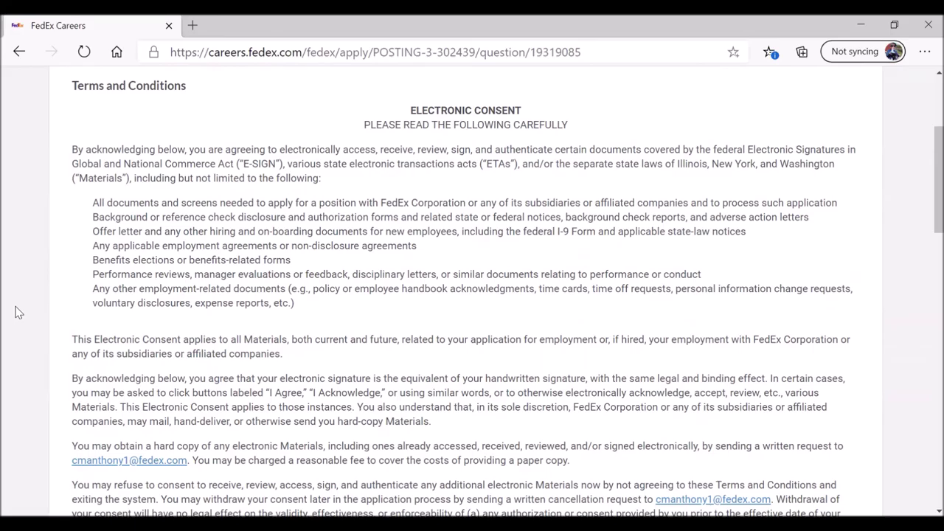
scroll(18, 312, "down", 10)
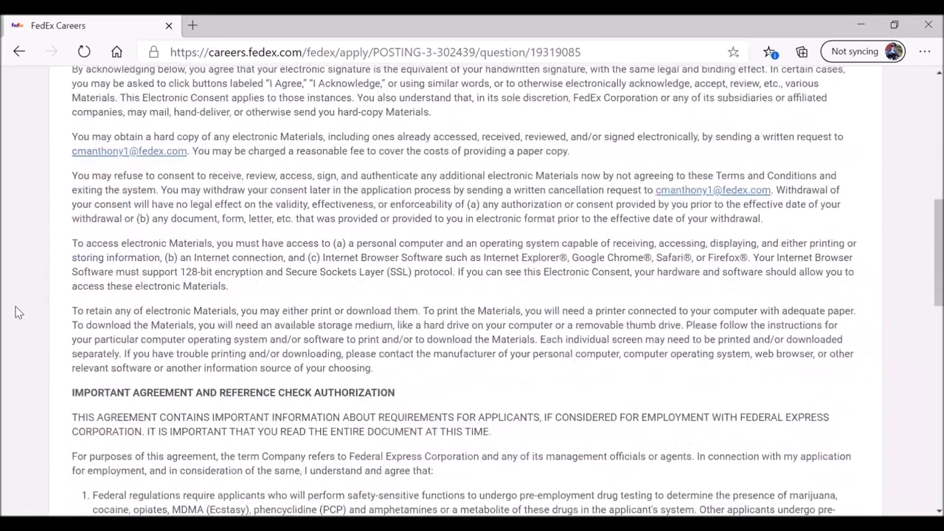
scroll(16, 312, "down", 5)
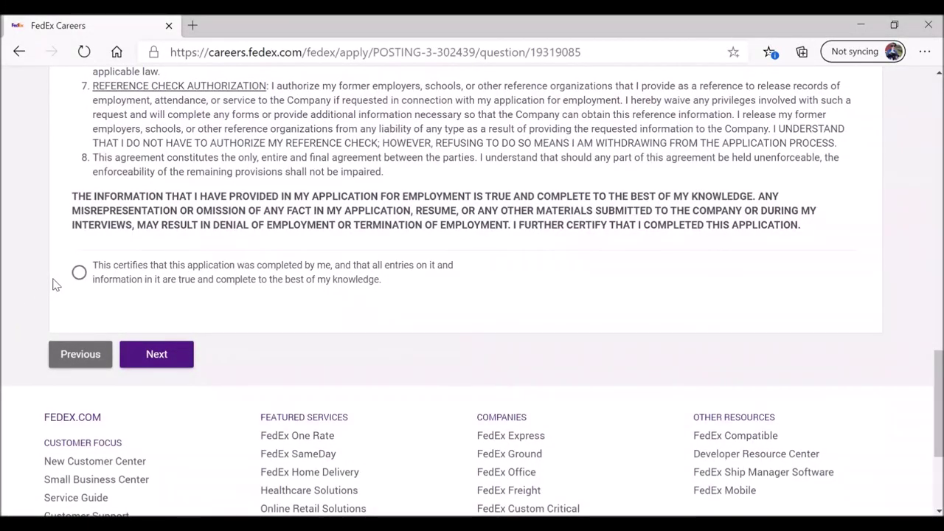
scroll(53, 284, "up", 2)
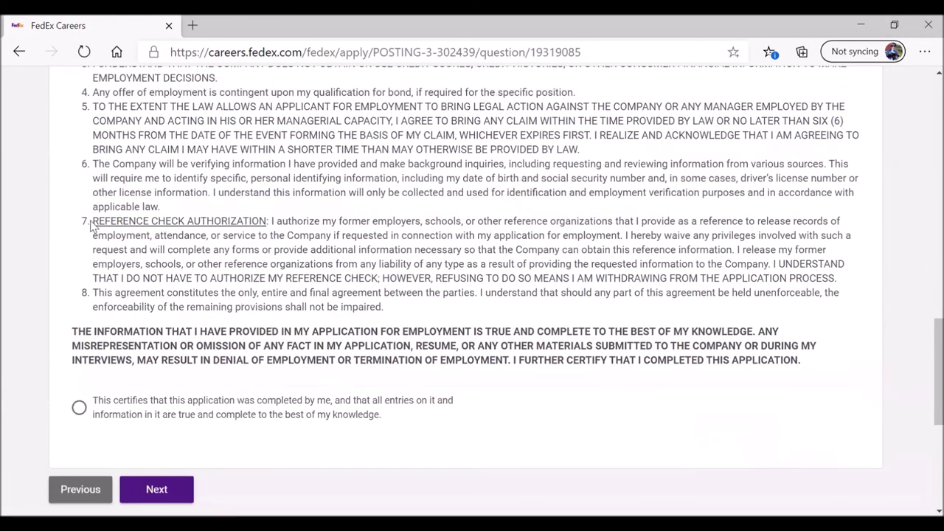
left_click_drag(93, 222, 274, 221)
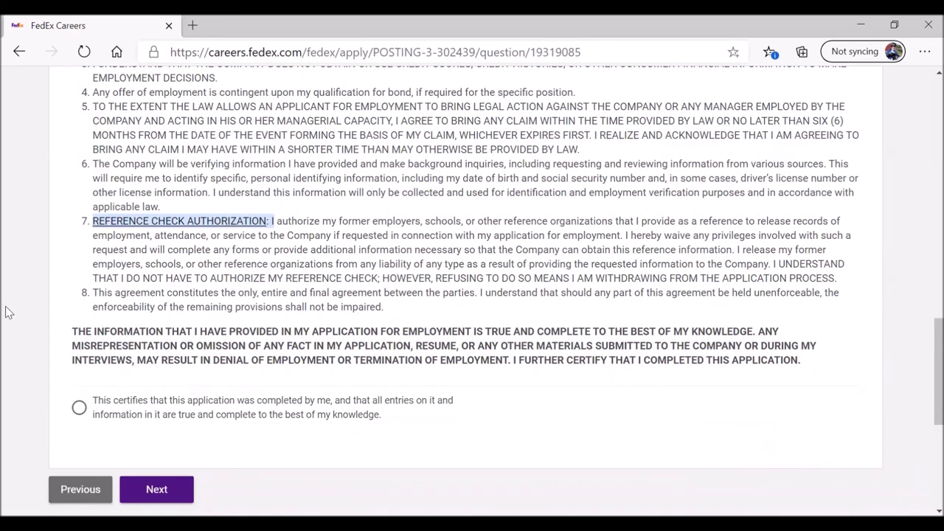
scroll(7, 313, "down", 1)
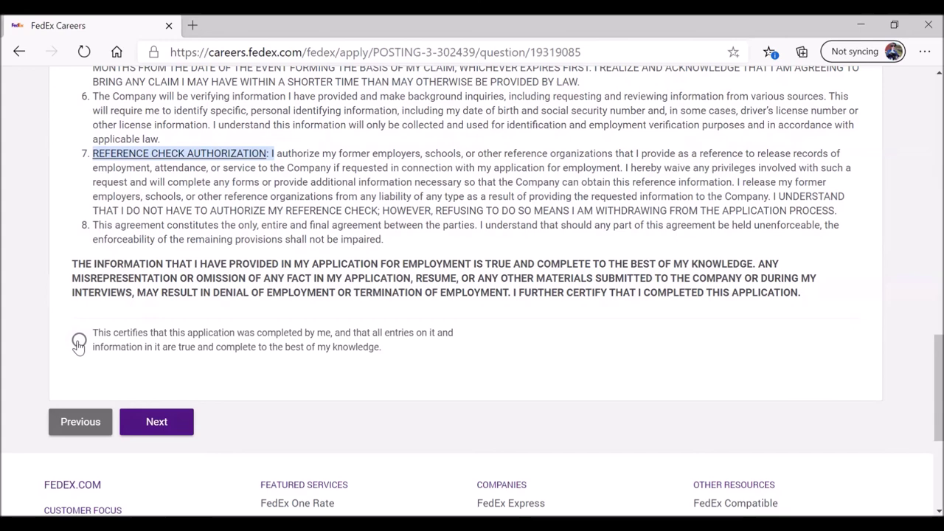
left_click(79, 344)
left_click(170, 428)
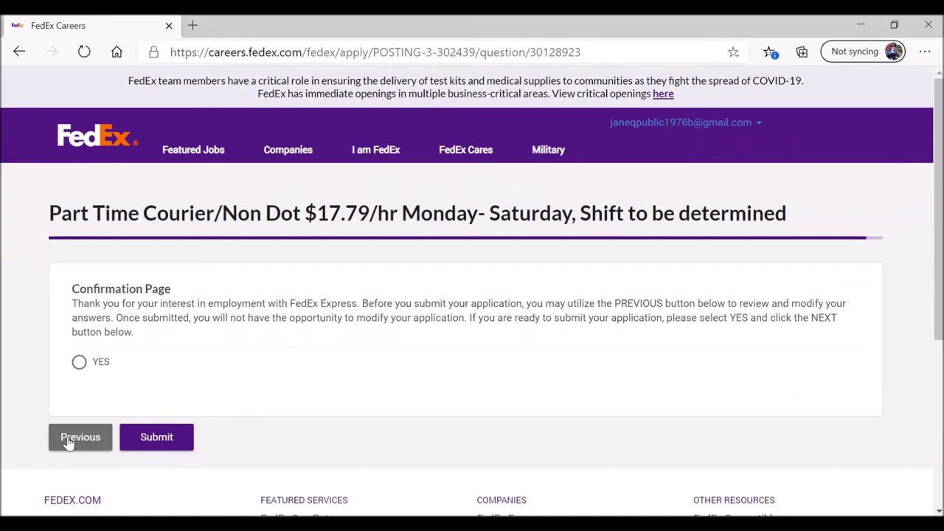
Step: Choose YES as ready to submit and submit the Part Time Courier application
left_click(79, 361)
left_click(163, 439)
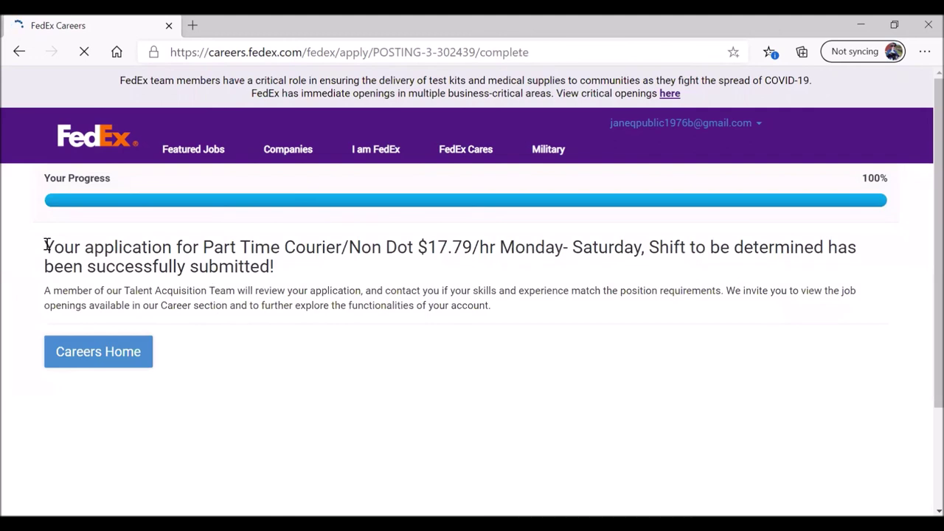
Step: Review the confirmation page, highlighting the job title and 'successfully submitted' wording
left_click_drag(46, 245, 302, 270)
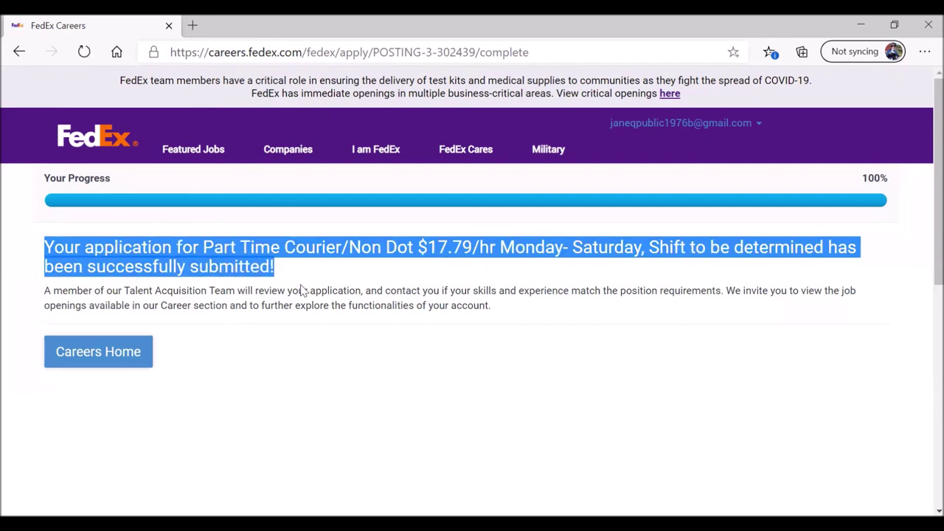
left_click_drag(202, 246, 695, 246)
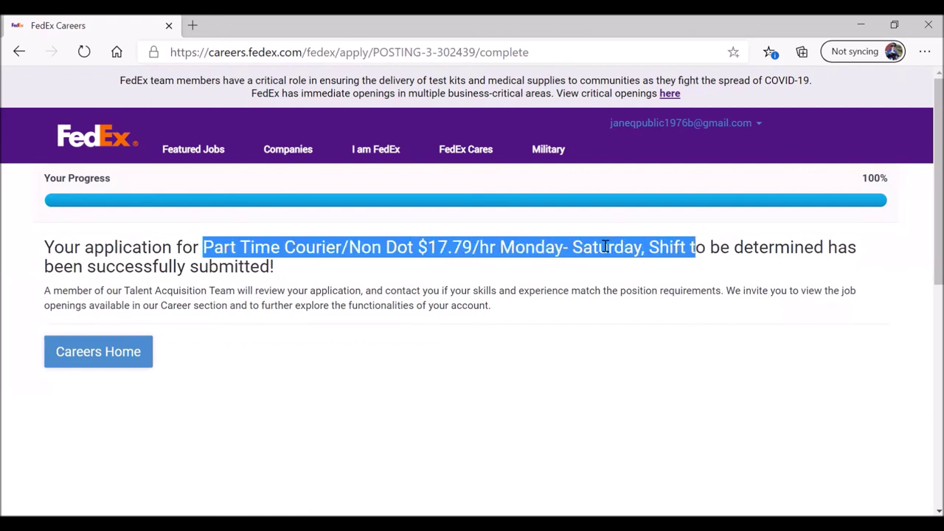
left_click(94, 266)
left_click_drag(94, 265, 297, 270)
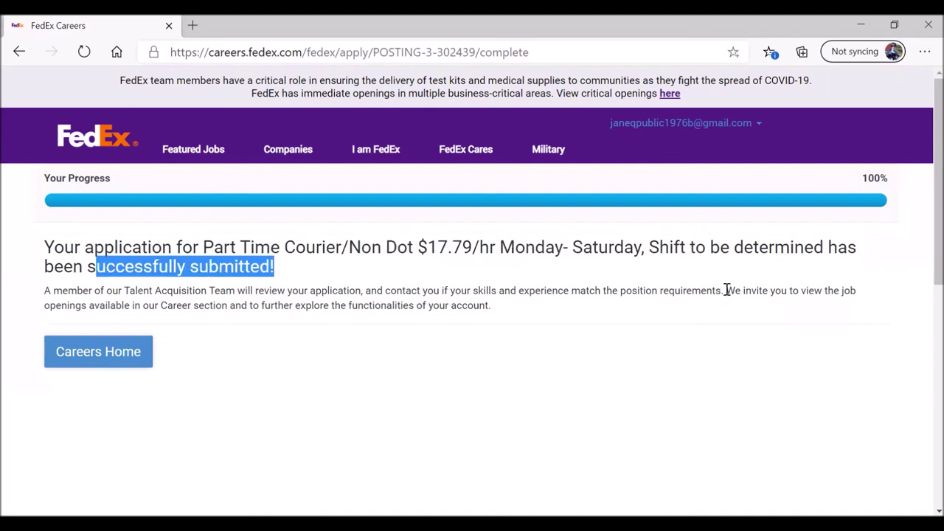
left_click_drag(725, 291, 735, 310)
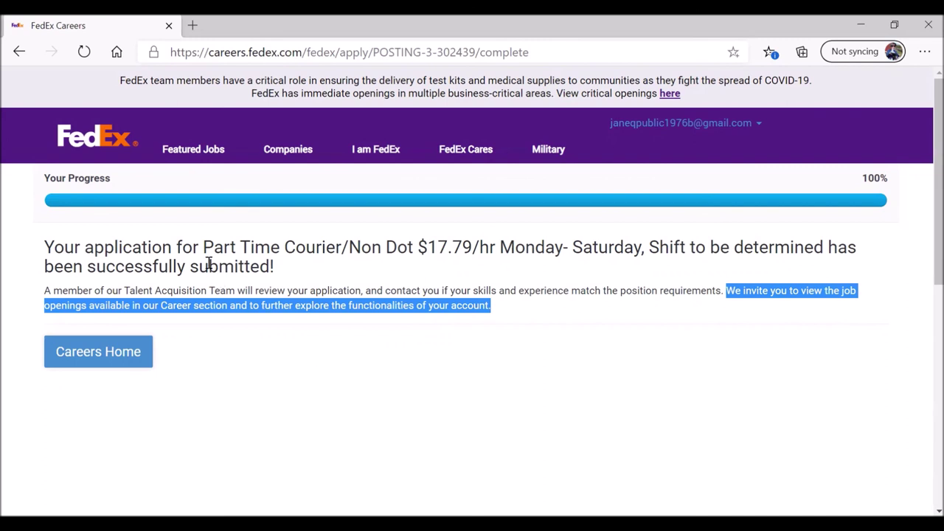
left_click_drag(202, 247, 634, 252)
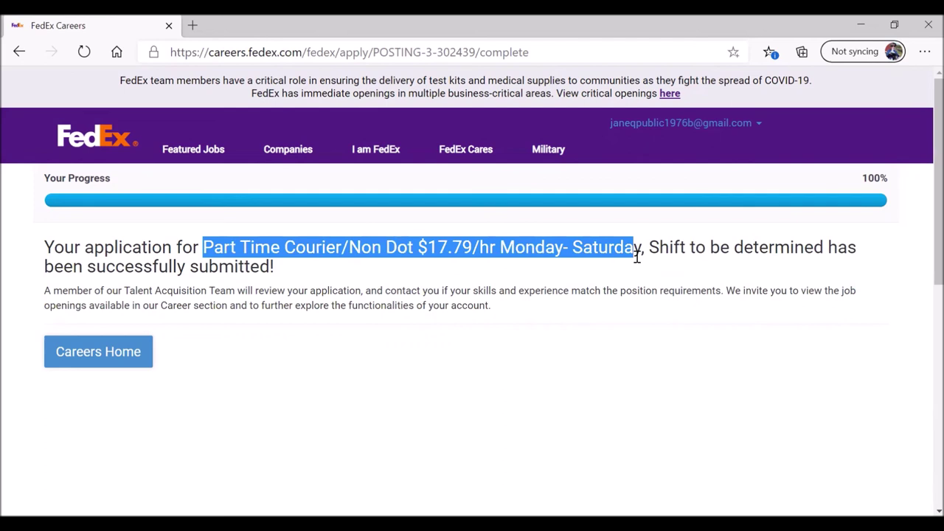